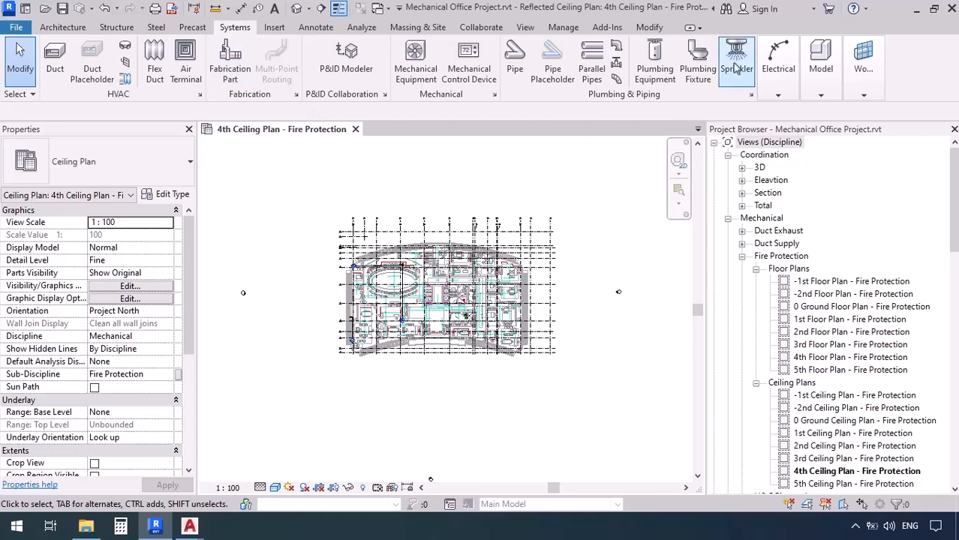
# Place a 15 mm Dry Pendent sprinkler of family M_Sprinkler - Dry - Pendent - Hosted at the branch line's endpoint above the oval seating.
pyautogui.click(736, 56)
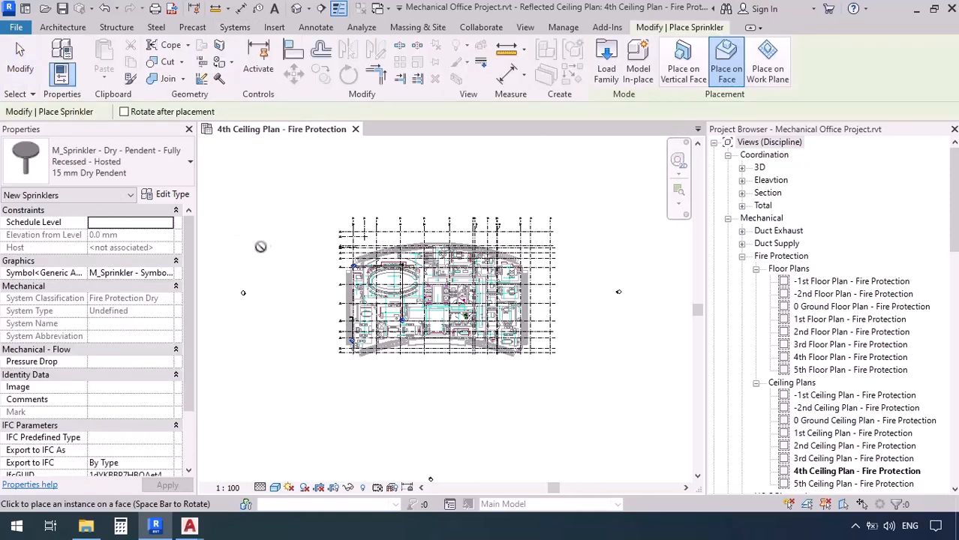
pyautogui.click(142, 170)
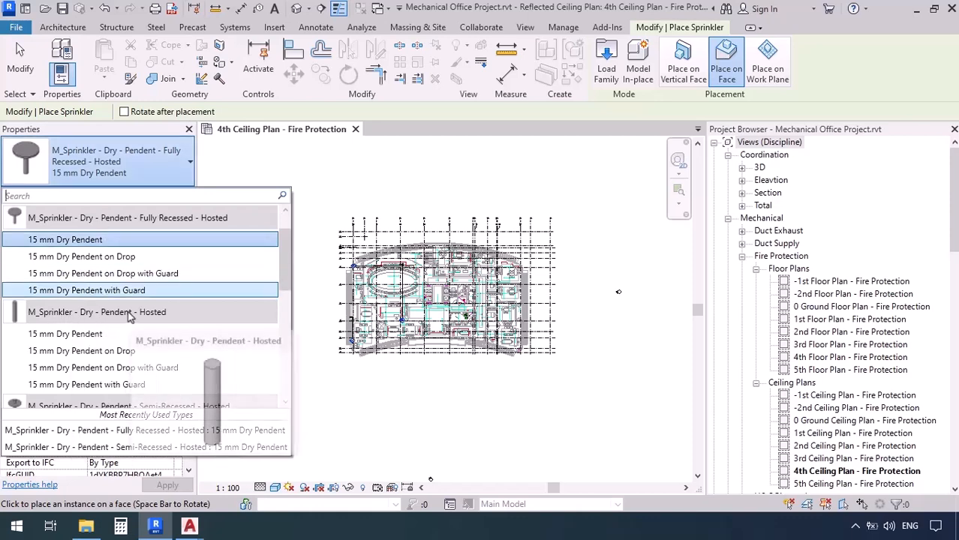
pyautogui.scroll(-1, 111, 319)
pyautogui.moveTo(61, 278)
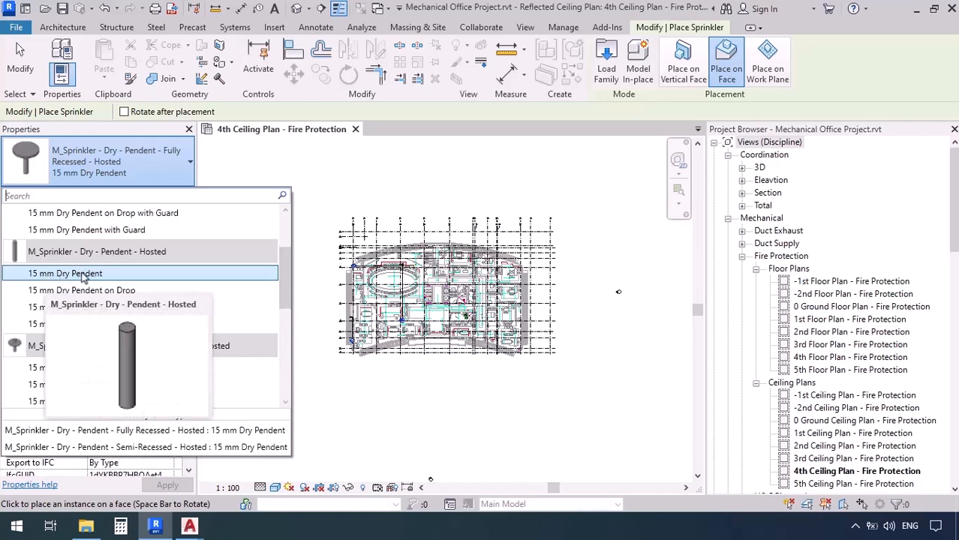
pyautogui.click(63, 274)
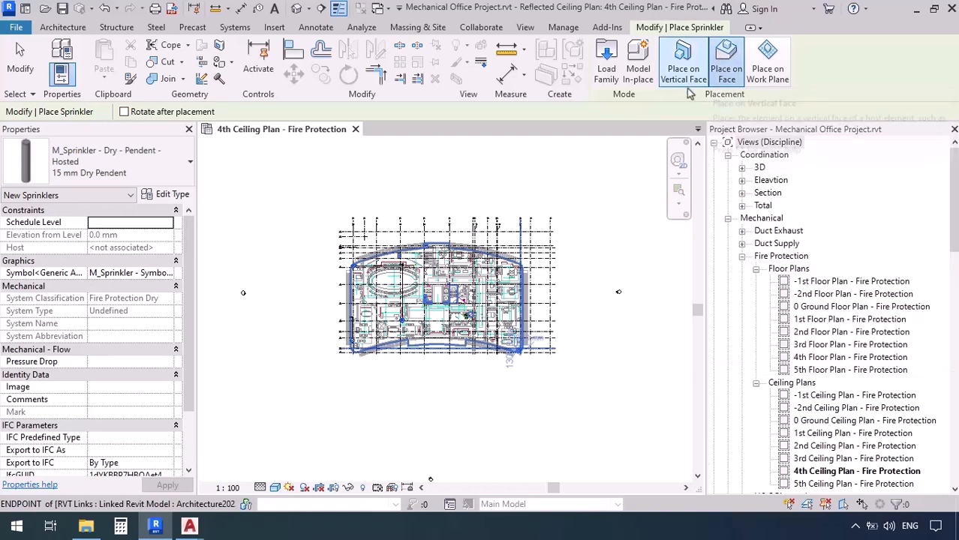
pyautogui.scroll(5, 427, 255)
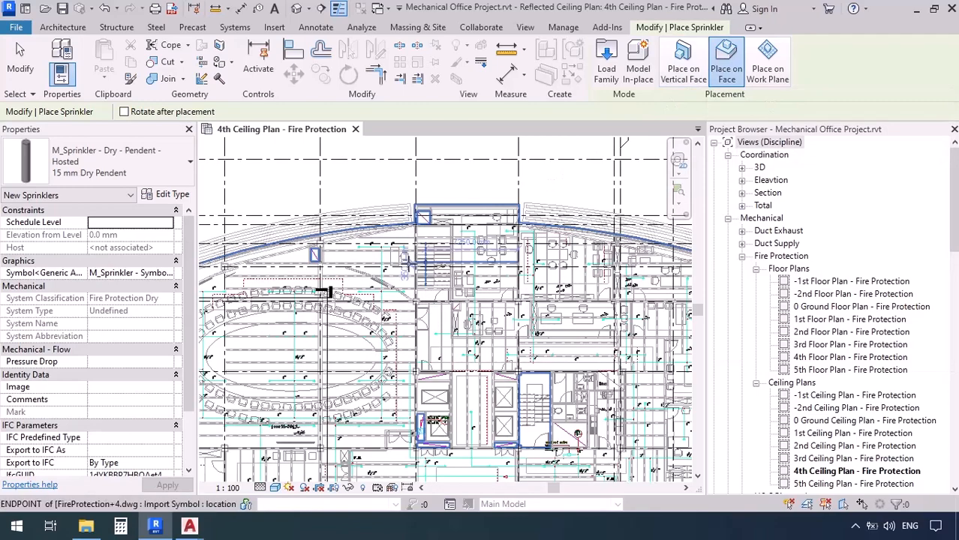
pyautogui.scroll(1, 363, 292)
pyautogui.scroll(3, 389, 340)
pyautogui.moveTo(353, 342); pyautogui.dragTo(541, 335, button='middle')
pyautogui.scroll(6, 443, 317)
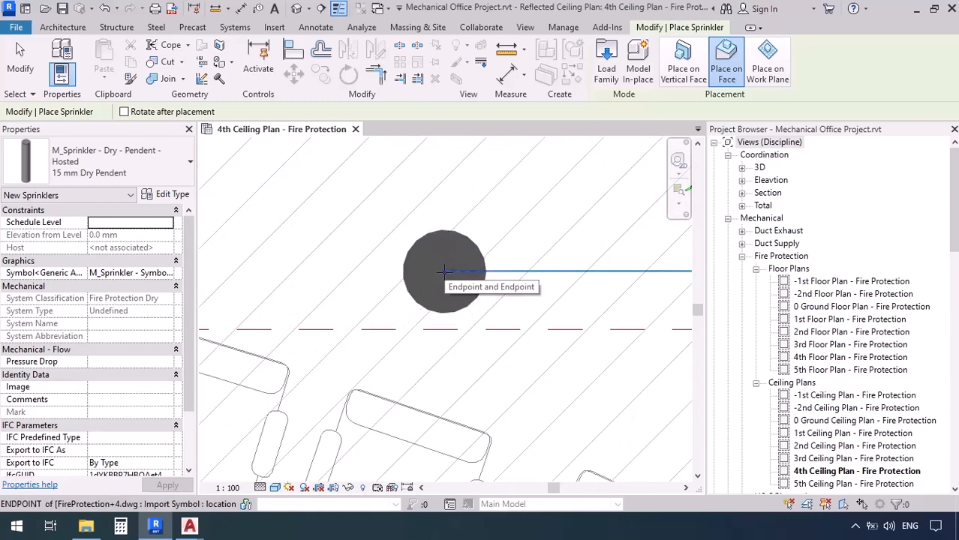
pyautogui.click(444, 272)
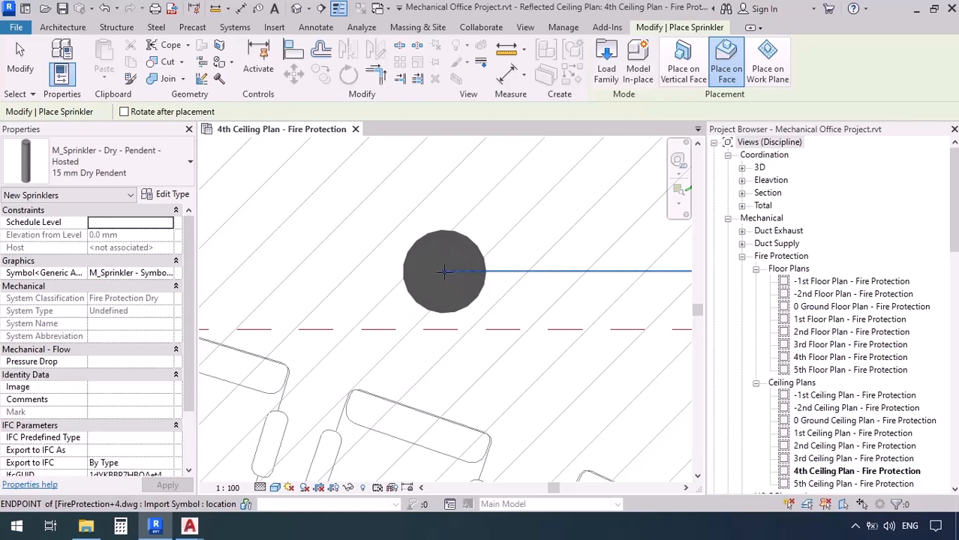
# Place a hosted 15 mm Dry Pendent on Drop sprinkler in line directly above the first sprinkler.
pyautogui.scroll(-3, 298, 325)
pyautogui.scroll(-1, 298, 325)
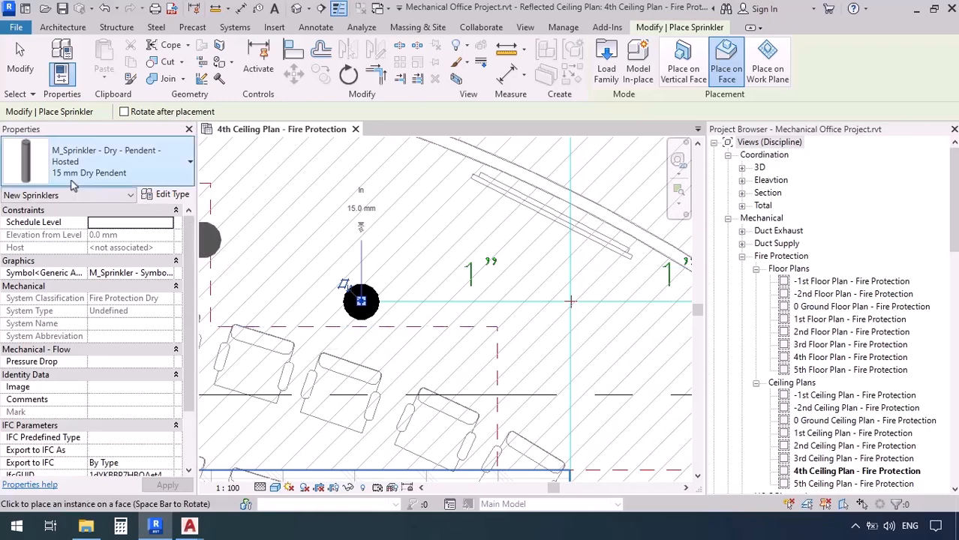
pyautogui.click(110, 178)
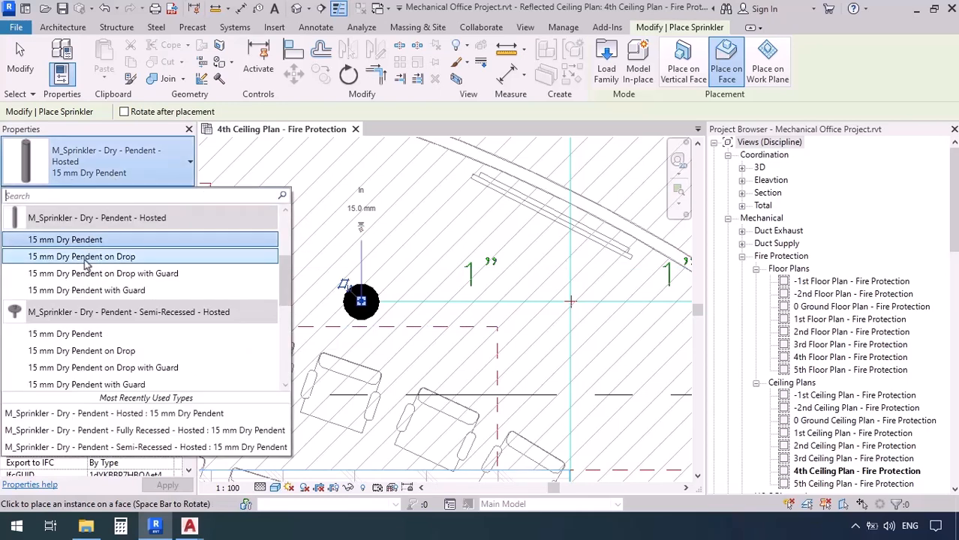
pyautogui.click(84, 257)
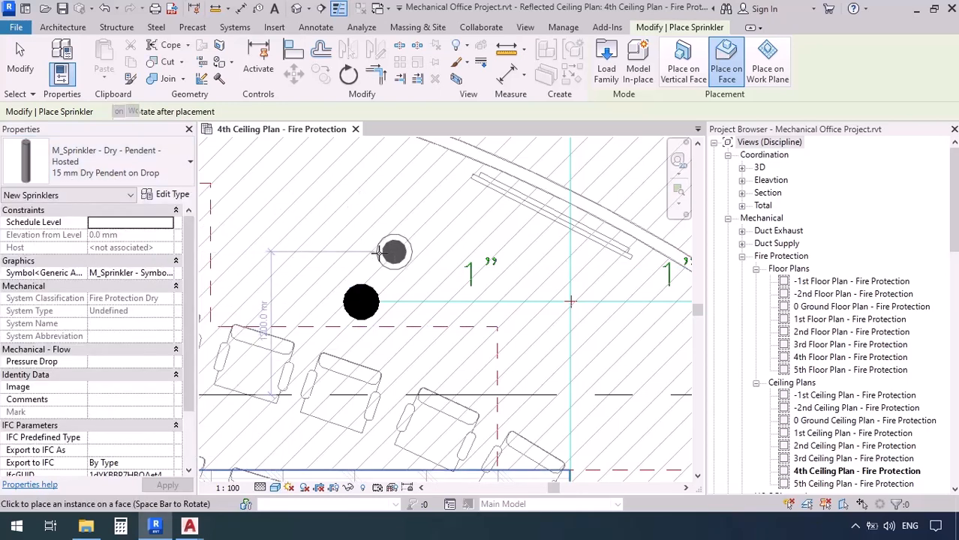
pyautogui.click(361, 252)
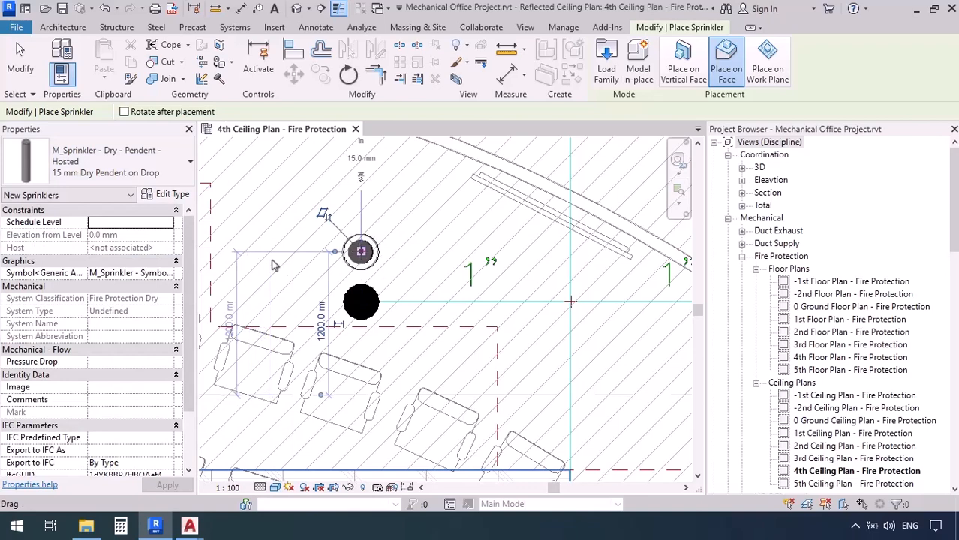
# Add hosted 15 mm Dry Pendent on Drop with Guard and 15 mm Dry Pendent with Guard sprinklers, stacked above the previous two.
pyautogui.click(96, 182)
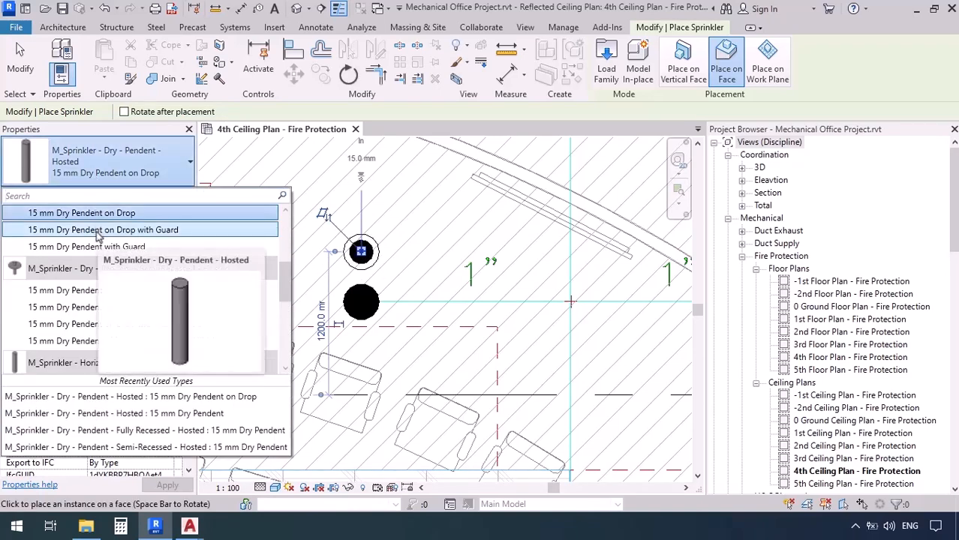
pyautogui.click(120, 231)
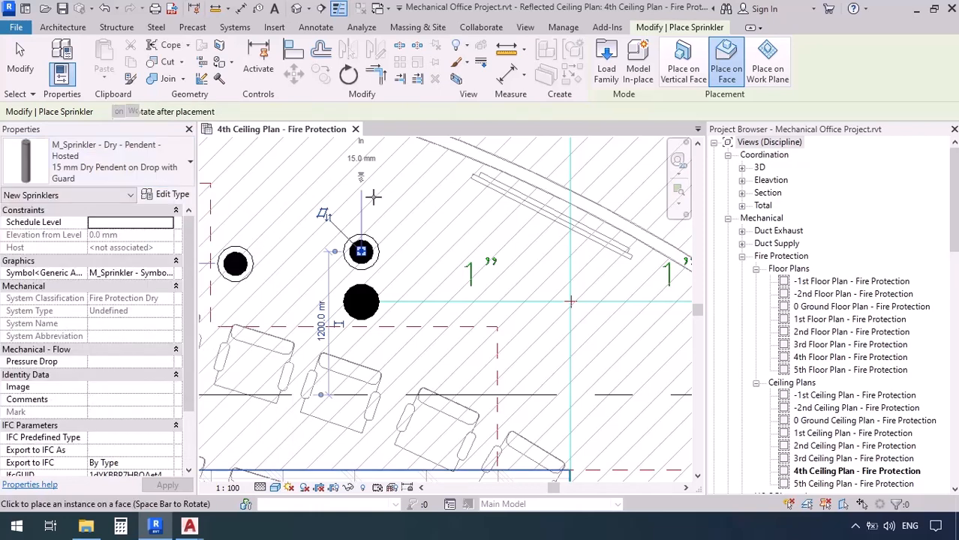
pyautogui.click(108, 171)
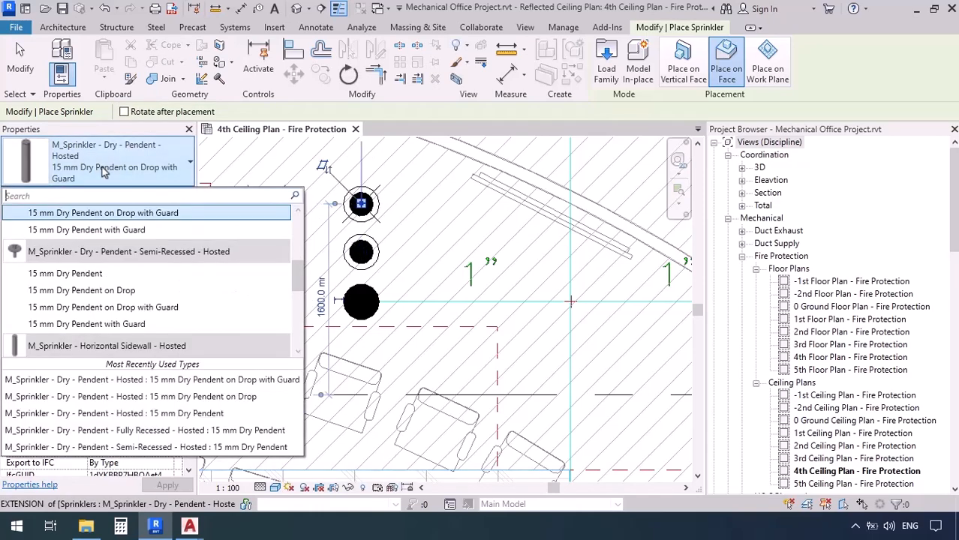
pyautogui.click(105, 230)
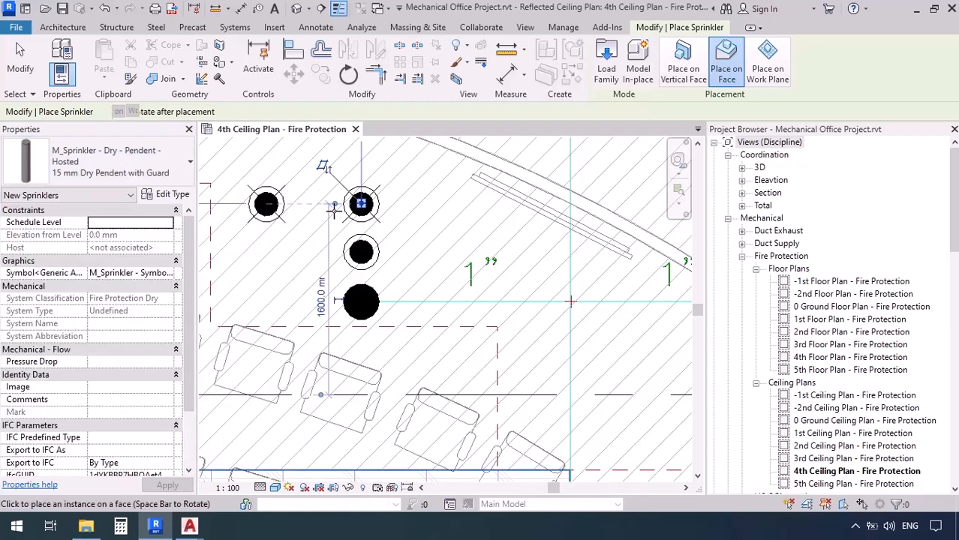
pyautogui.moveTo(331, 215); pyautogui.dragTo(324, 276, button='middle')
pyautogui.click(355, 214)
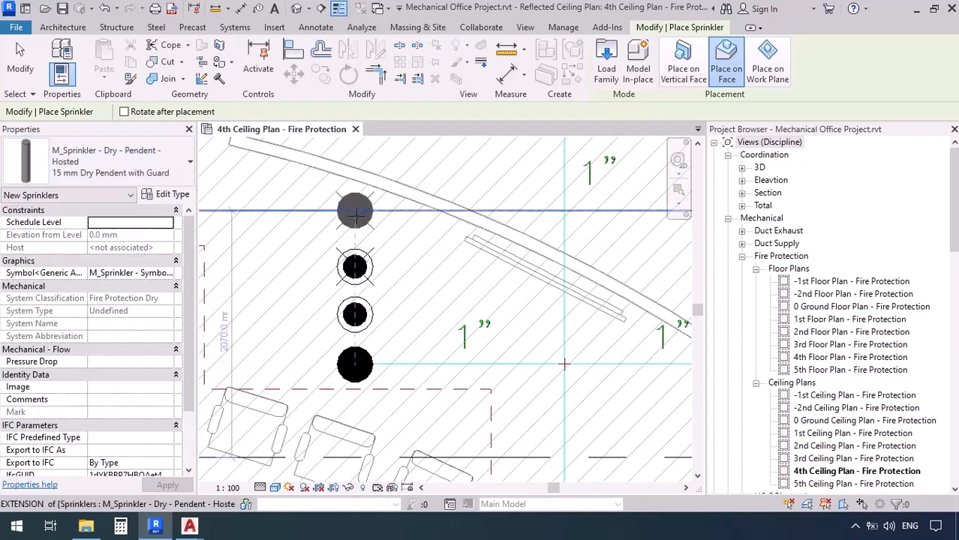
pyautogui.press('Escape')
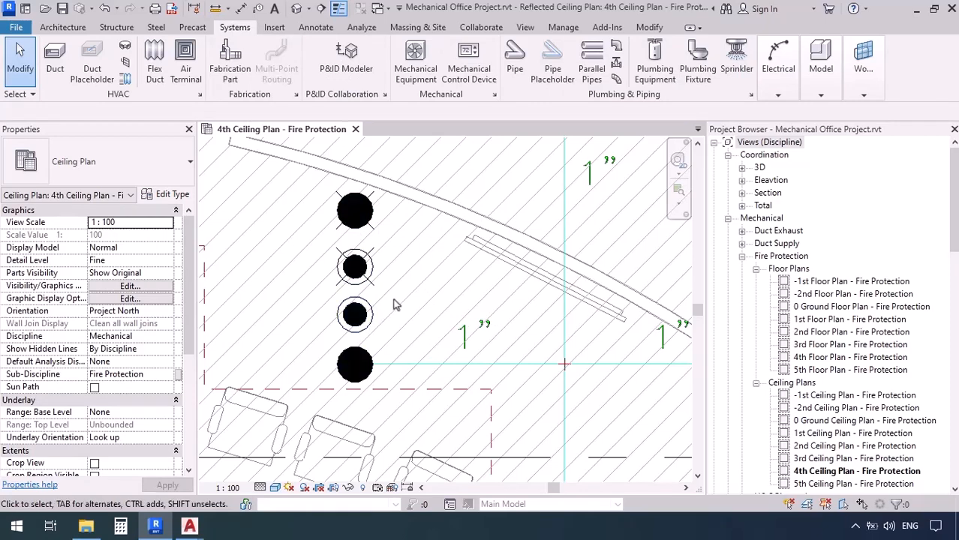
# Isolate the four sprinklers in a 3D section box view and compare their geometry.
pyautogui.scroll(-2, 395, 304)
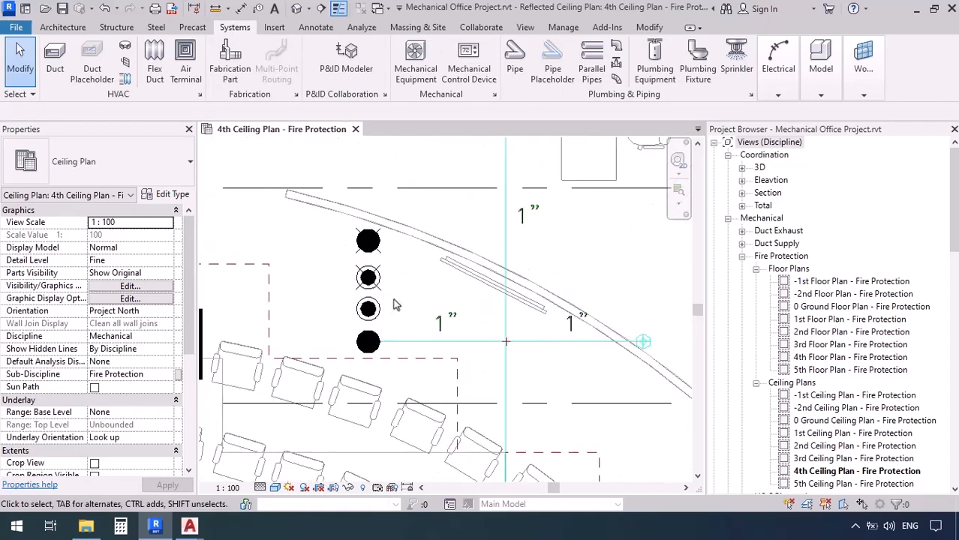
pyautogui.moveTo(334, 186); pyautogui.dragTo(401, 376)
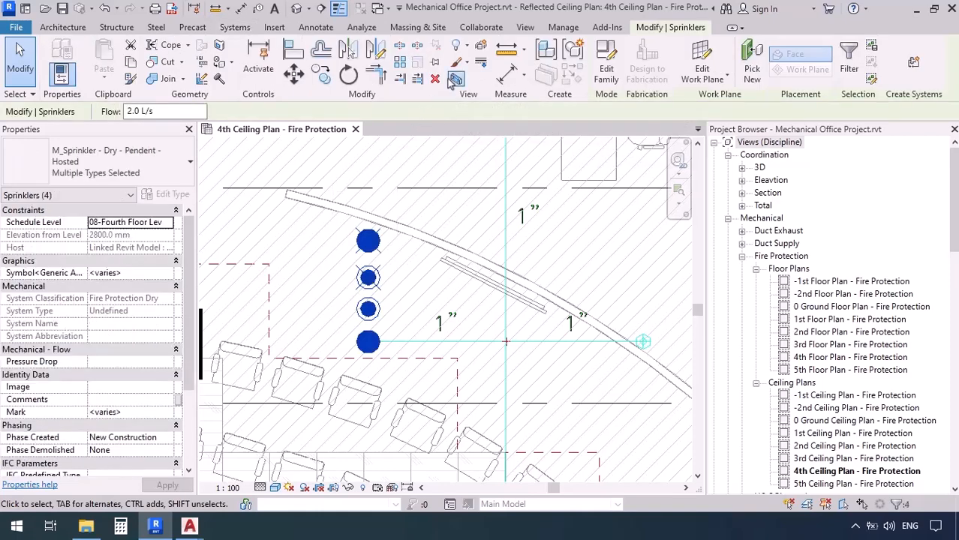
pyautogui.click(456, 78)
pyautogui.click(469, 343)
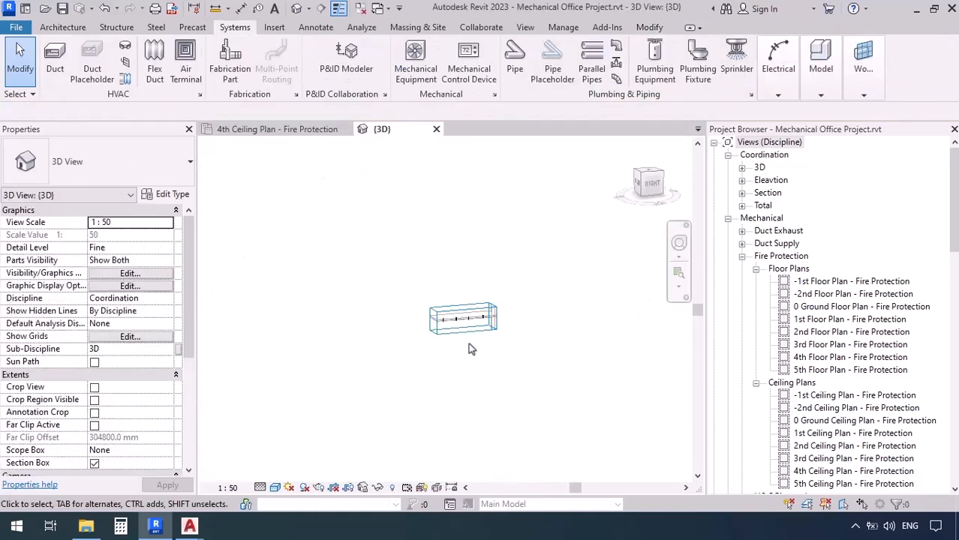
pyautogui.scroll(5, 469, 329)
pyautogui.moveTo(383, 346); pyautogui.dragTo(382, 356, button='middle')
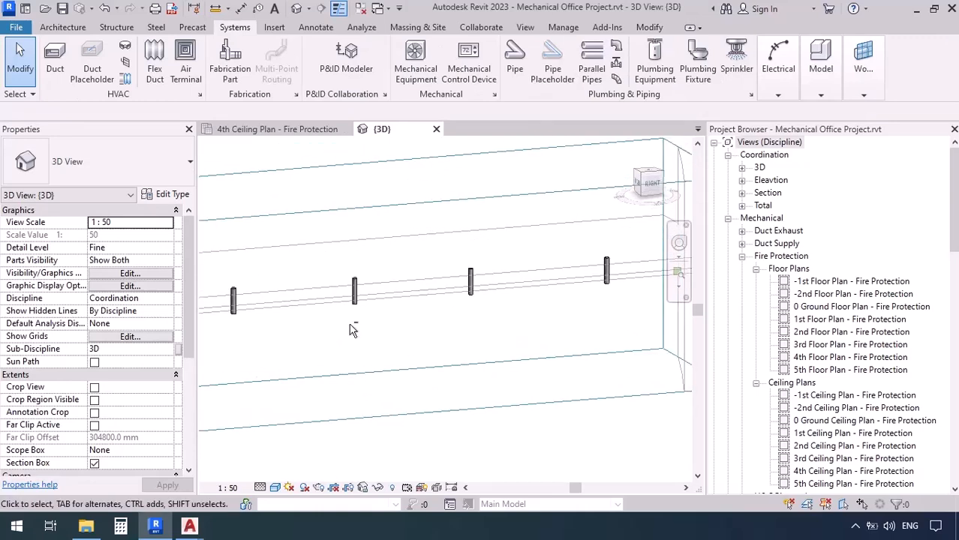
pyautogui.keyDown('shift'); pyautogui.moveTo(353, 327); pyautogui.dragTo(610, 334, button='middle'); pyautogui.keyUp('shift')
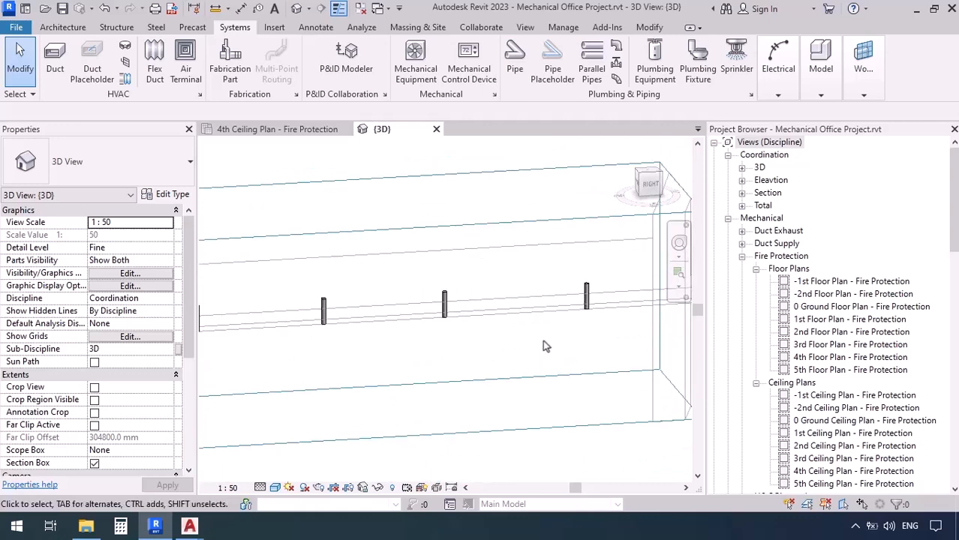
pyautogui.scroll(-1, 463, 362)
pyautogui.scroll(-1, 464, 362)
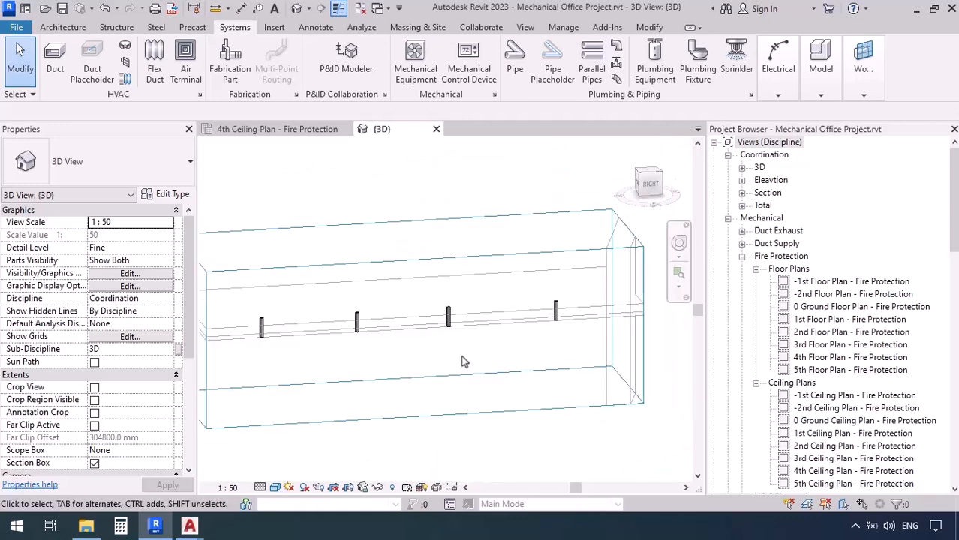
# Switch to Photos to view the guarded sprinkler picture, the sprinkler classification chart and the spray direction image, then return to Revit.
pyautogui.moveTo(363, 526)
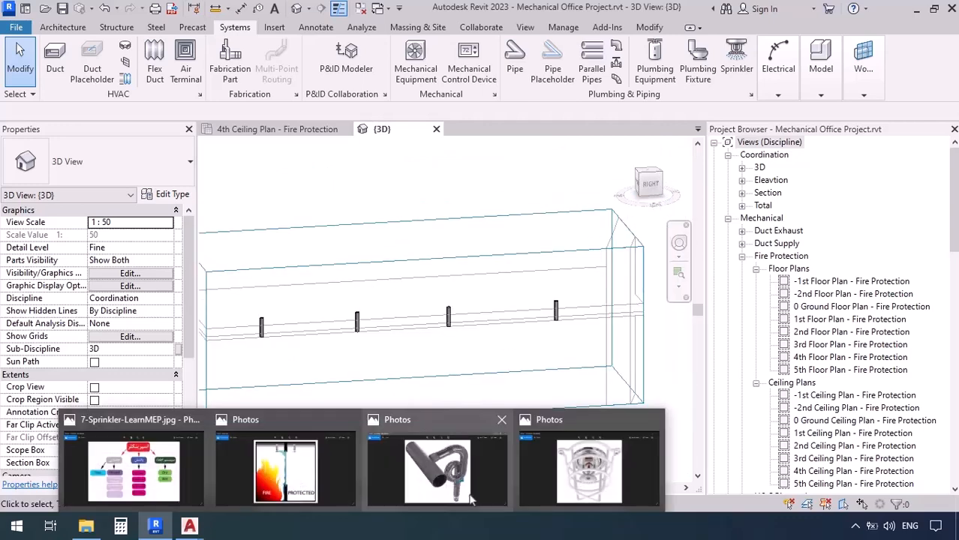
pyautogui.click(577, 469)
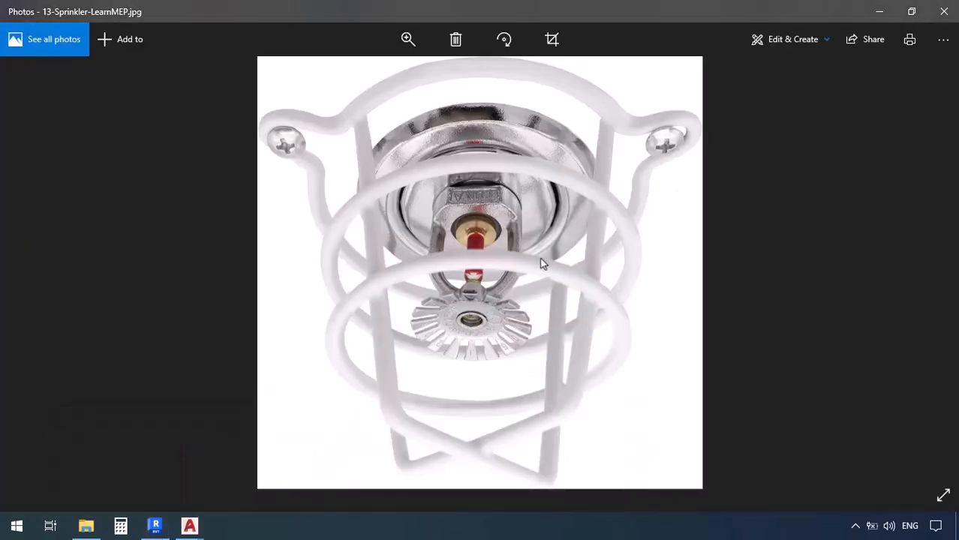
pyautogui.click(880, 12)
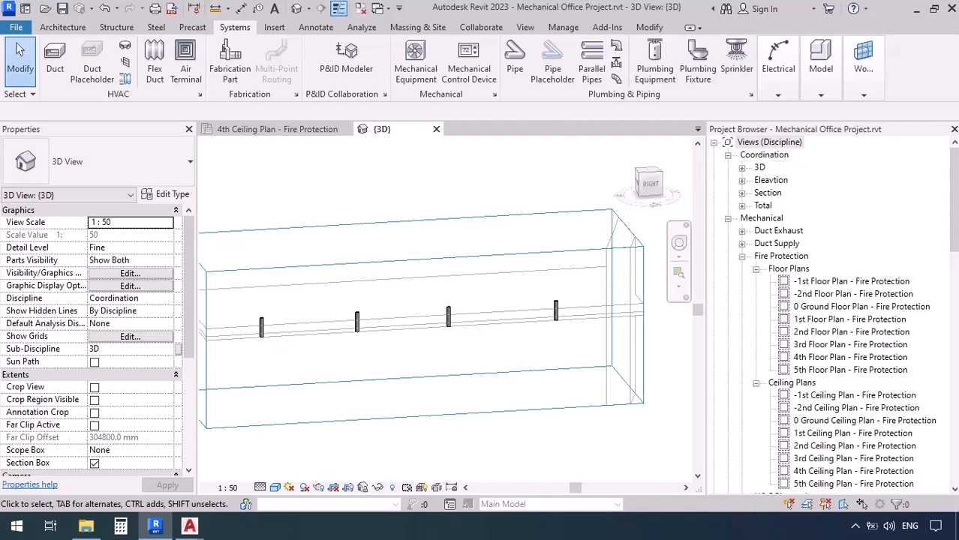
pyautogui.moveTo(364, 526)
pyautogui.click(225, 483)
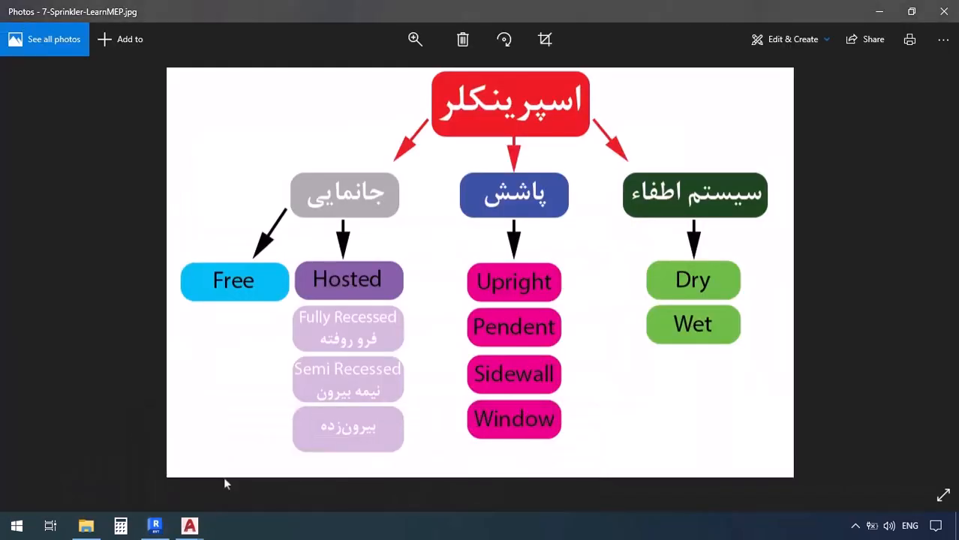
pyautogui.press('Left')
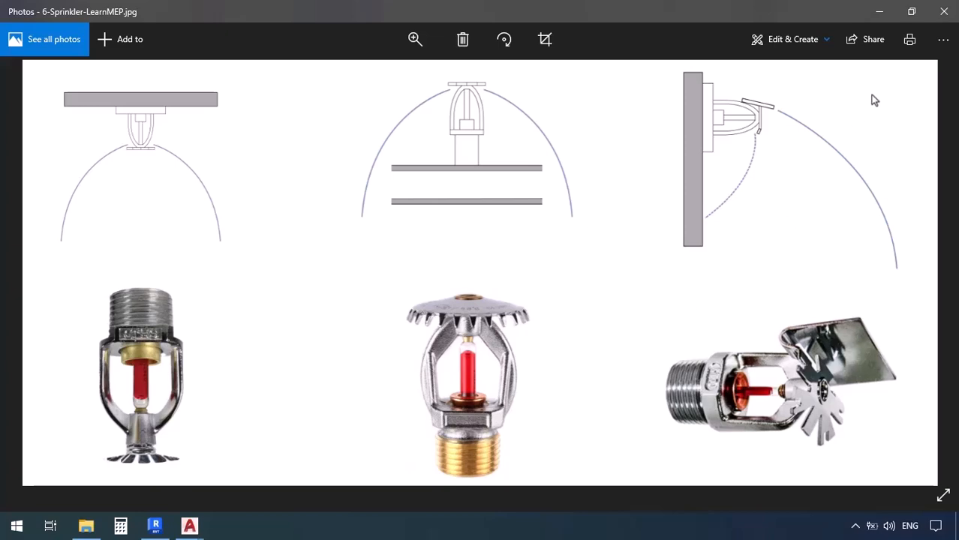
pyautogui.click(880, 11)
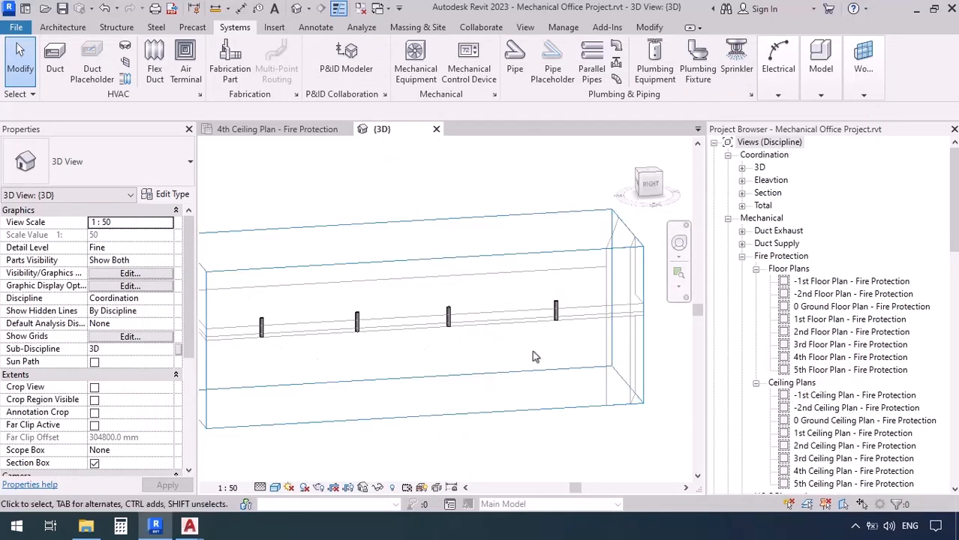
# In the 4th Ceiling Plan - Fire Protection view, delete the three sprinklers above the plain 15 mm Dry Pendent one.
pyautogui.click(279, 132)
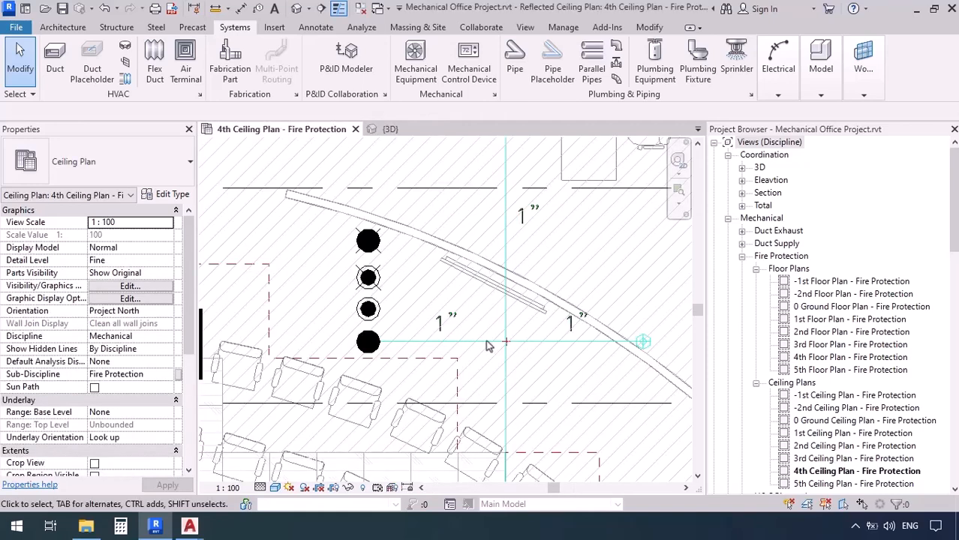
pyautogui.moveTo(330, 326); pyautogui.dragTo(401, 325, button='middle')
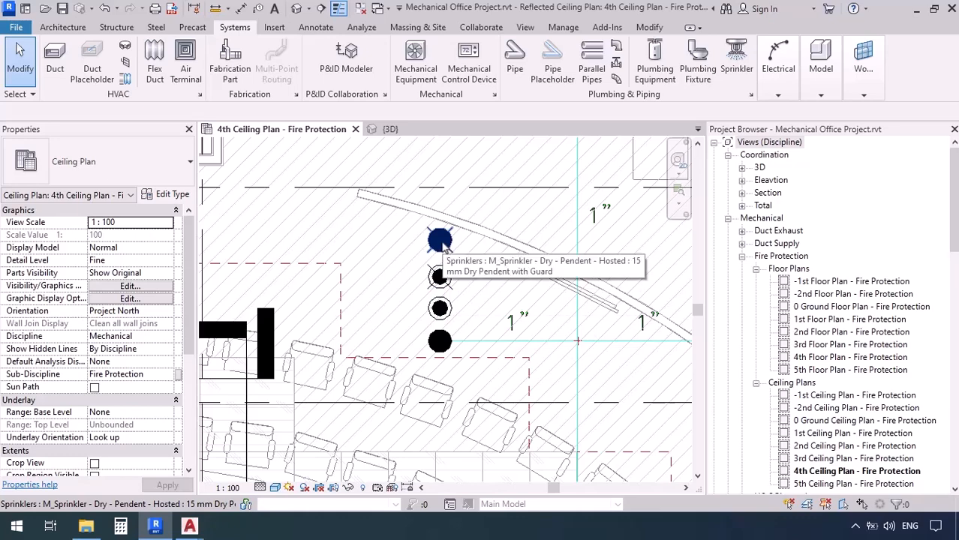
pyautogui.click(440, 342)
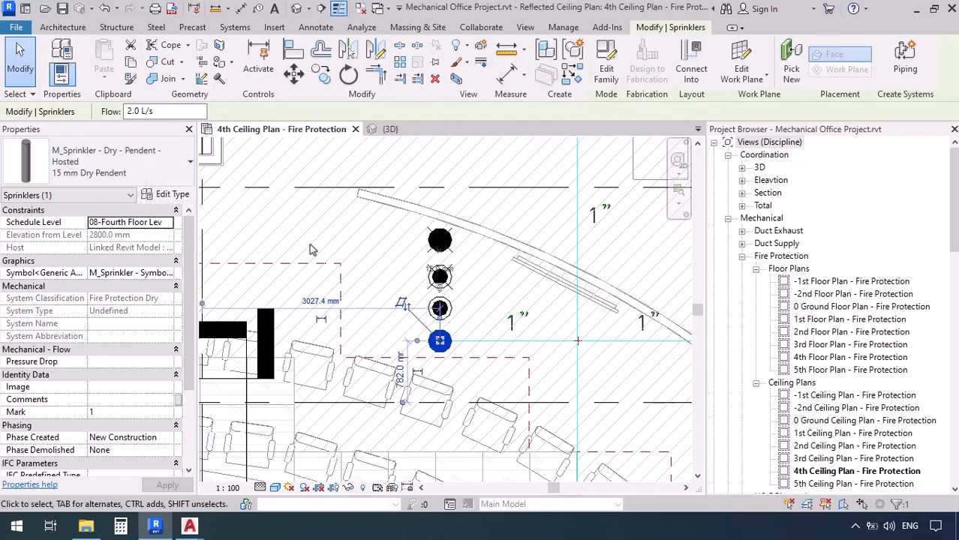
pyautogui.press('Escape')
pyautogui.moveTo(418, 186); pyautogui.dragTo(477, 328)
pyautogui.press('Delete')
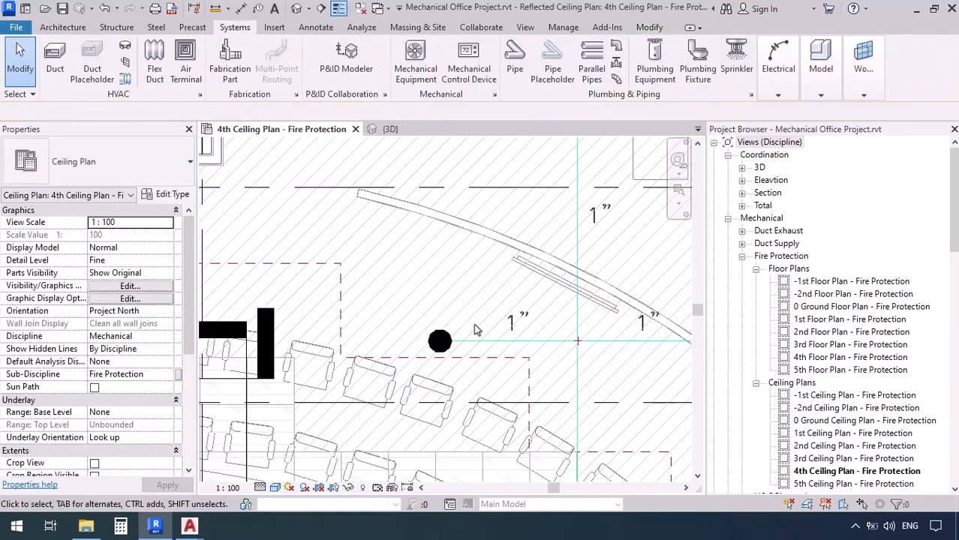
# Place a 15 mm Dry Pendent sprinkler of the M_Sprinkler - Dry - Pendent - Semi-Recessed - Hosted family directly above the existing sprinkler.
pyautogui.click(725, 82)
pyautogui.click(128, 175)
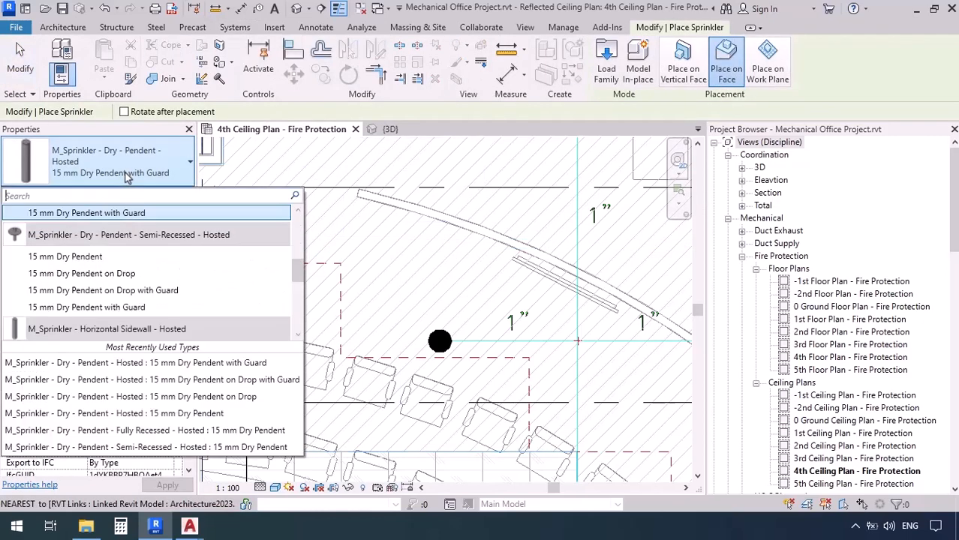
pyautogui.scroll(2, 58, 214)
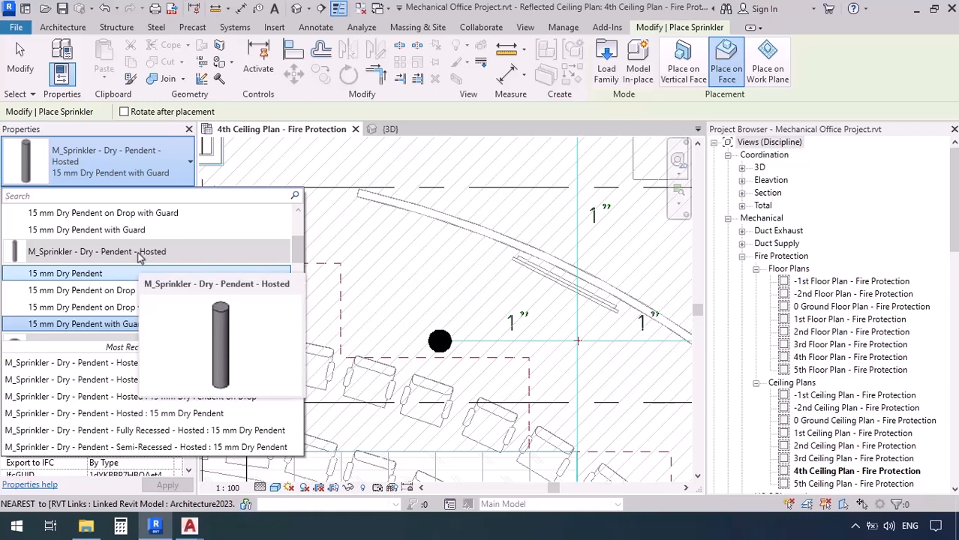
pyautogui.scroll(-1, 135, 304)
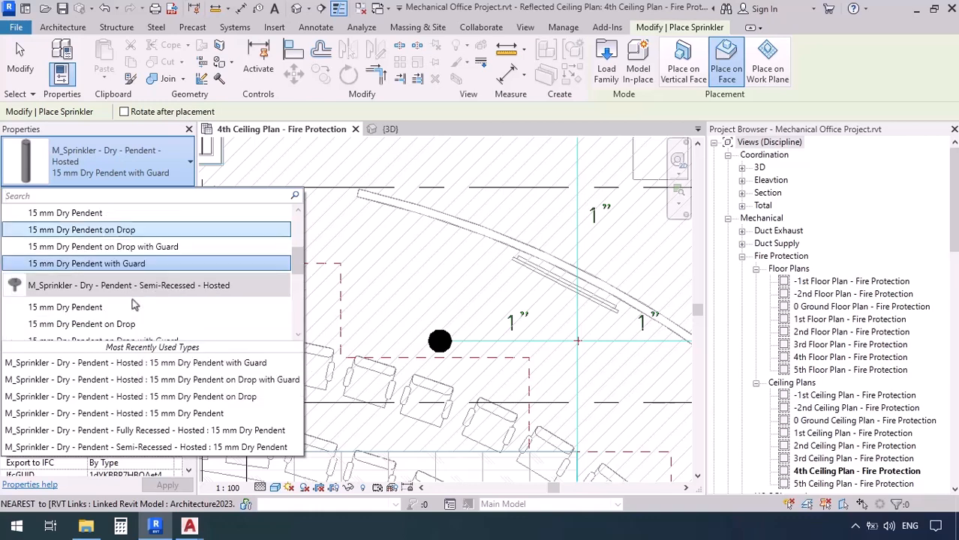
pyautogui.moveTo(175, 293)
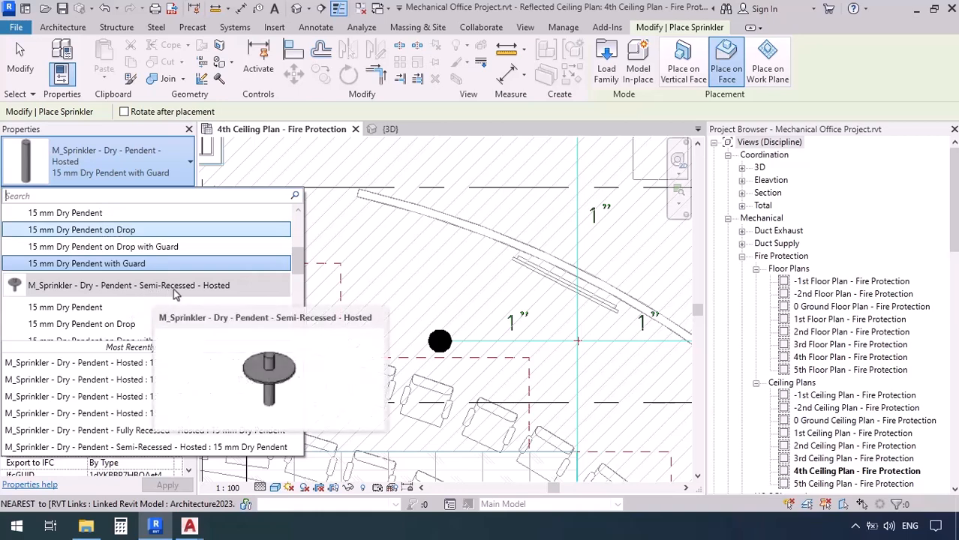
pyautogui.scroll(-1, 174, 293)
pyautogui.click(47, 253)
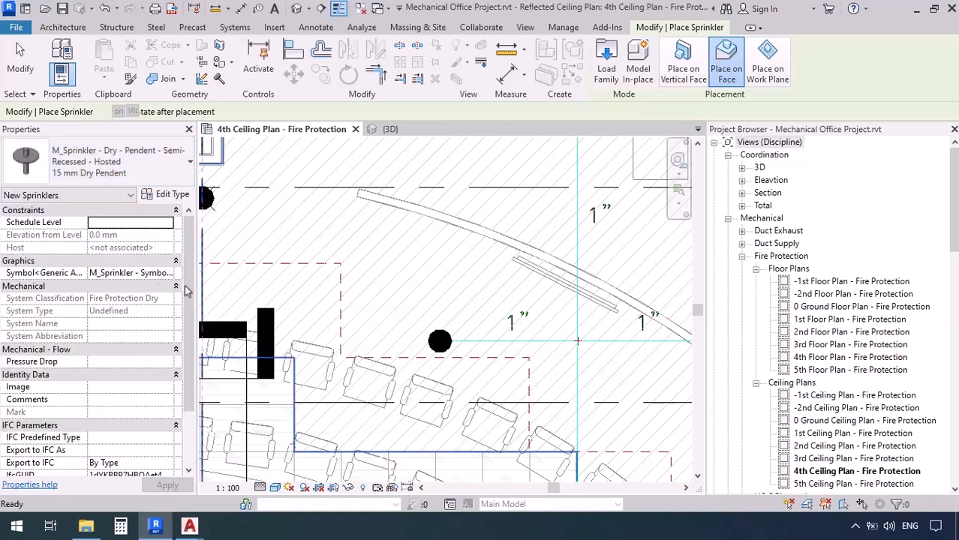
pyautogui.click(440, 309)
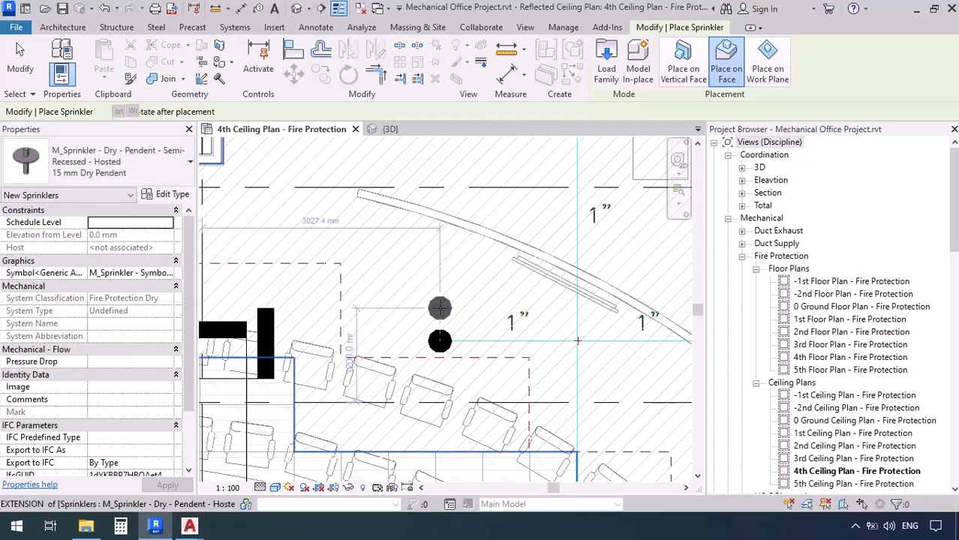
# Place a 15 mm Dry Pendent sprinkler of the M_Sprinkler - Dry - Pendent - Fully Recessed - Hosted family above the semi-recessed one.
pyautogui.click(105, 174)
pyautogui.scroll(4, 117, 259)
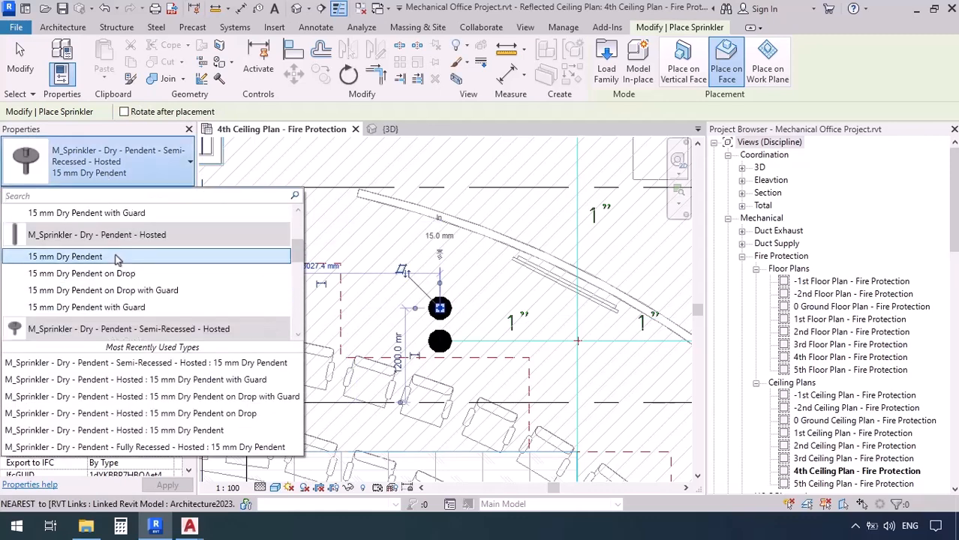
pyautogui.scroll(1, 117, 259)
pyautogui.scroll(2, 117, 259)
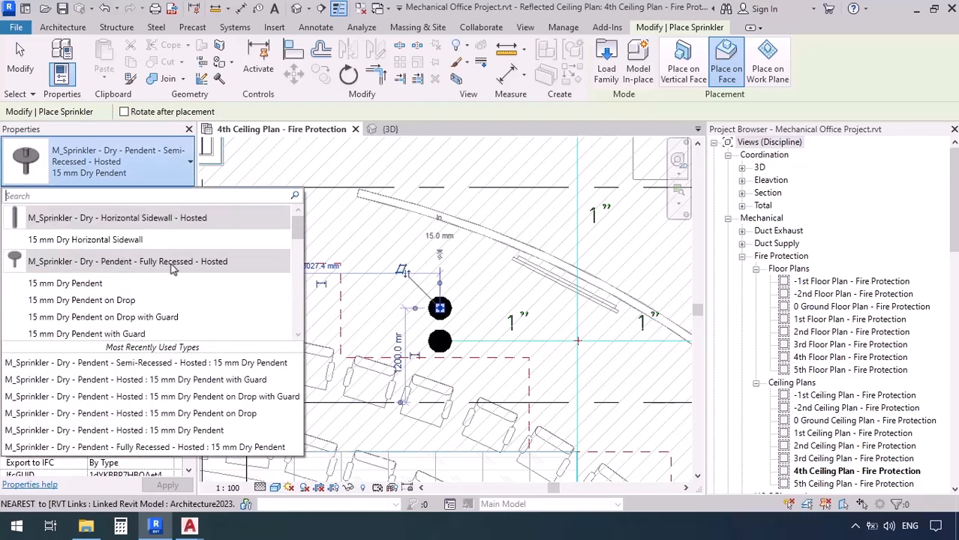
pyautogui.click(90, 279)
pyautogui.click(440, 308)
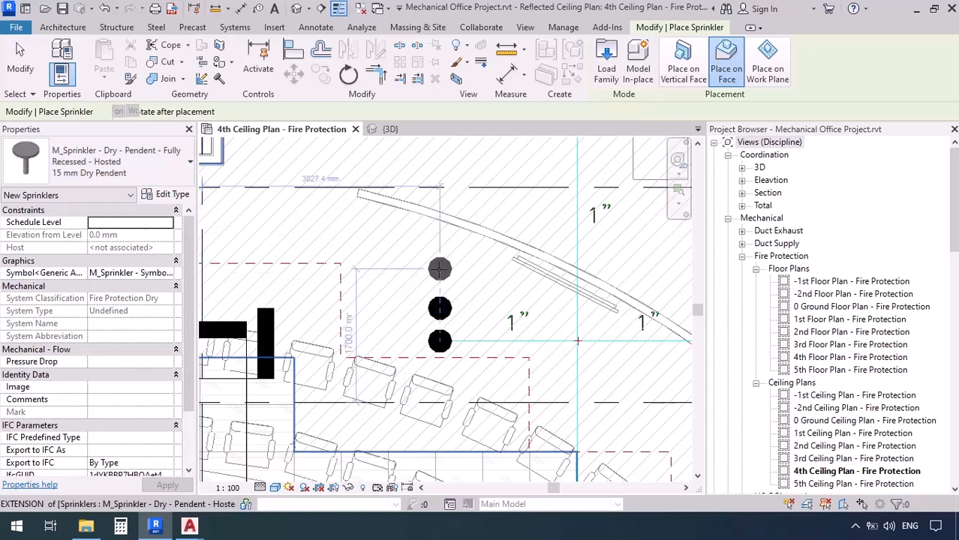
pyautogui.click(449, 273)
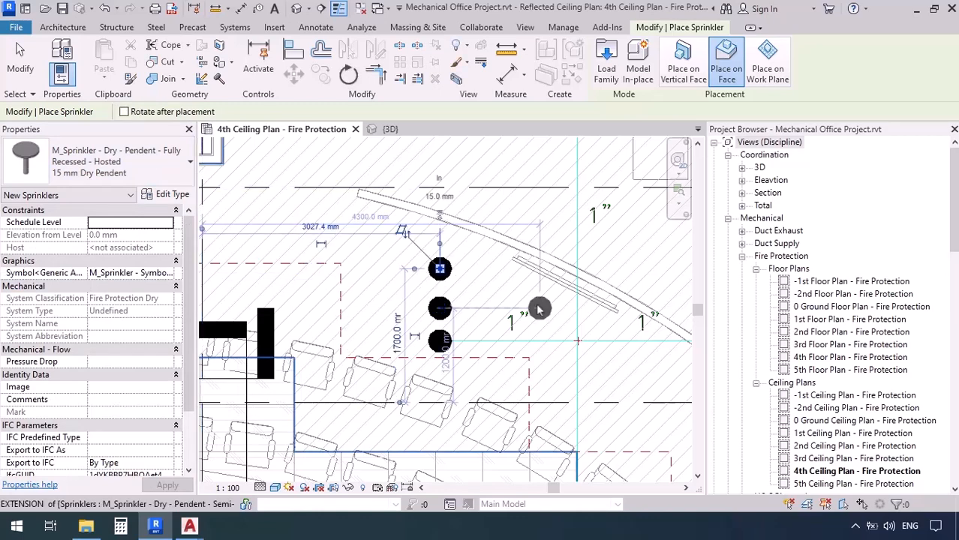
pyautogui.press('Escape')
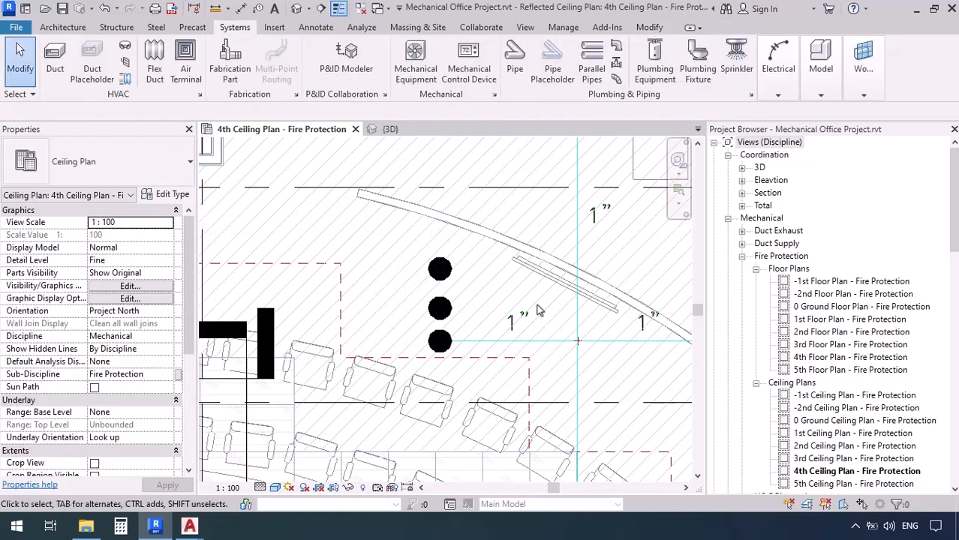
# Create a vertical building section beside the three sprinklers, looking toward them, and shorten its view depth to just beyond them.
pyautogui.click(320, 8)
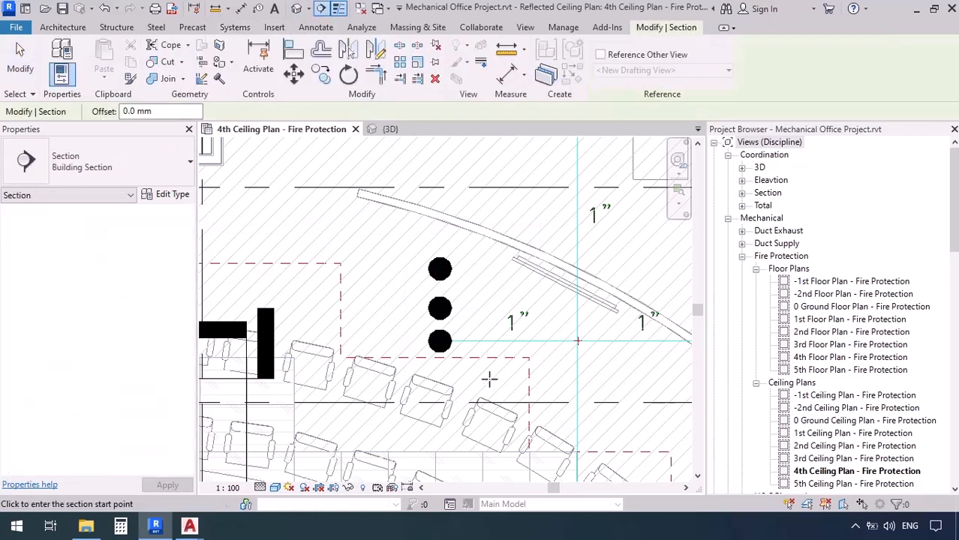
pyautogui.click(467, 373)
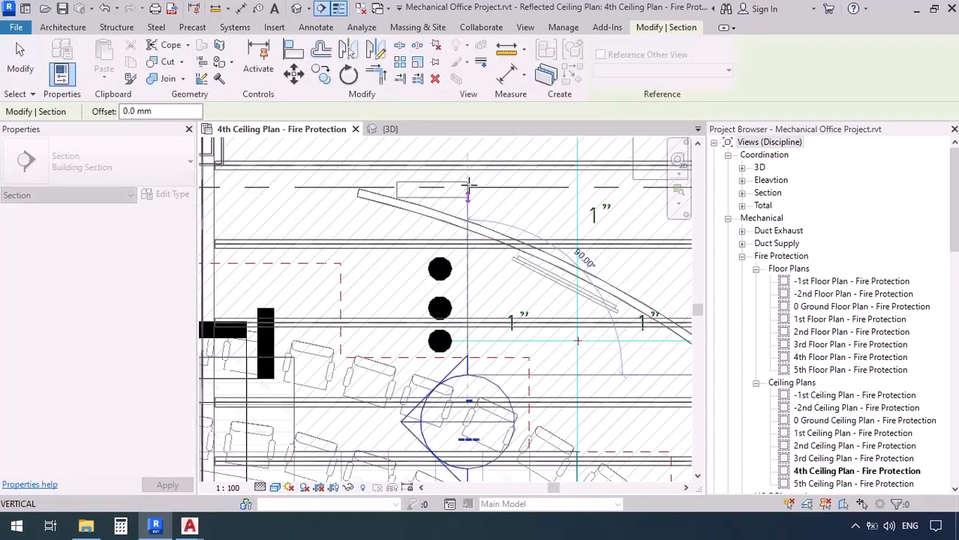
pyautogui.click(467, 383)
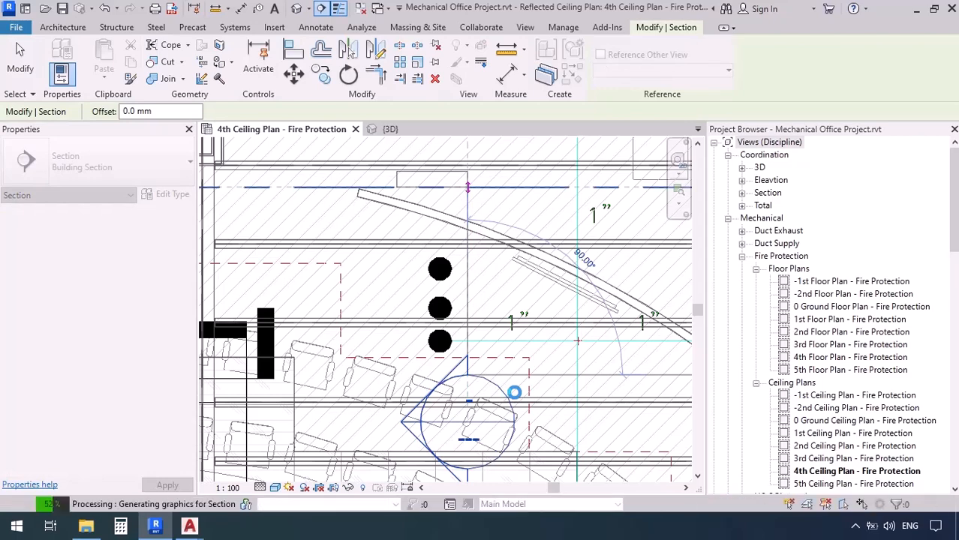
pyautogui.press('Escape')
pyautogui.moveTo(277, 281); pyautogui.dragTo(408, 282)
# Open the new section view and compare how the hosted, semi-recessed and fully recessed sprinklers sit relative to the ceiling.
pyautogui.rightClick(467, 249)
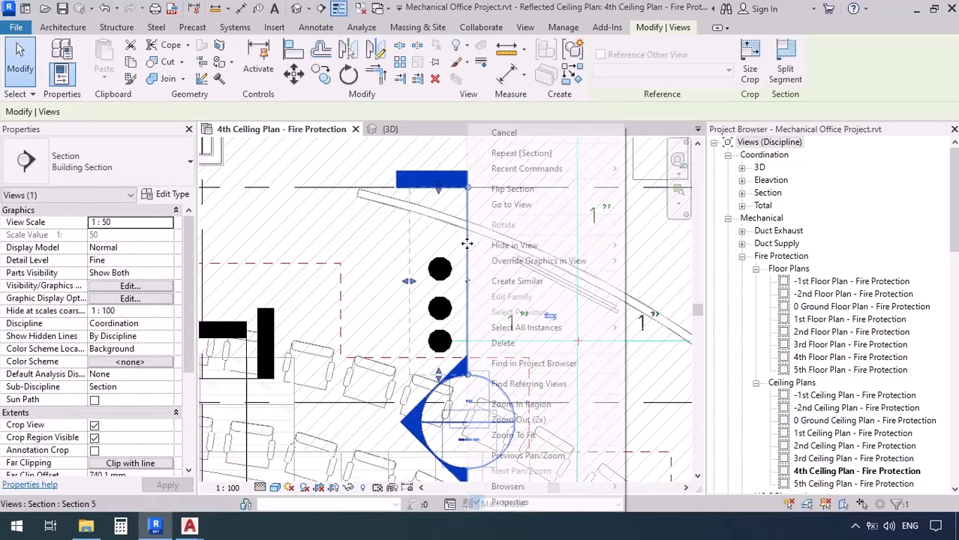
pyautogui.click(504, 206)
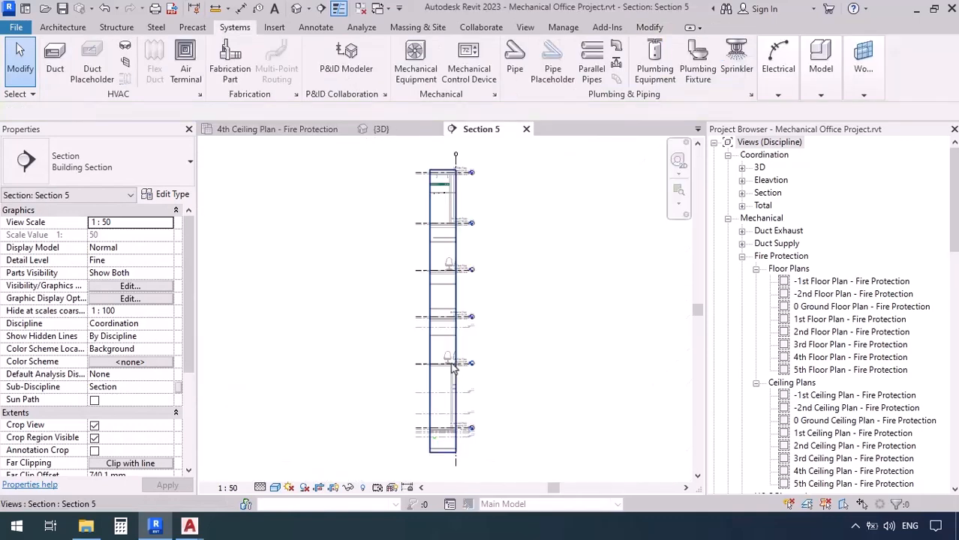
pyautogui.scroll(4, 481, 255)
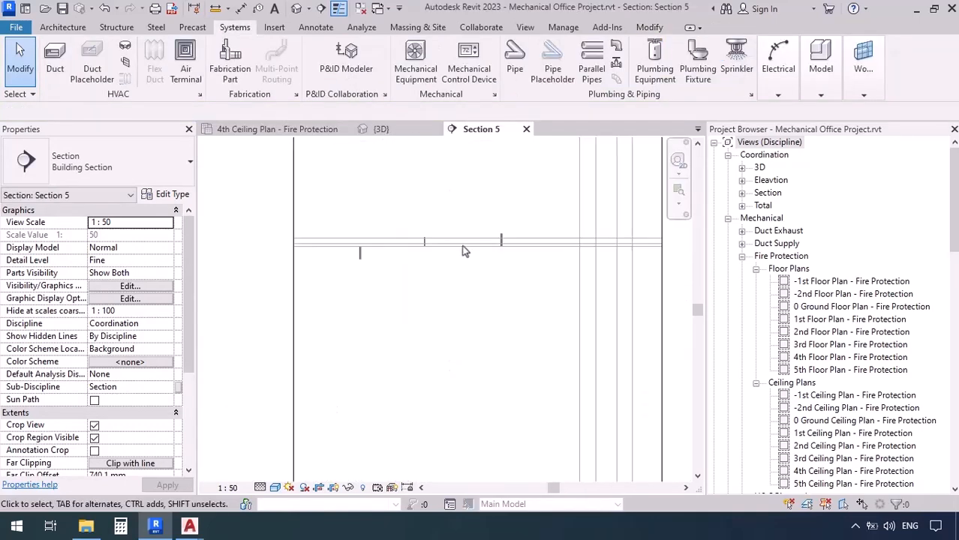
pyautogui.moveTo(287, 192); pyautogui.dragTo(322, 248, button='middle')
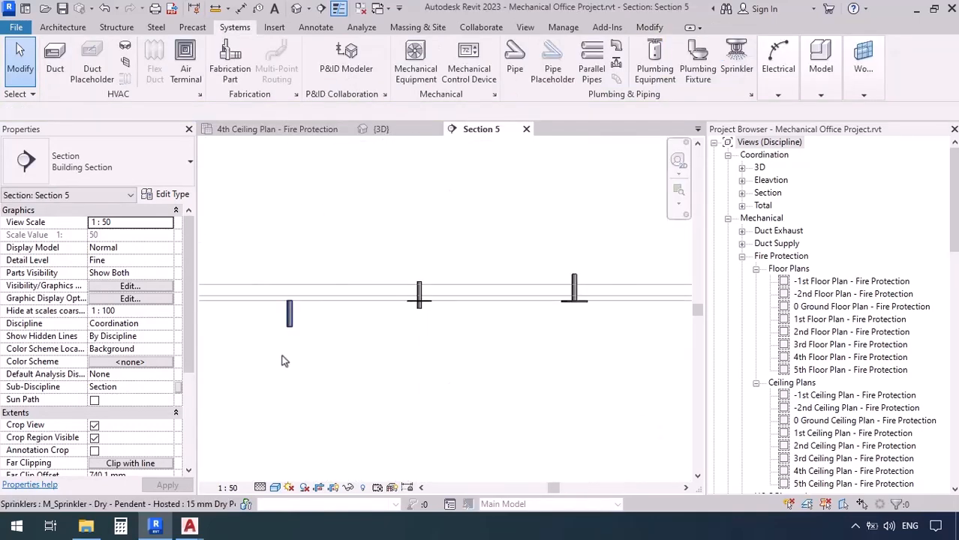
pyautogui.click(283, 359)
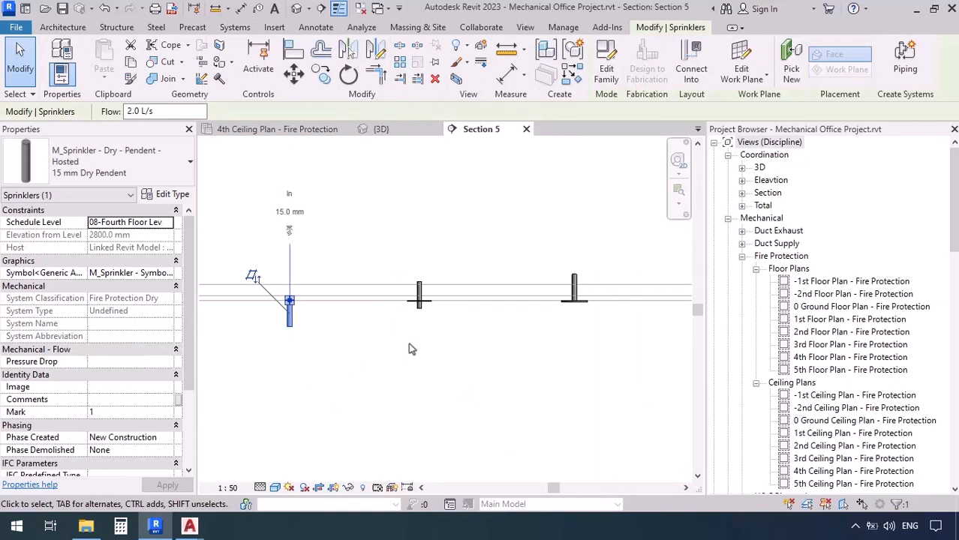
pyautogui.click(420, 300)
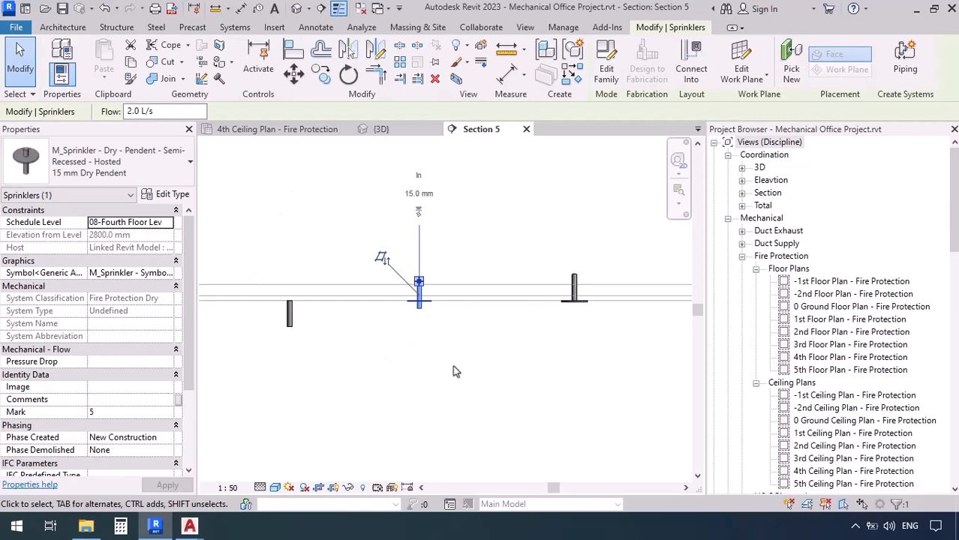
pyautogui.click(576, 294)
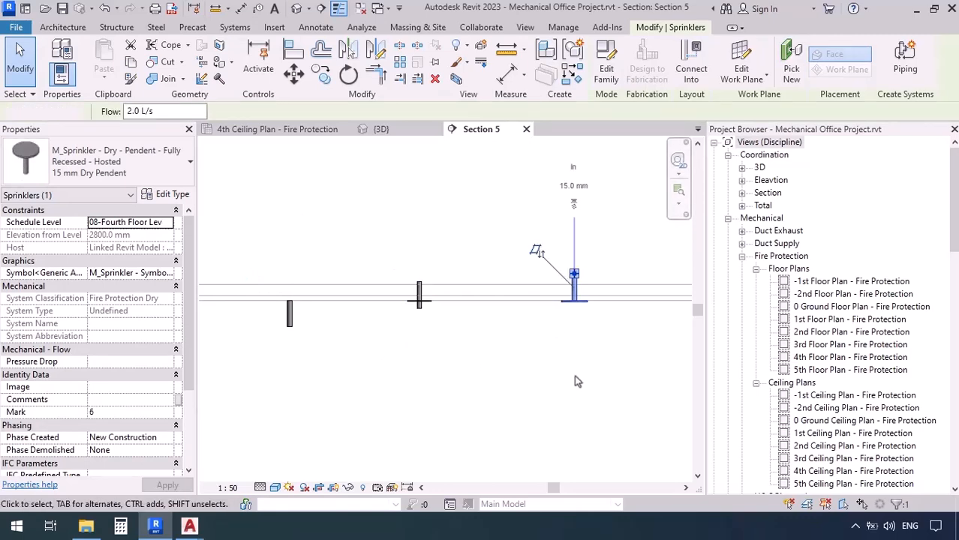
pyautogui.click(574, 381)
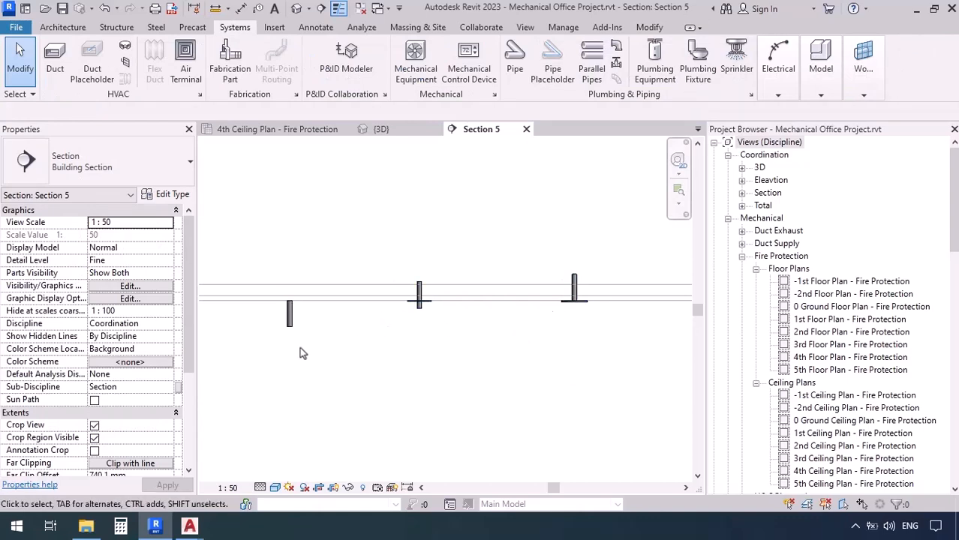
# Return to the 4th Ceiling Plan - Fire Protection view and delete the semi-recessed and fully recessed sprinklers.
pyautogui.click(276, 129)
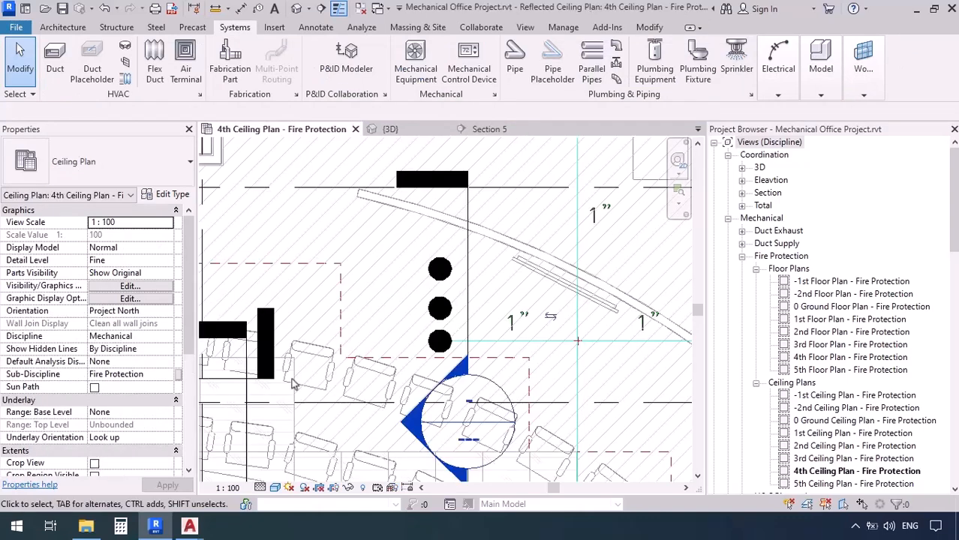
pyautogui.click(439, 272)
pyautogui.press('Delete')
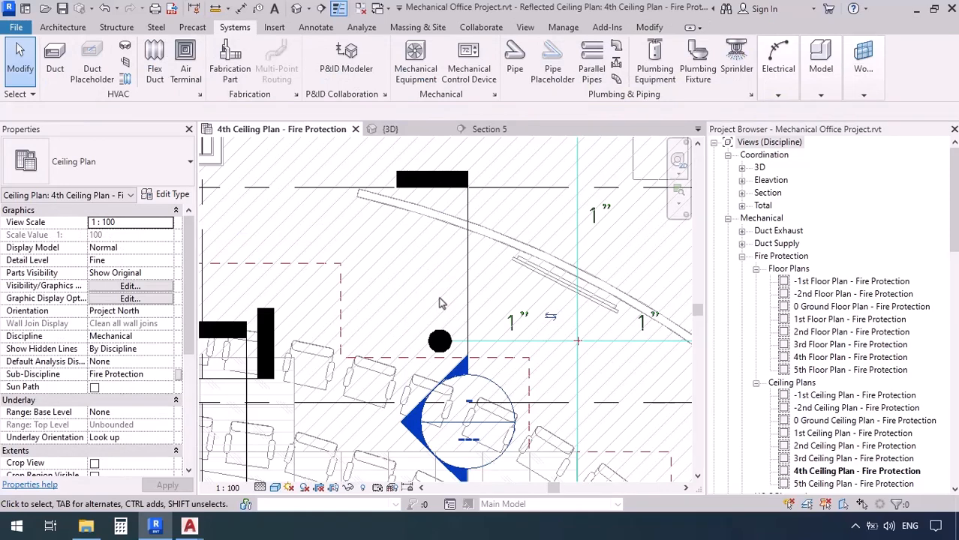
# Place a 15 mm Dry Pendent sprinkler of the M_Sprinkler - Dry - Pendent - Hosted family on the next CAD sprinkler location below, by the curved seating.
pyautogui.click(440, 342)
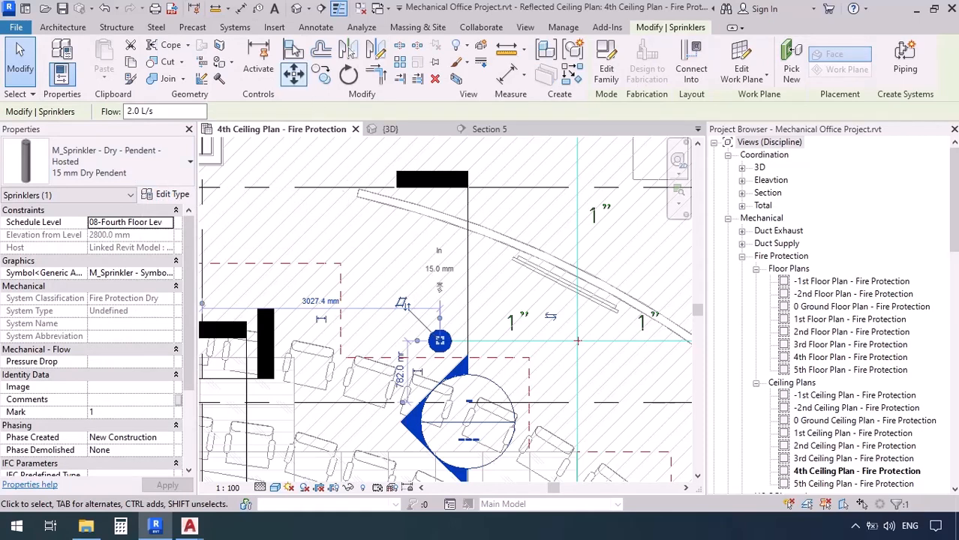
pyautogui.click(245, 30)
pyautogui.click(737, 71)
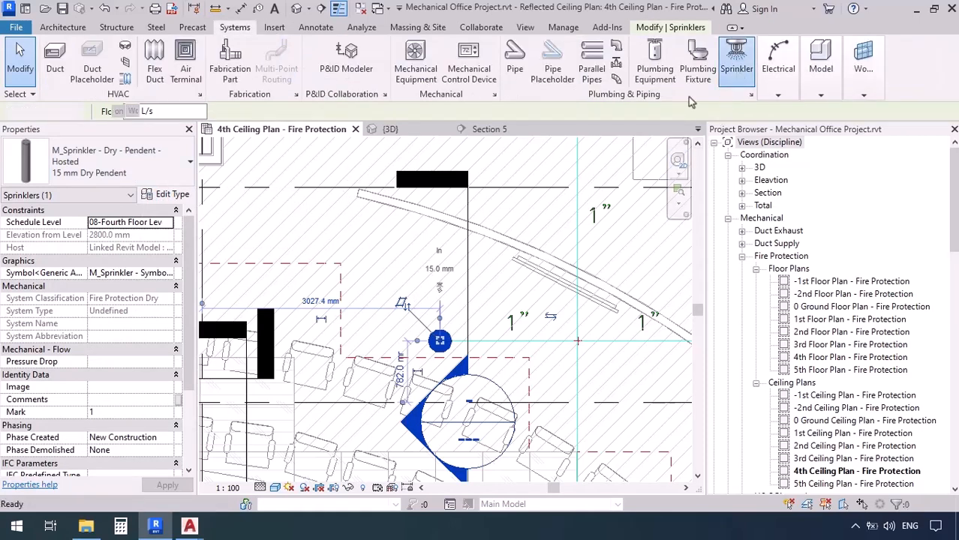
pyautogui.click(109, 169)
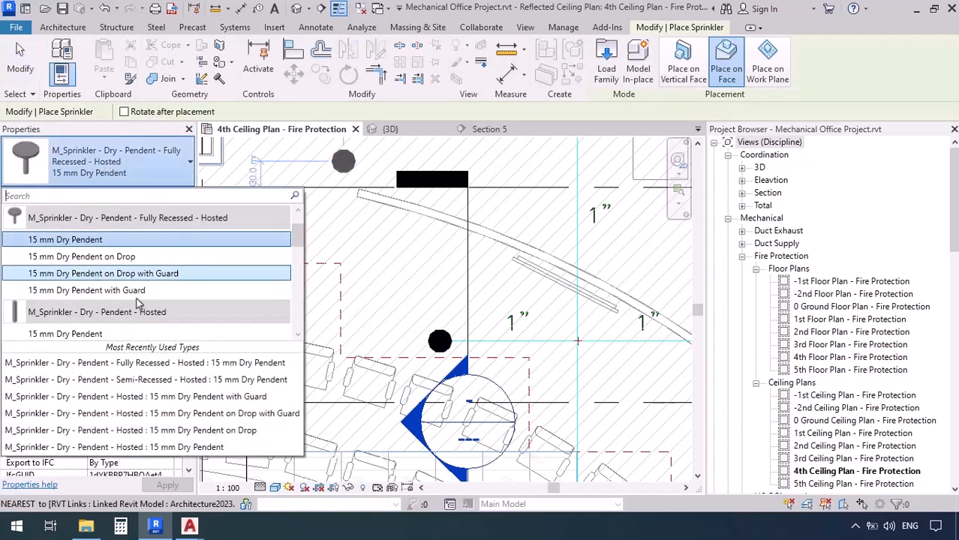
pyautogui.scroll(-1, 129, 273)
pyautogui.click(71, 274)
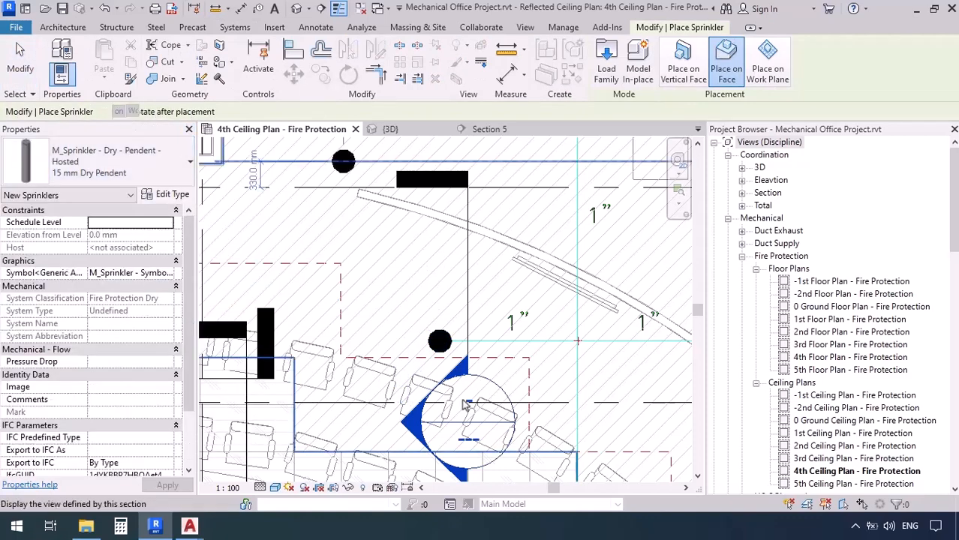
pyautogui.moveTo(467, 385); pyautogui.dragTo(428, 153, button='middle')
pyautogui.scroll(5, 400, 370)
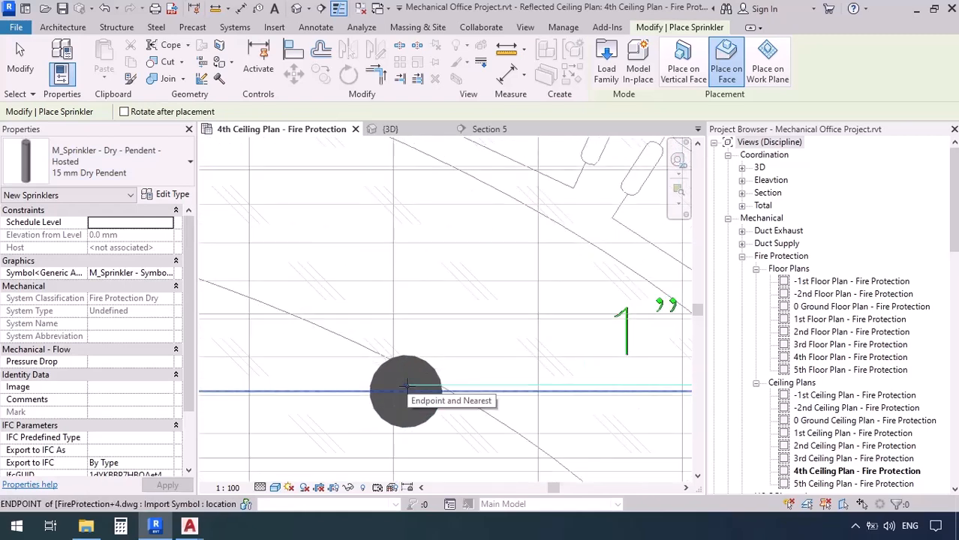
pyautogui.scroll(3, 406, 384)
pyautogui.click(404, 384)
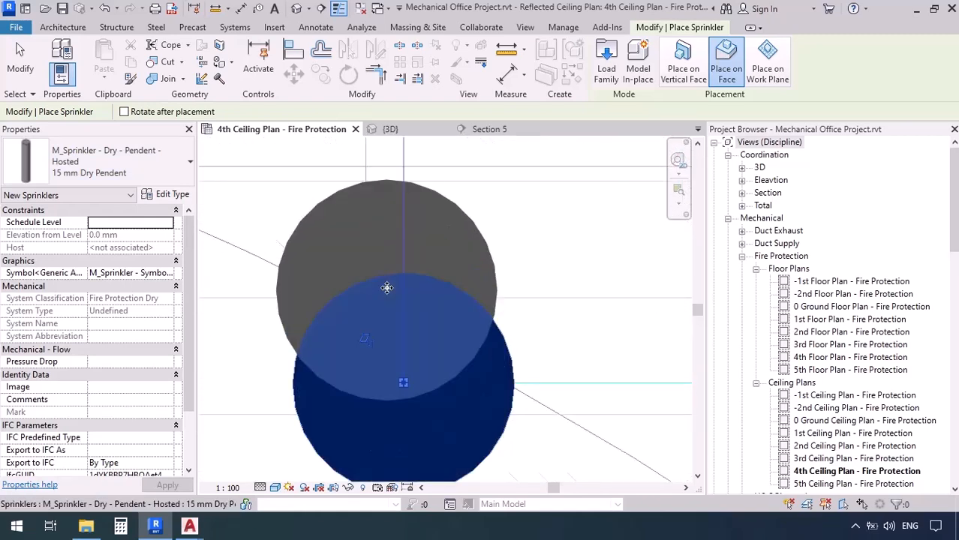
# Place two more hosted 15 mm Dry Pendent sprinklers on the next two CAD sprinkler locations further down the plan.
pyautogui.scroll(-7, 385, 287)
pyautogui.scroll(6, 403, 323)
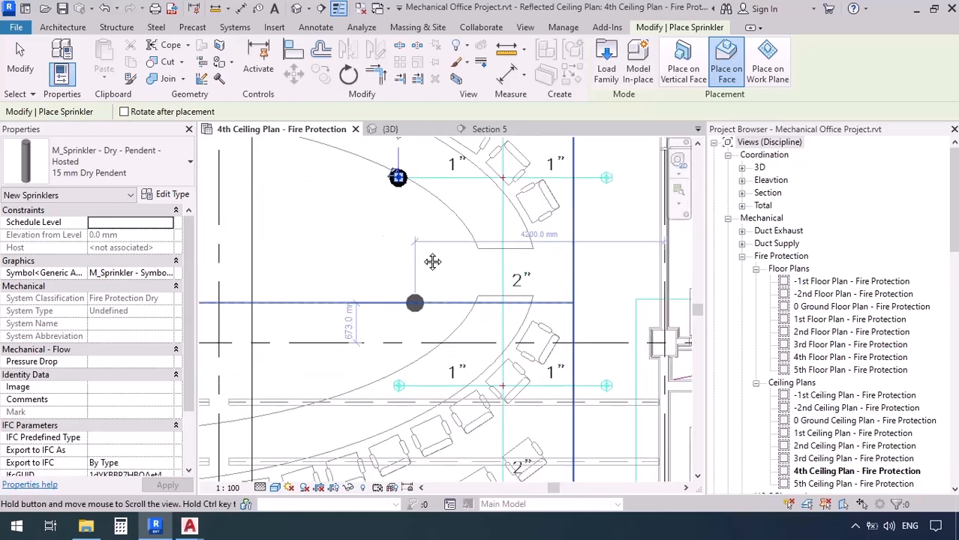
pyautogui.scroll(1, 403, 320)
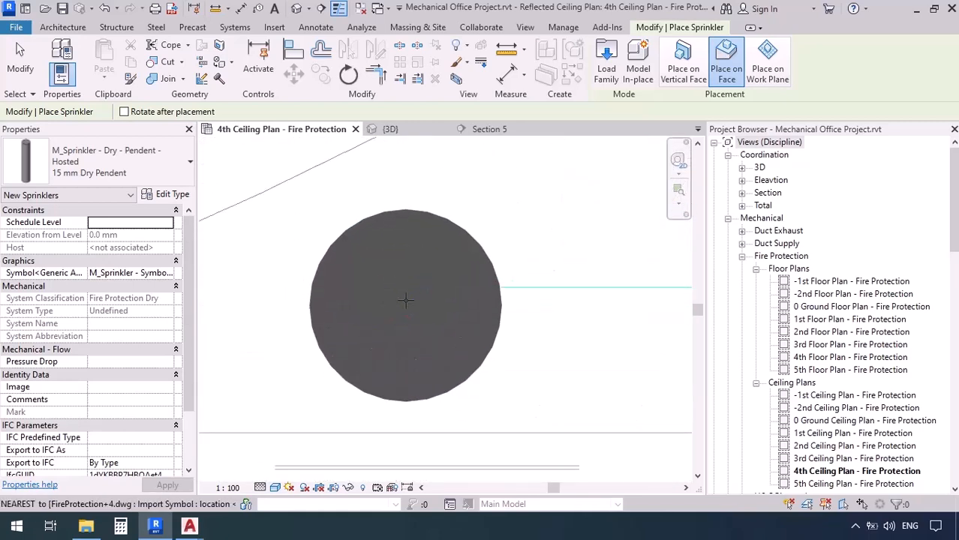
pyautogui.scroll(-5, 375, 248)
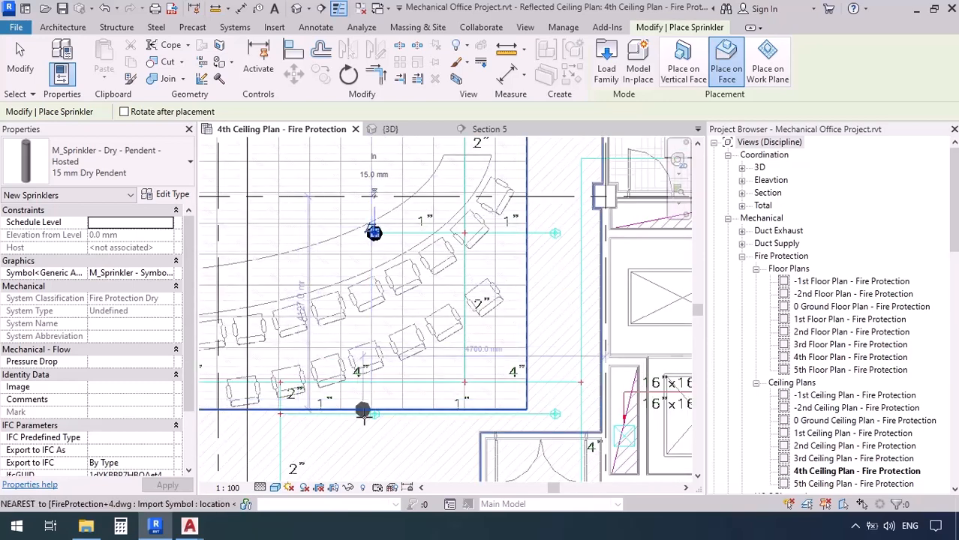
pyautogui.scroll(6, 398, 406)
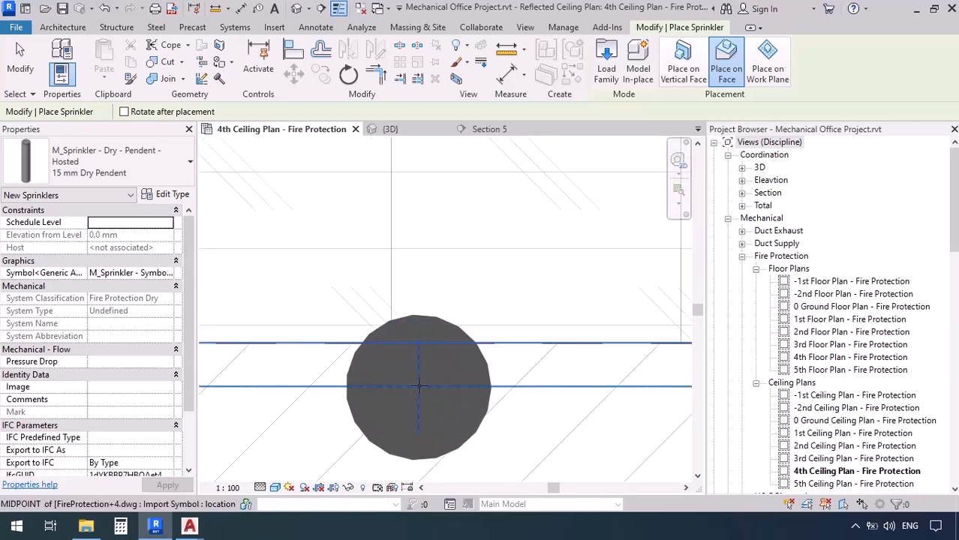
pyautogui.scroll(-5, 418, 385)
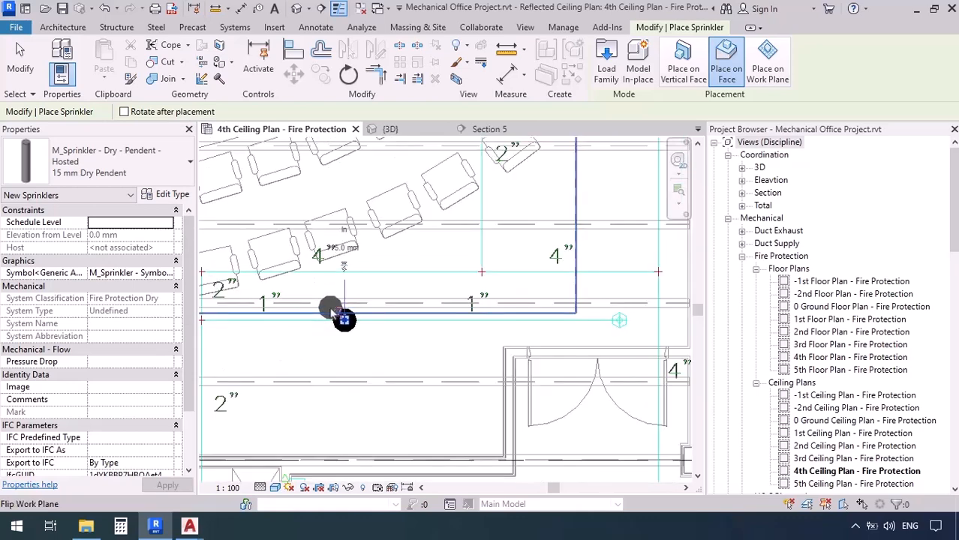
# Place hosted 15 mm Dry Pendent sprinklers on the CAD location by the double door and on the next one up that column.
pyautogui.scroll(6, 513, 316)
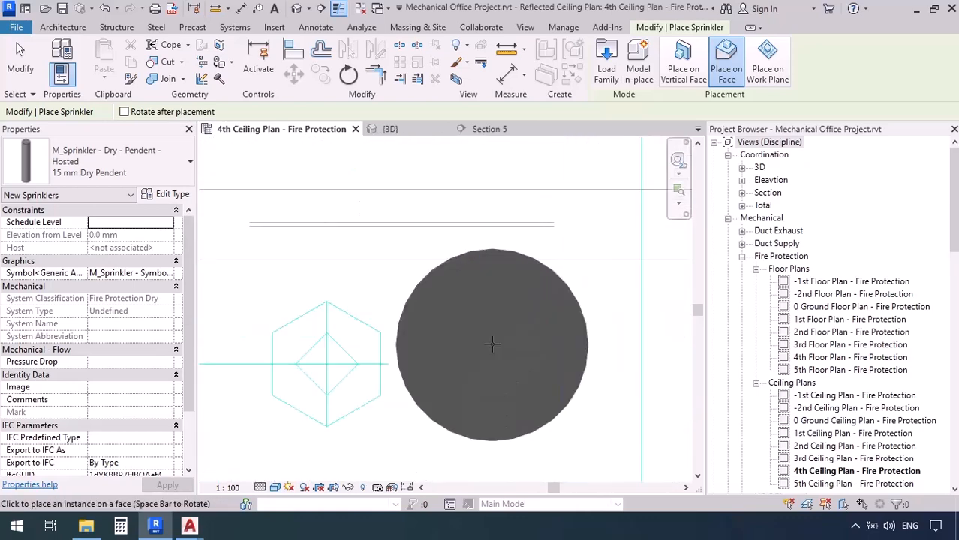
pyautogui.scroll(-5, 325, 364)
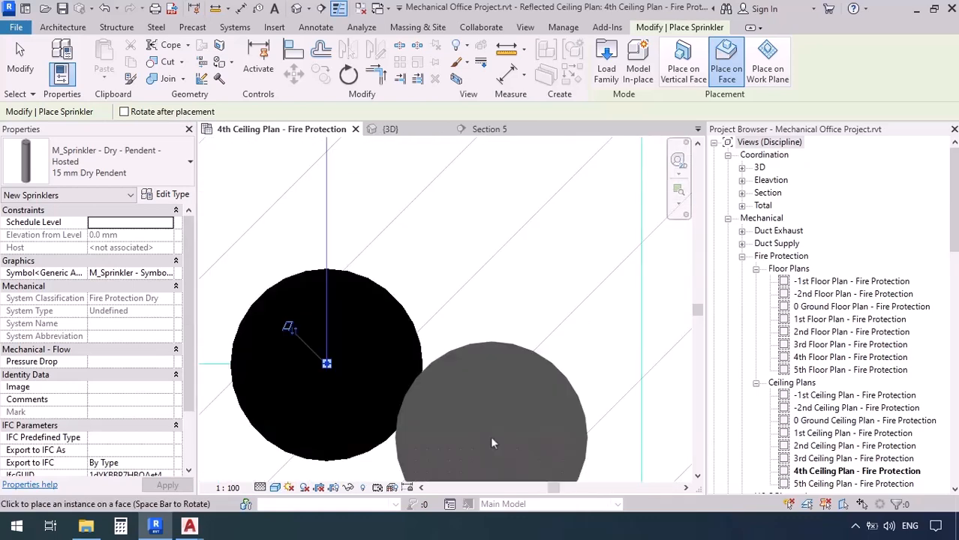
pyautogui.scroll(5, 512, 323)
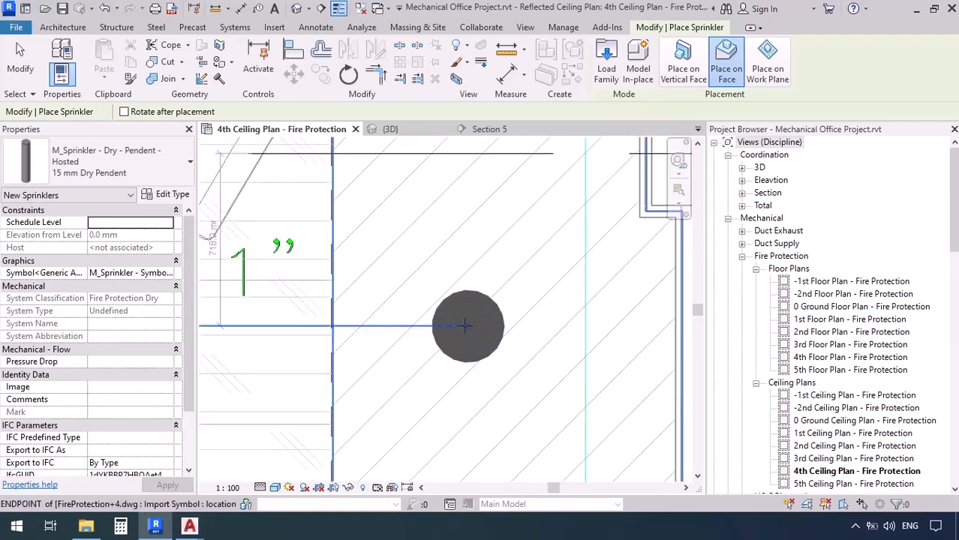
pyautogui.scroll(-5, 465, 326)
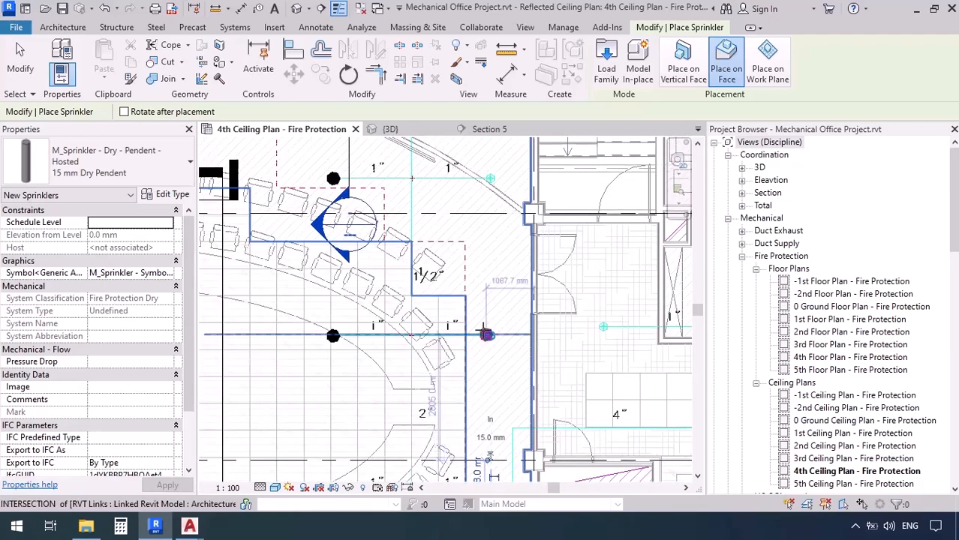
# Place two more hosted 15 mm Dry Pendent sprinklers on the next two CAD locations up the column beside the wall.
pyautogui.scroll(5, 486, 334)
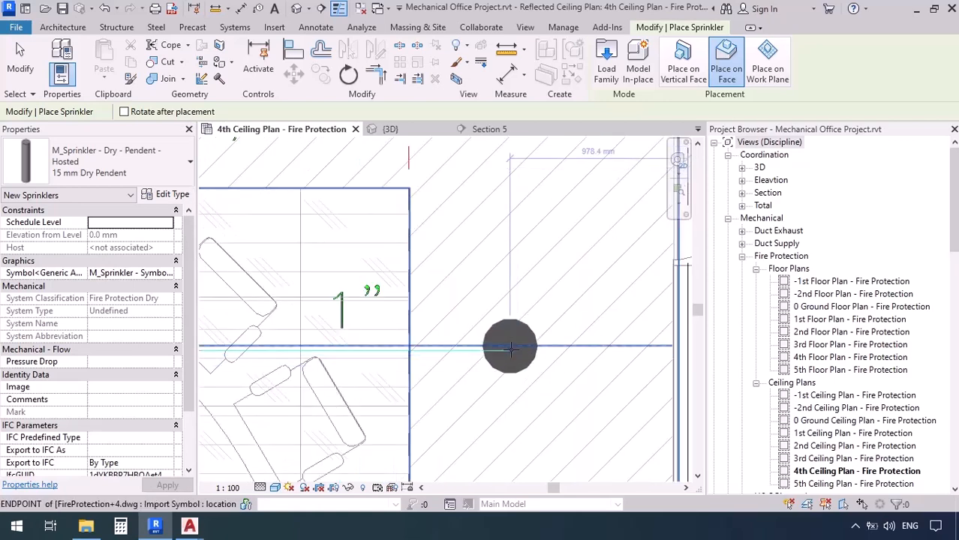
pyautogui.scroll(2, 510, 349)
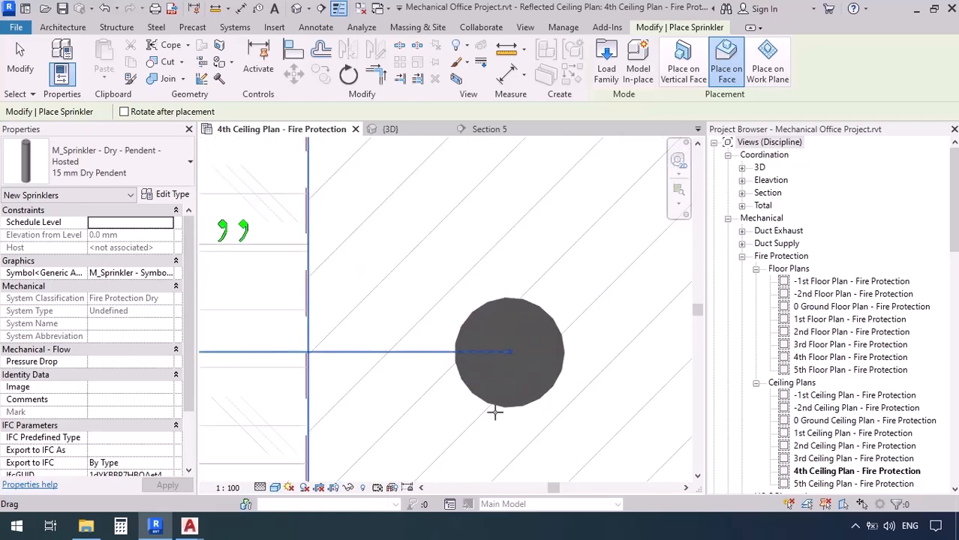
pyautogui.scroll(-5, 495, 409)
pyautogui.scroll(5, 496, 407)
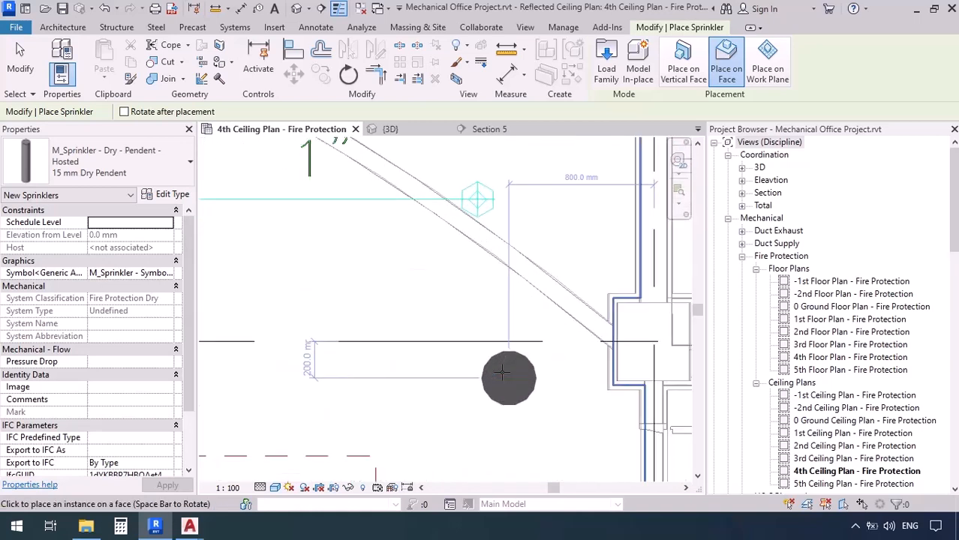
pyautogui.scroll(3, 512, 467)
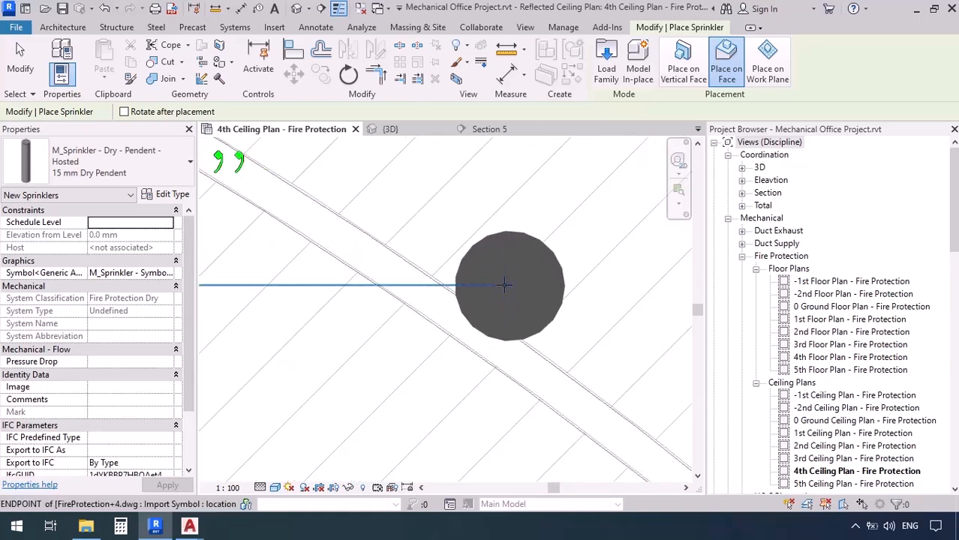
pyautogui.scroll(-5, 502, 377)
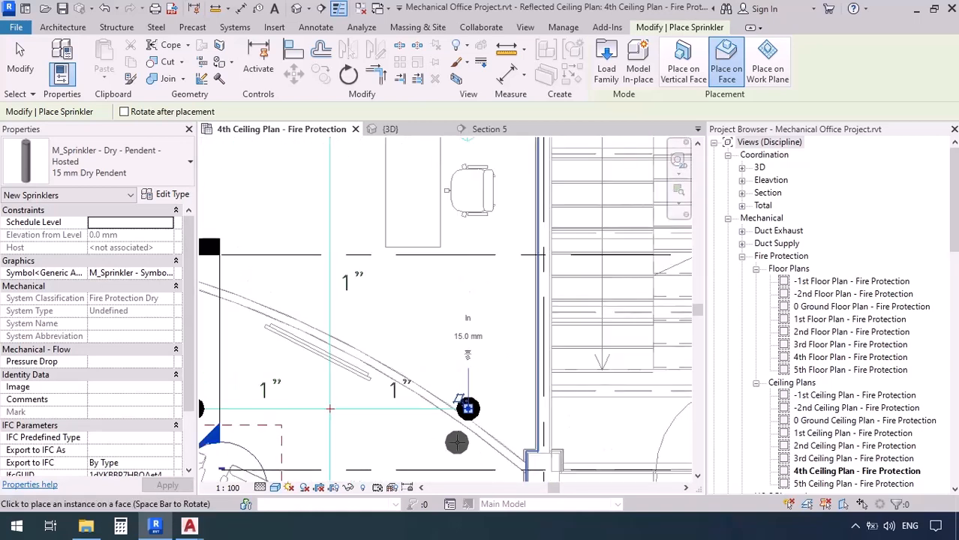
# Place hosted 15 mm Dry Pendent sprinklers on both CAD locations of the row above the desk and end the placement.
pyautogui.moveTo(502, 377); pyautogui.dragTo(522, 453, button='middle')
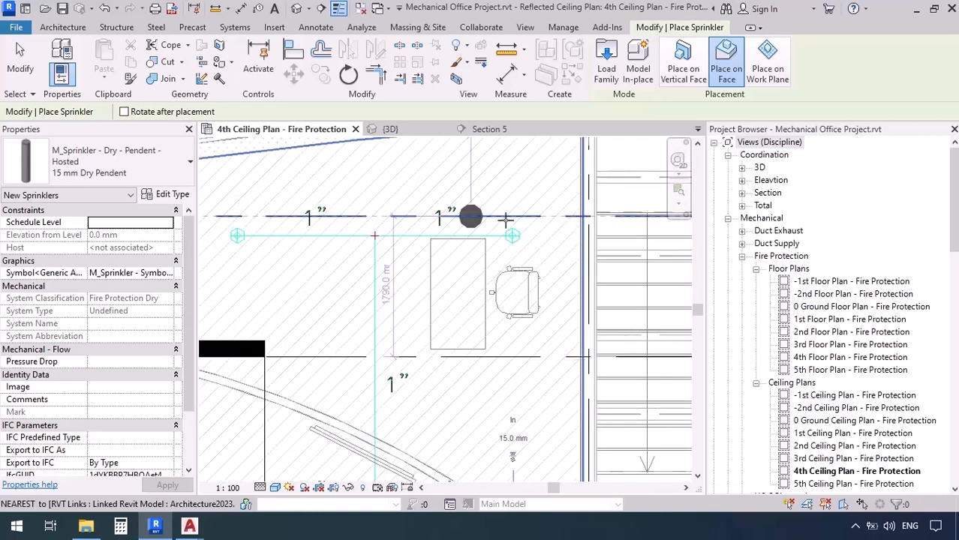
pyautogui.scroll(4, 508, 222)
pyautogui.scroll(3, 517, 234)
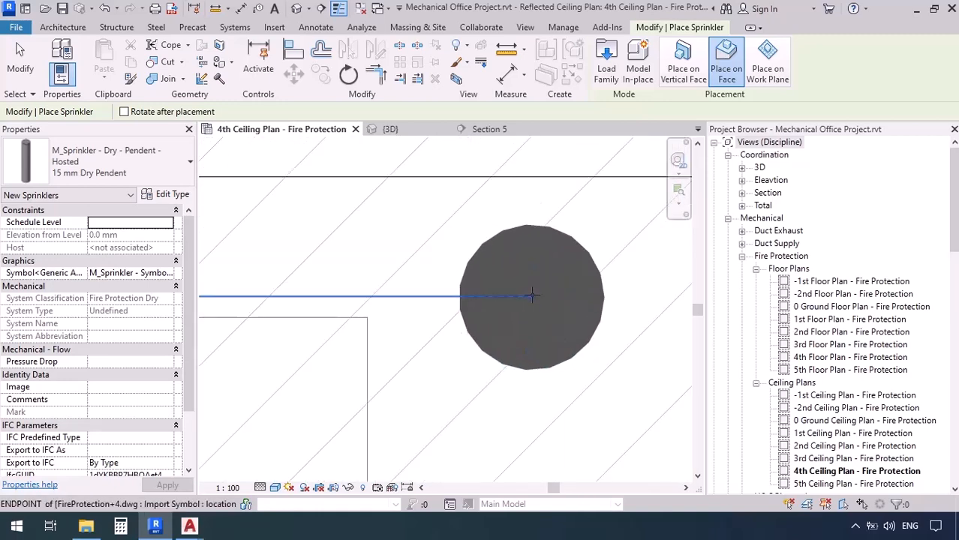
pyautogui.click(532, 295)
pyautogui.scroll(-2, 581, 301)
pyautogui.scroll(-4, 581, 301)
pyautogui.scroll(6, 257, 300)
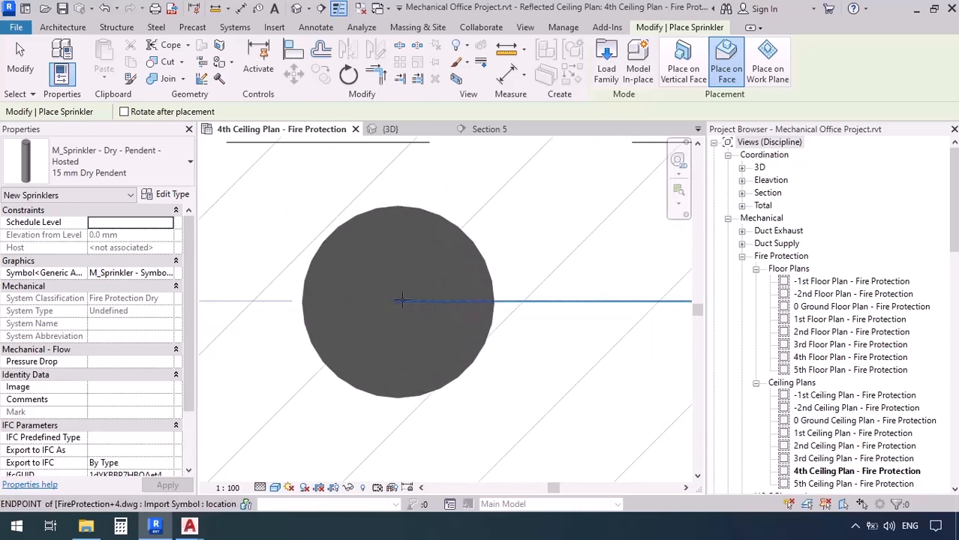
pyautogui.scroll(-5, 389, 259)
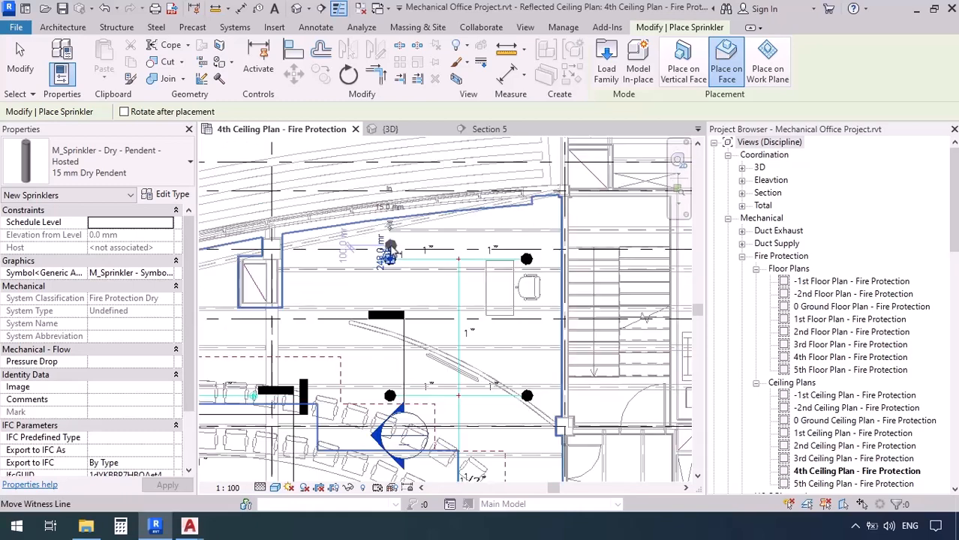
pyautogui.scroll(-3, 387, 250)
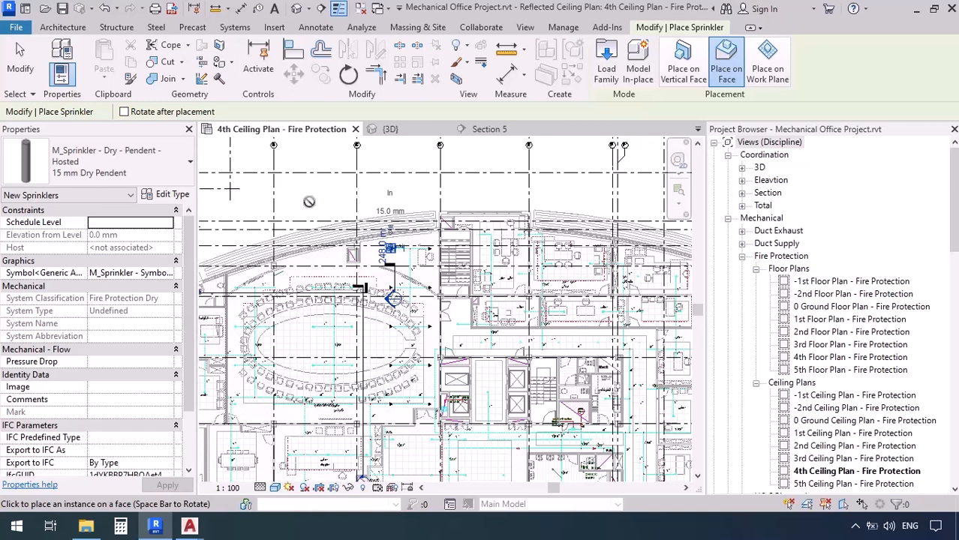
pyautogui.press('Escape')
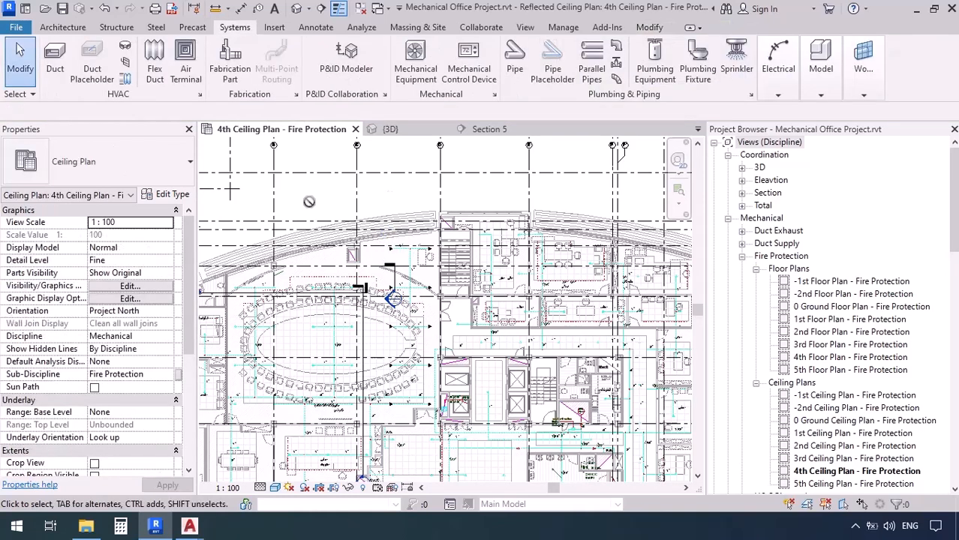
# Open Section 5 and widen its crop region across the meeting room to inspect the sprinklers at both ceiling heights.
pyautogui.click(486, 130)
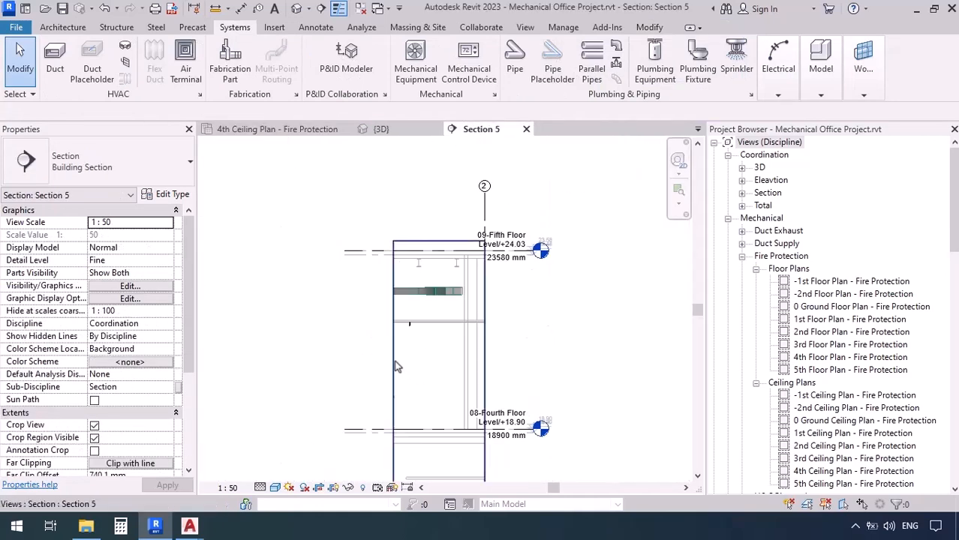
pyautogui.click(394, 360)
pyautogui.scroll(-3, 420, 217)
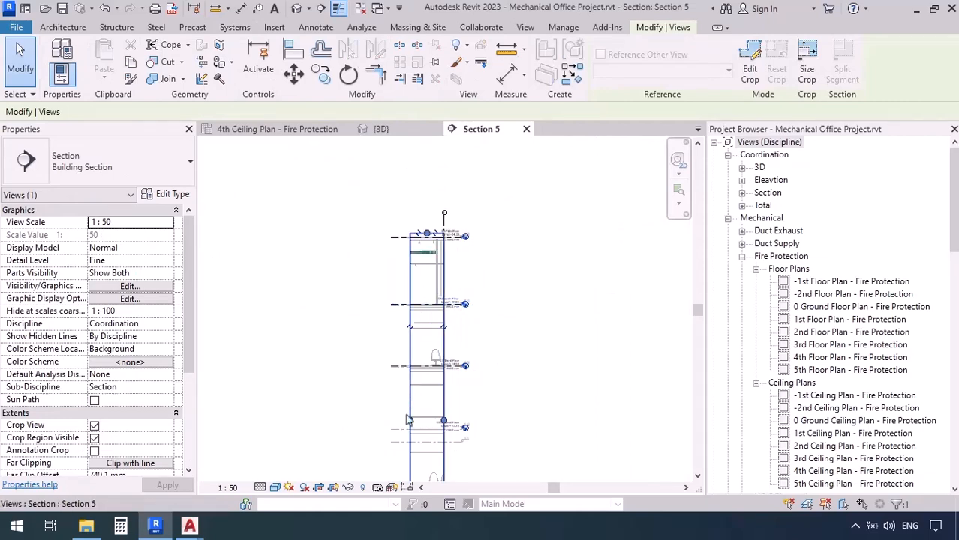
pyautogui.moveTo(409, 416); pyautogui.dragTo(257, 415)
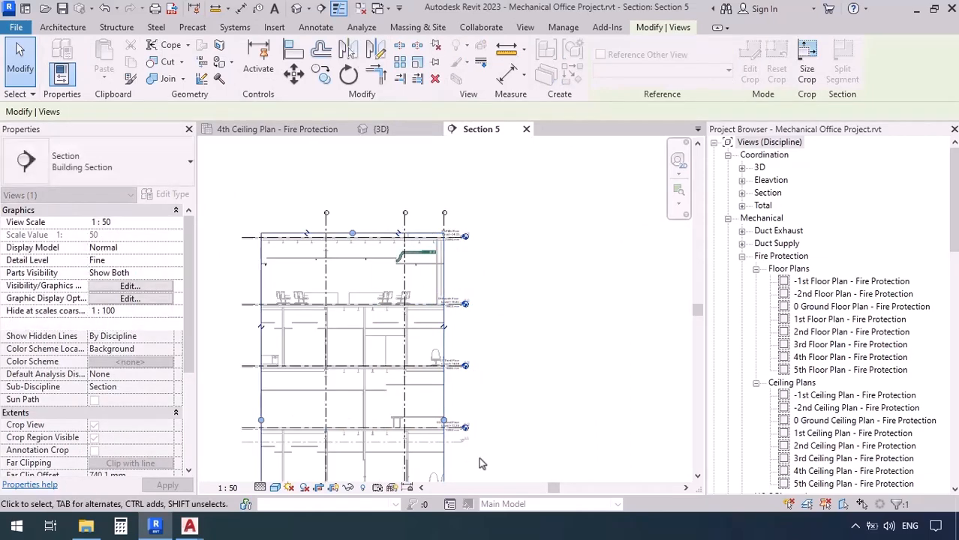
pyautogui.scroll(5, 368, 263)
pyautogui.scroll(4, 477, 296)
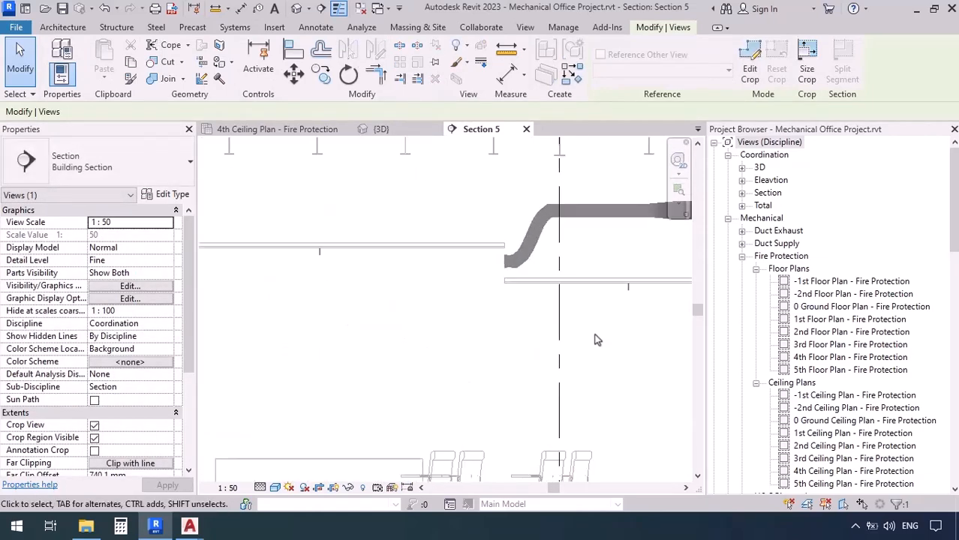
pyautogui.moveTo(417, 323); pyautogui.dragTo(408, 317, button='middle')
pyautogui.scroll(-5, 457, 239)
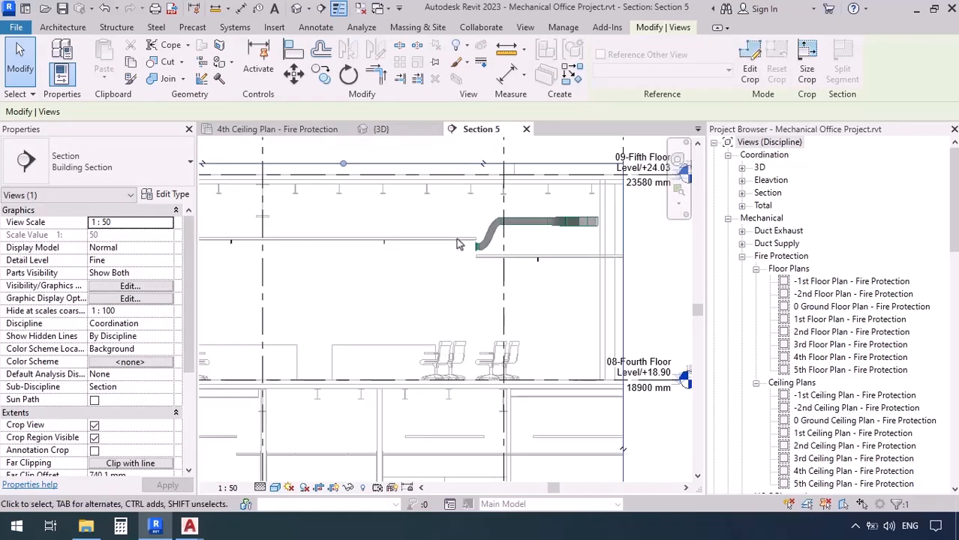
pyautogui.moveTo(409, 268); pyautogui.dragTo(435, 277, button='middle')
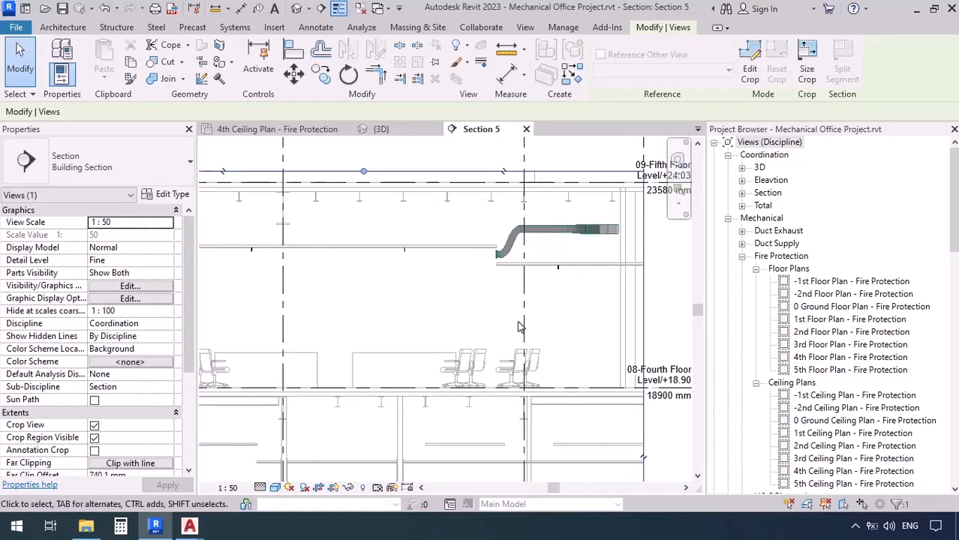
# Close the 3D view and tile Section 5 beside the 4th Ceiling Plan, framing the placed sprinklers in both.
pyautogui.click(396, 129)
pyautogui.click(525, 27)
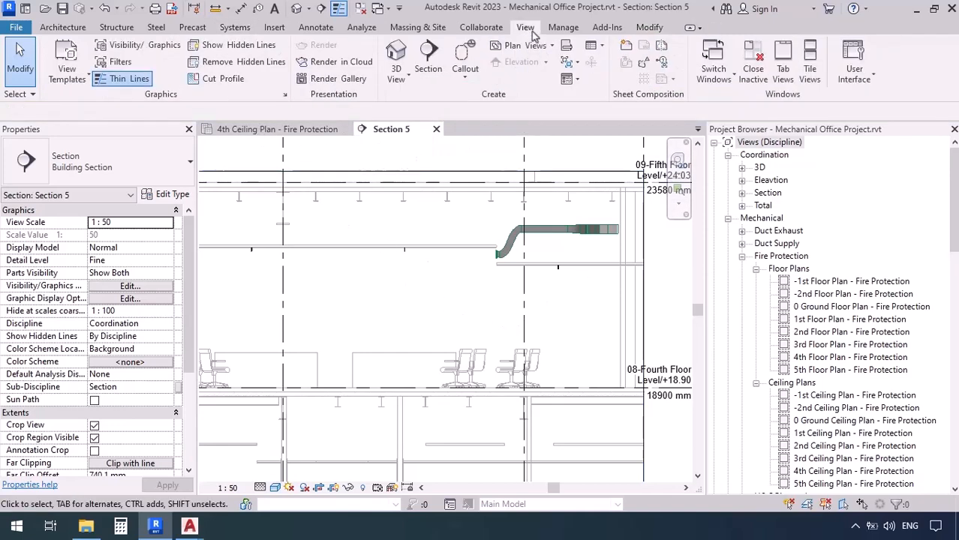
pyautogui.click(810, 64)
pyautogui.scroll(-3, 267, 279)
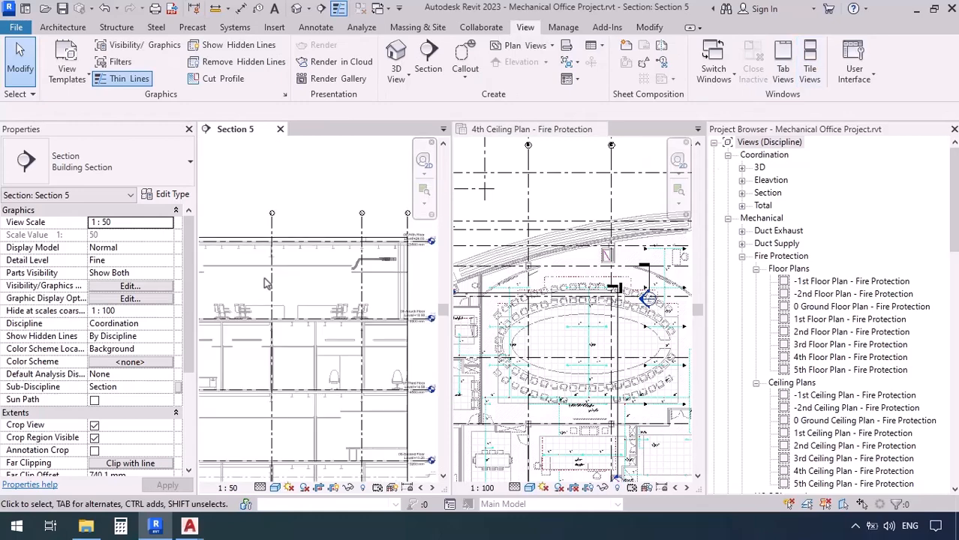
pyautogui.scroll(3, 310, 275)
pyautogui.moveTo(390, 305); pyautogui.dragTo(332, 307, button='middle')
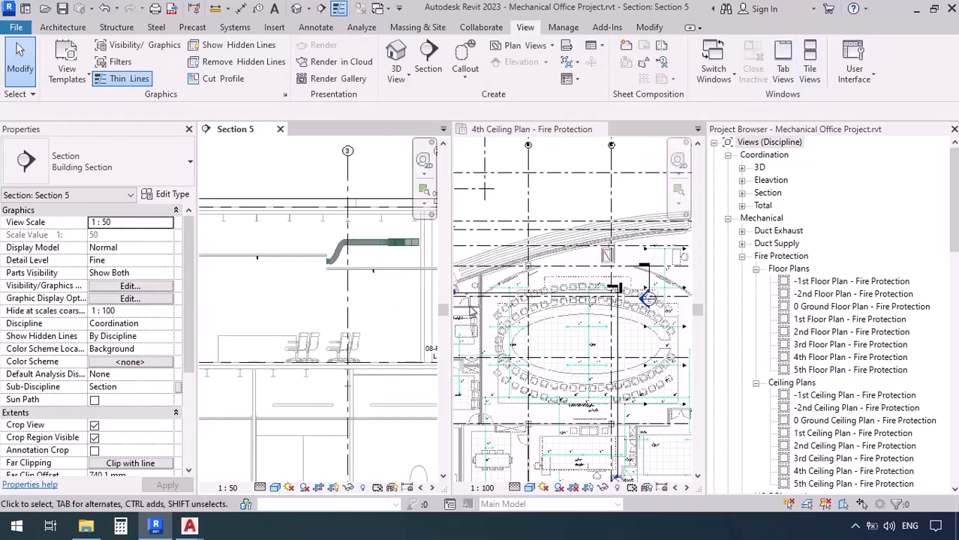
pyautogui.scroll(-1, 588, 306)
pyautogui.moveTo(667, 306); pyautogui.dragTo(632, 306, button='middle')
pyautogui.scroll(4, 578, 270)
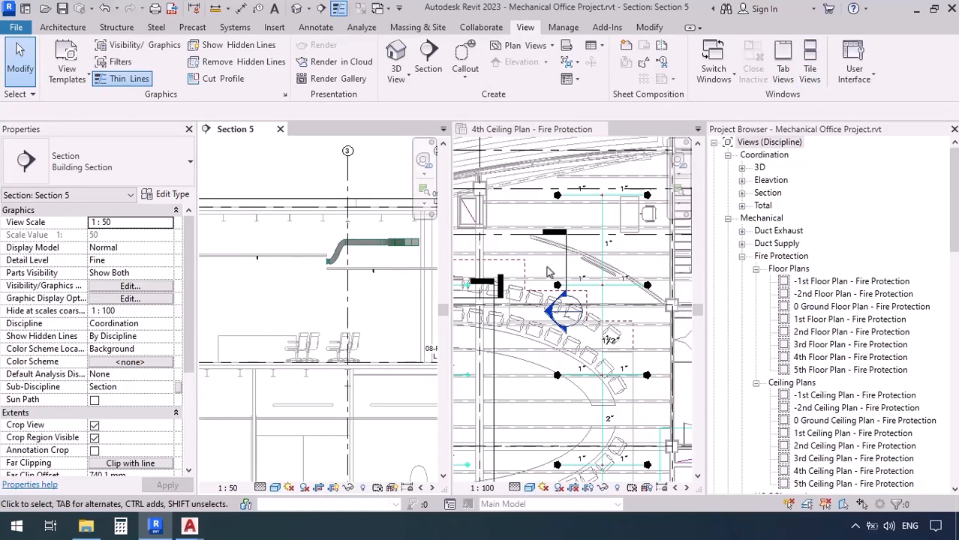
# Start placing hosted 15 mm Dry Pendent sprinklers on the ceiling plan and preview the placement against the ceilings in Section 5.
pyautogui.click(534, 131)
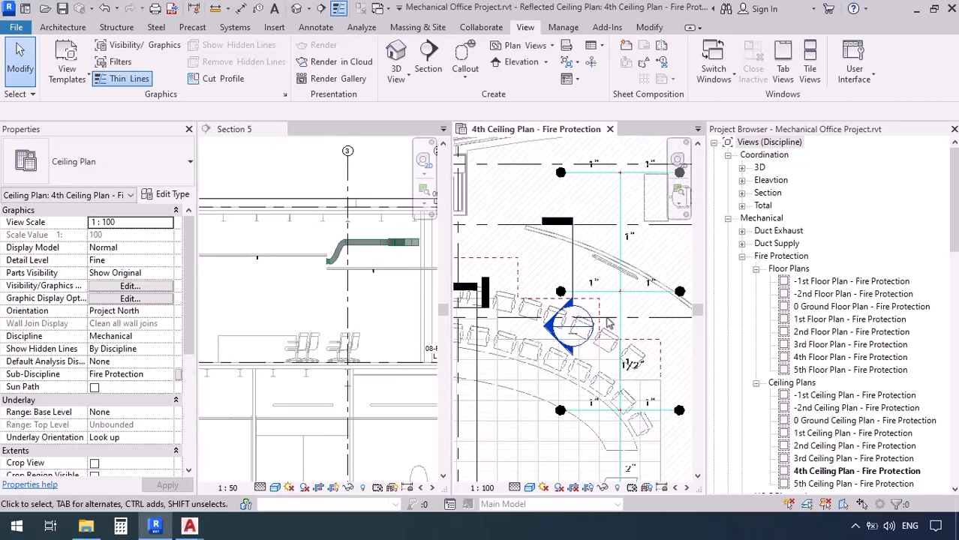
pyautogui.click(235, 27)
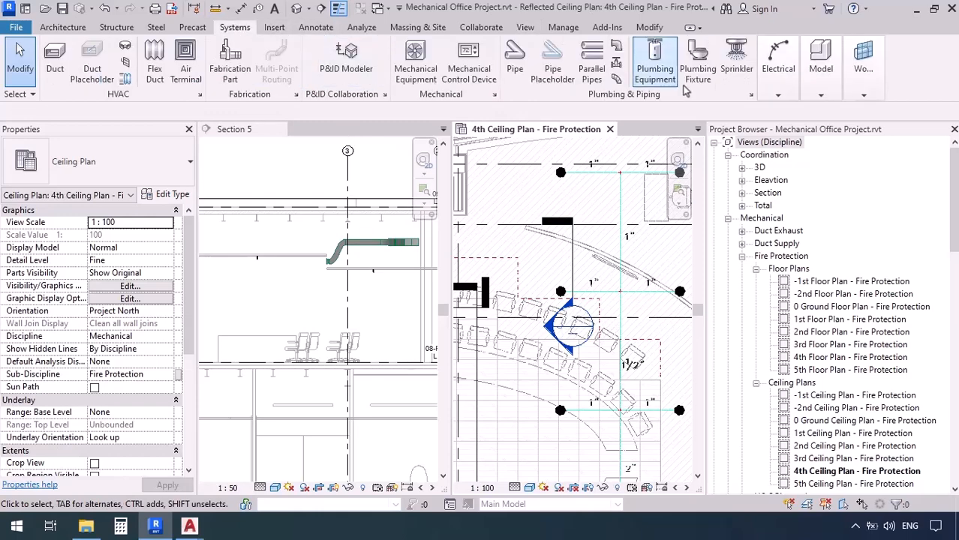
pyautogui.click(736, 61)
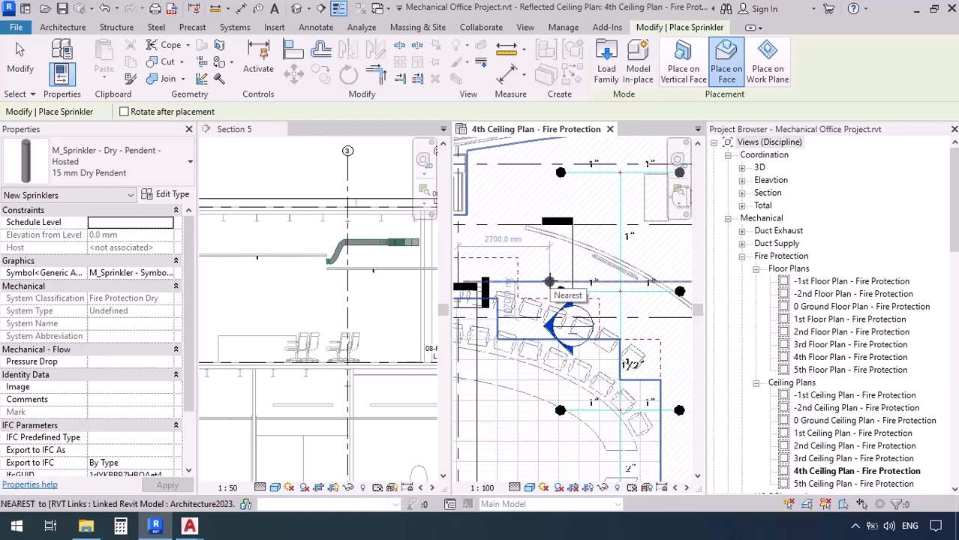
pyautogui.scroll(2, 283, 289)
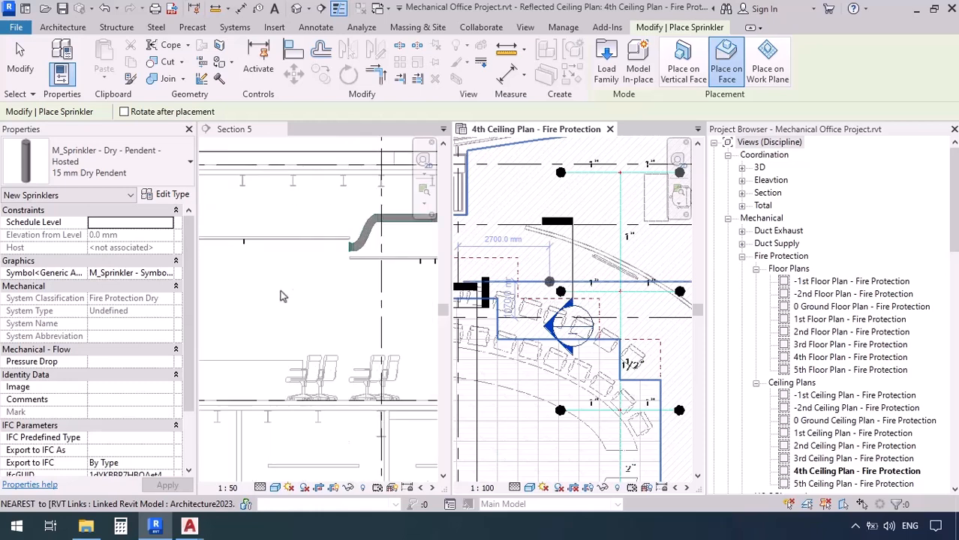
pyautogui.click(280, 291)
pyautogui.moveTo(354, 277); pyautogui.dragTo(328, 283, button='middle')
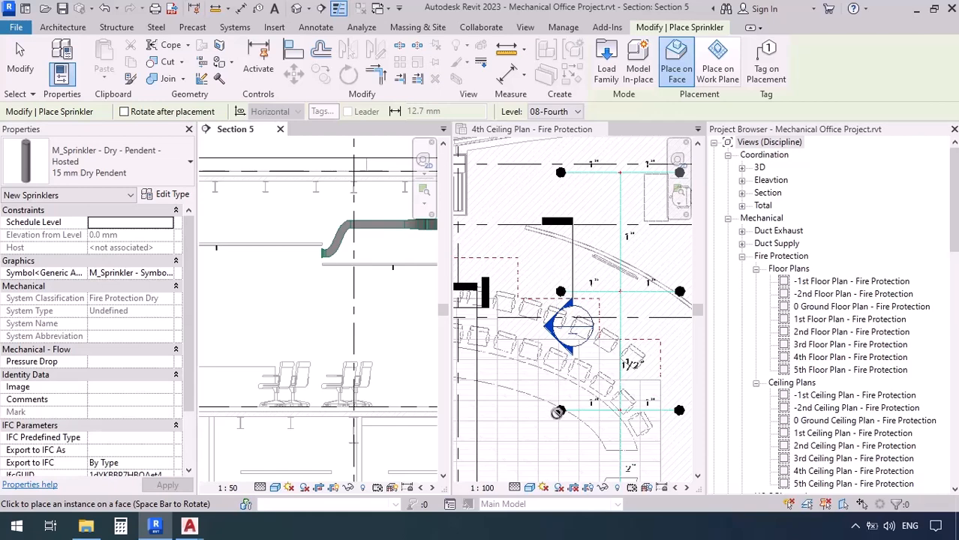
pyautogui.scroll(-4, 583, 410)
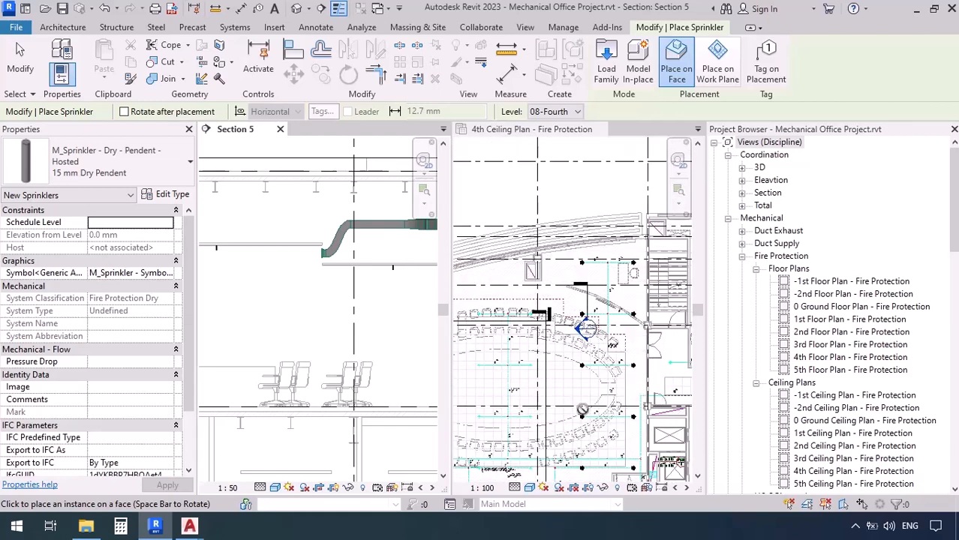
pyautogui.click(571, 385)
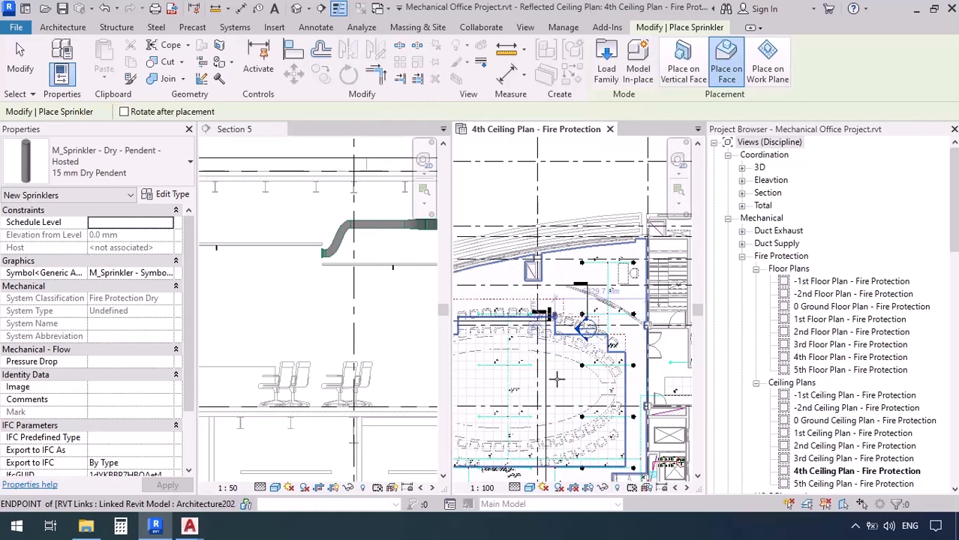
# Return the tiled views to a tabbed layout with the 4th Ceiling Plan in front, showing the whole meeting room.
pyautogui.moveTo(557, 380); pyautogui.dragTo(596, 333, button='middle')
pyautogui.click(524, 27)
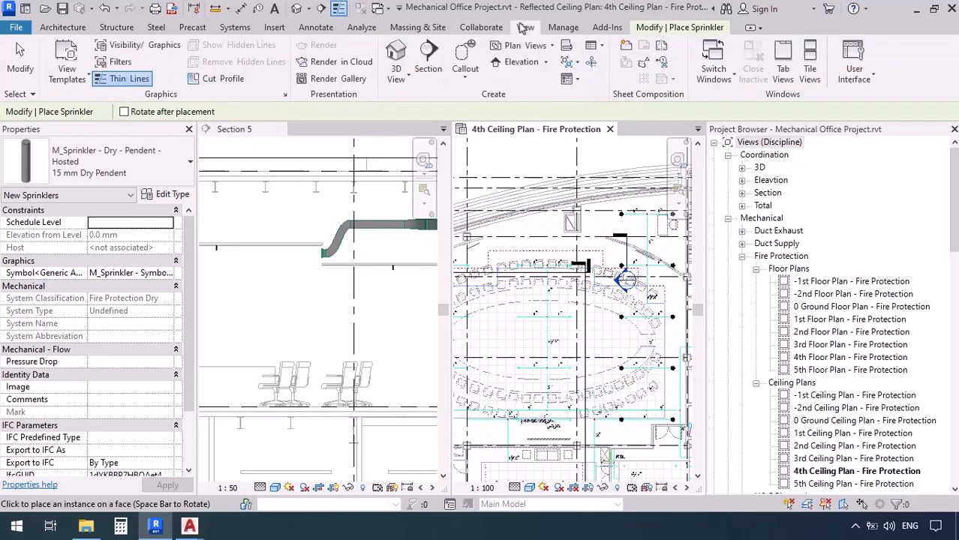
pyautogui.click(783, 67)
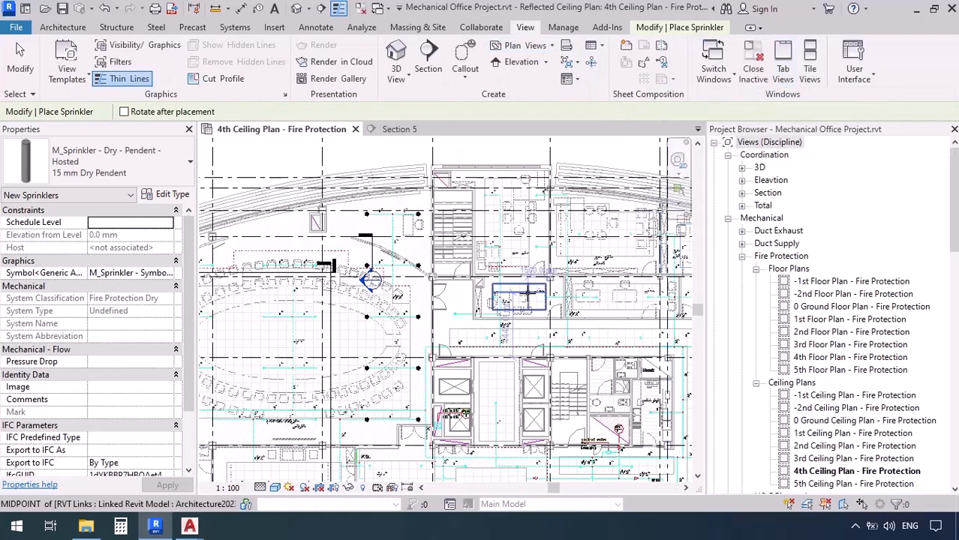
pyautogui.moveTo(315, 336); pyautogui.dragTo(475, 313, button='middle')
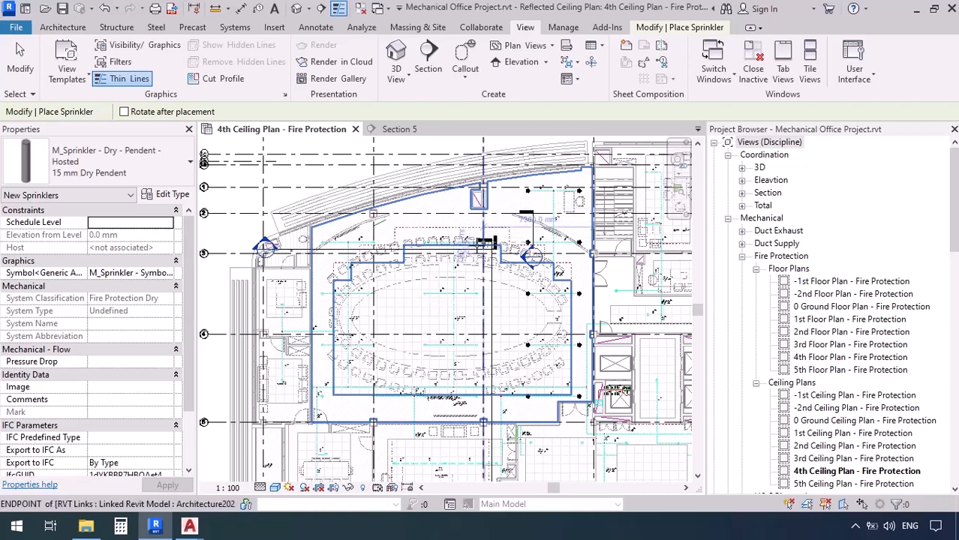
# Place two hosted 15 mm Dry Pendent sprinklers at the CAD locations in the row near grid 3, above the oval conference table.
pyautogui.scroll(5, 481, 244)
pyautogui.scroll(4, 366, 242)
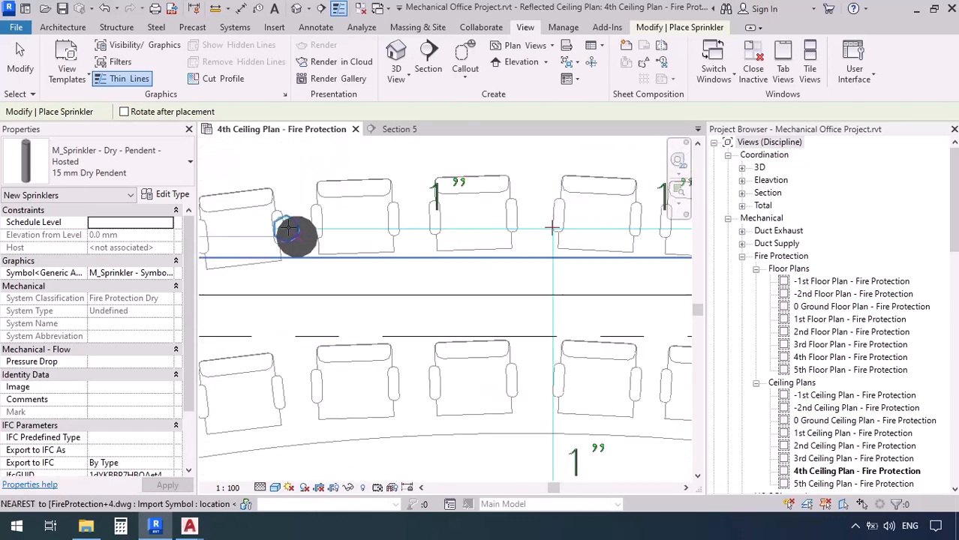
pyautogui.scroll(-2, 283, 233)
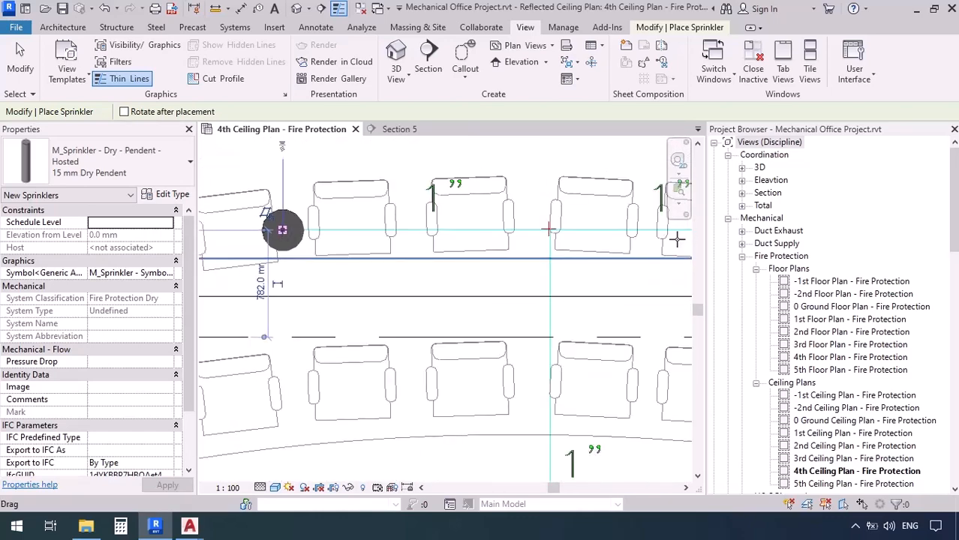
pyautogui.moveTo(667, 260); pyautogui.dragTo(391, 279, button='middle')
pyautogui.scroll(3, 428, 253)
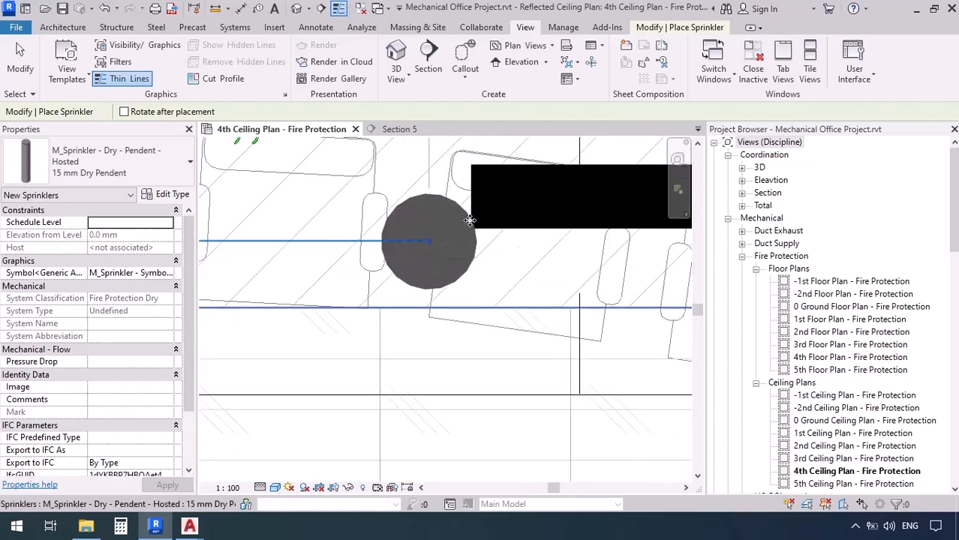
pyautogui.scroll(-4, 470, 220)
# Place two hosted sprinklers at the CAD pipe endpoints between grids 3 and 4, over the central upper part of the conference table.
pyautogui.scroll(8, 463, 222)
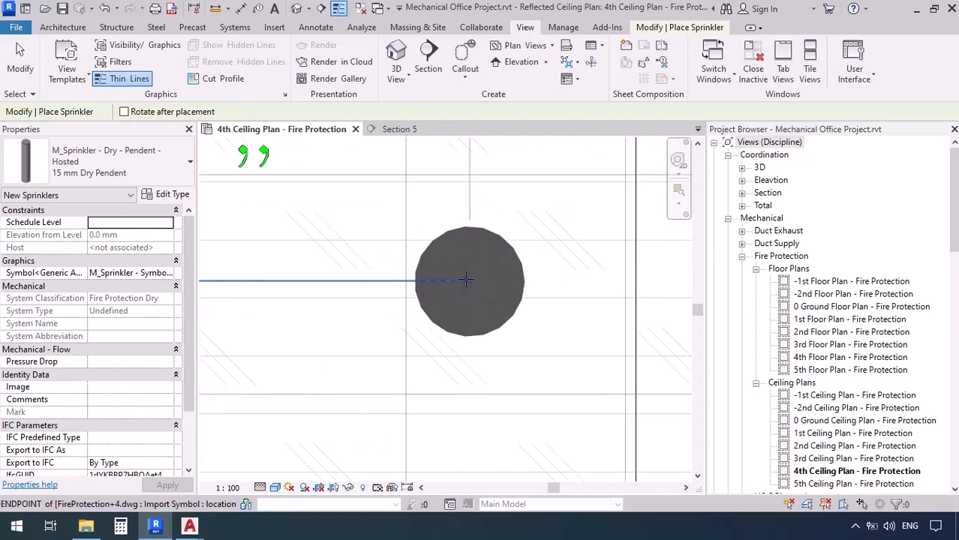
pyautogui.scroll(-5, 615, 285)
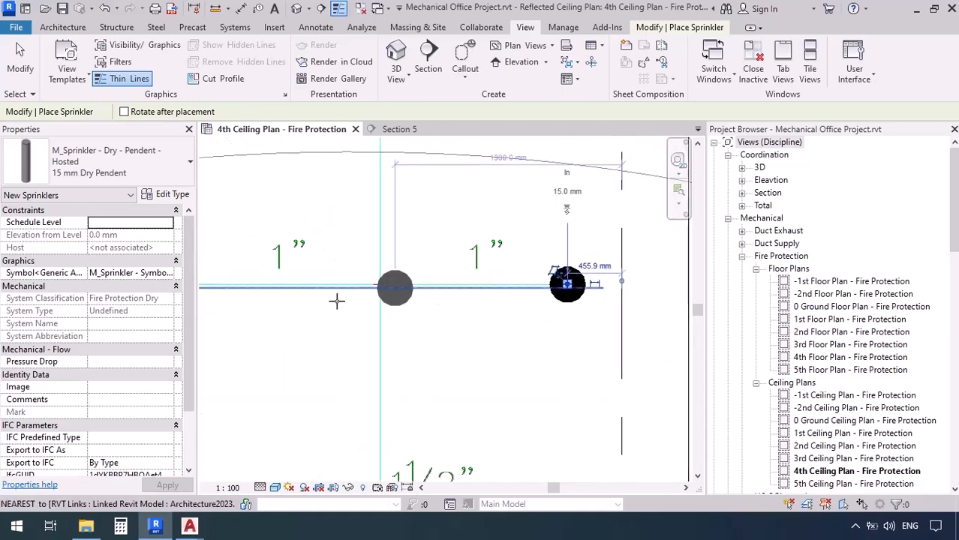
pyautogui.moveTo(355, 313); pyautogui.dragTo(647, 313, button='middle')
pyautogui.scroll(3, 482, 282)
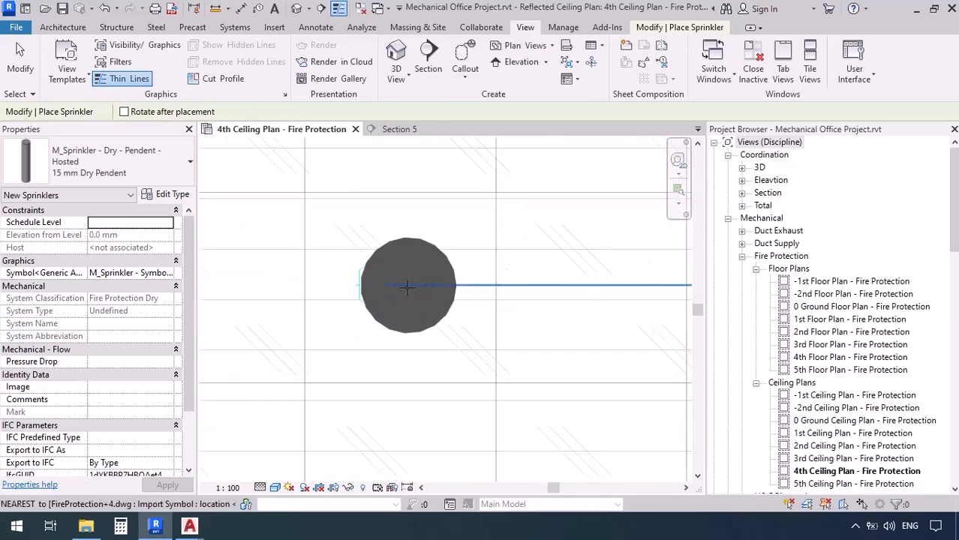
pyautogui.scroll(-6, 395, 247)
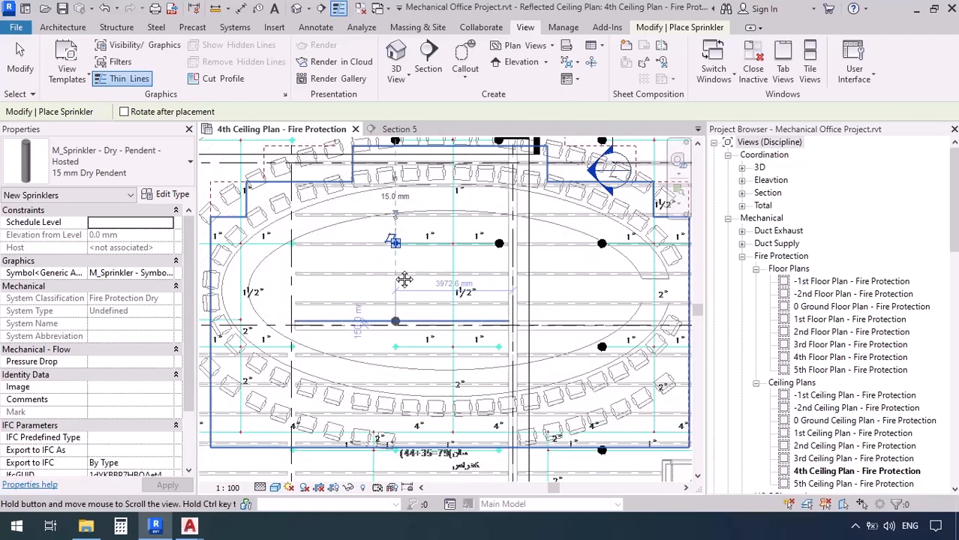
# Place two hosted sprinklers at both ends of the CAD branch just below grid 4, in the middle of the conference table.
pyautogui.scroll(6, 405, 289)
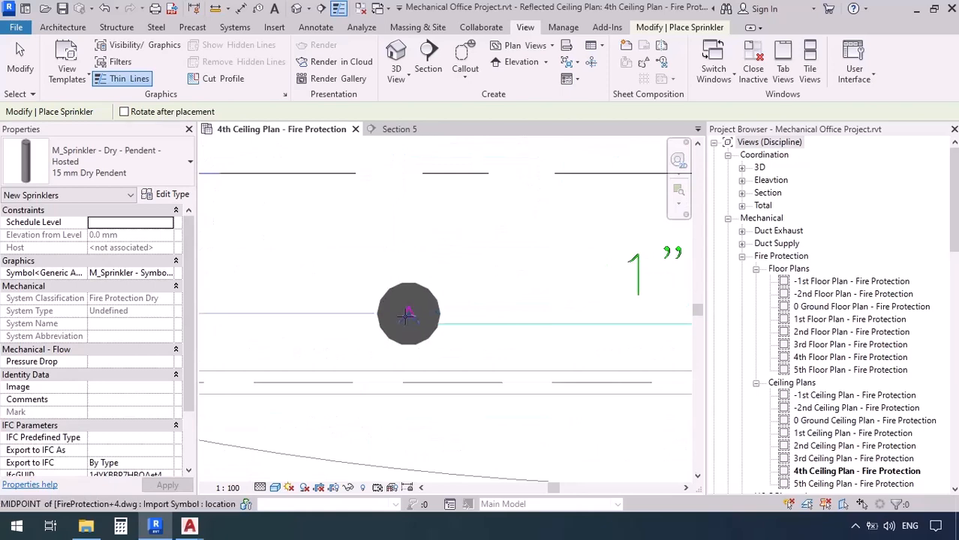
pyautogui.scroll(-3, 320, 249)
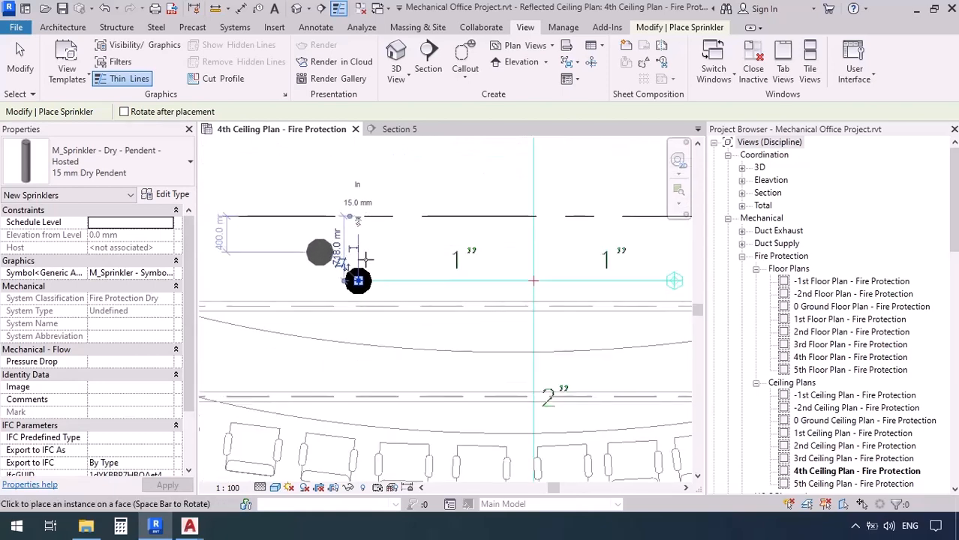
pyautogui.moveTo(532, 285); pyautogui.dragTo(401, 262, button='middle')
pyautogui.scroll(4, 574, 261)
pyautogui.scroll(2, 574, 261)
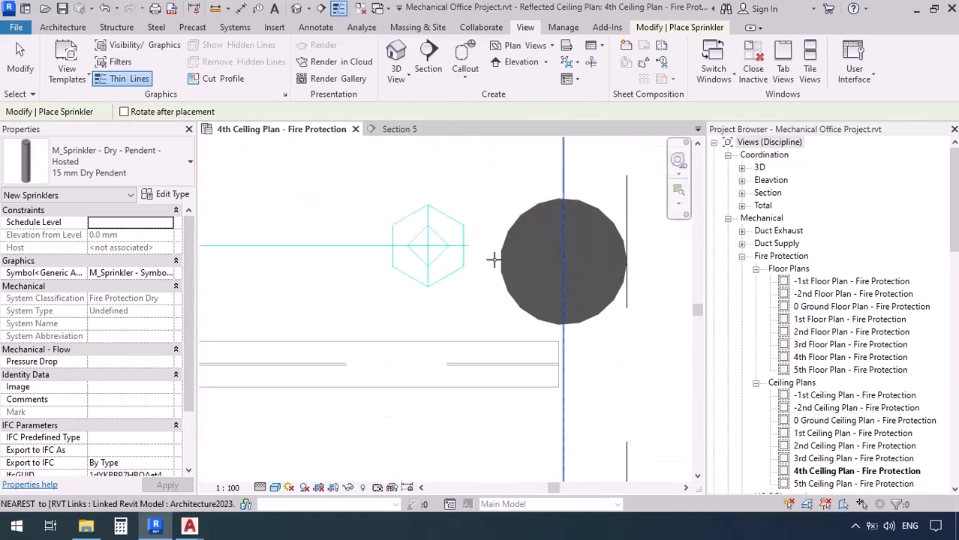
pyautogui.scroll(-5, 526, 218)
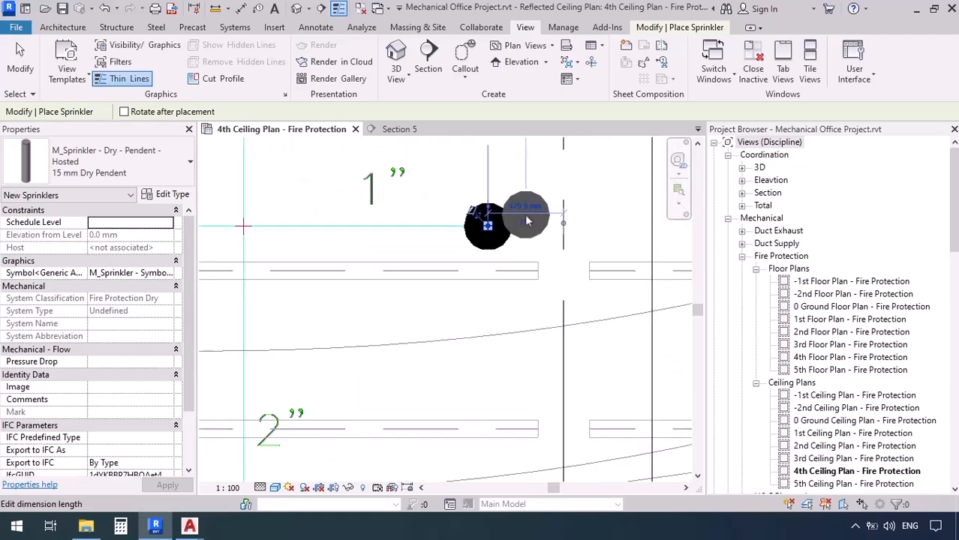
# Place two hosted sprinklers on the bottom CAD row, on either side of the conference hall's room label.
pyautogui.scroll(5, 515, 373)
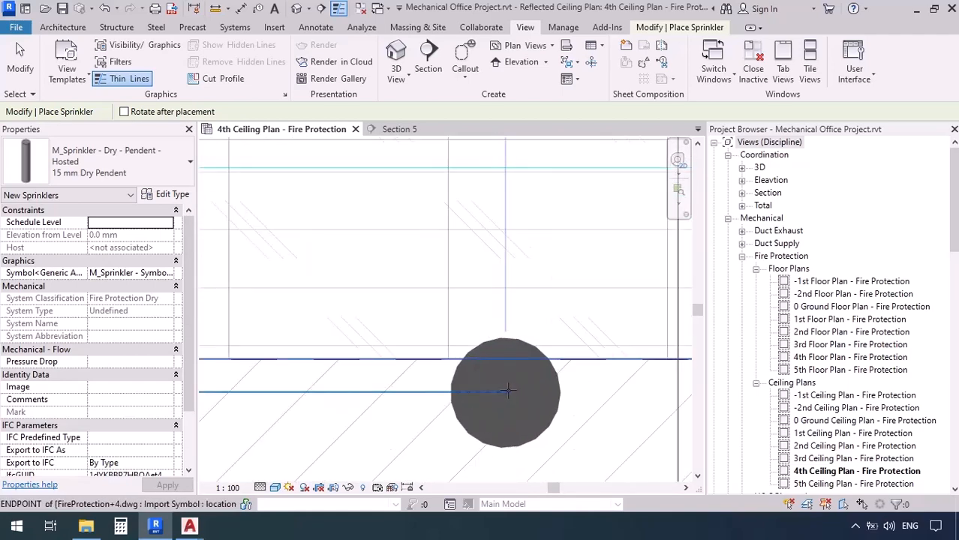
pyautogui.scroll(-4, 592, 301)
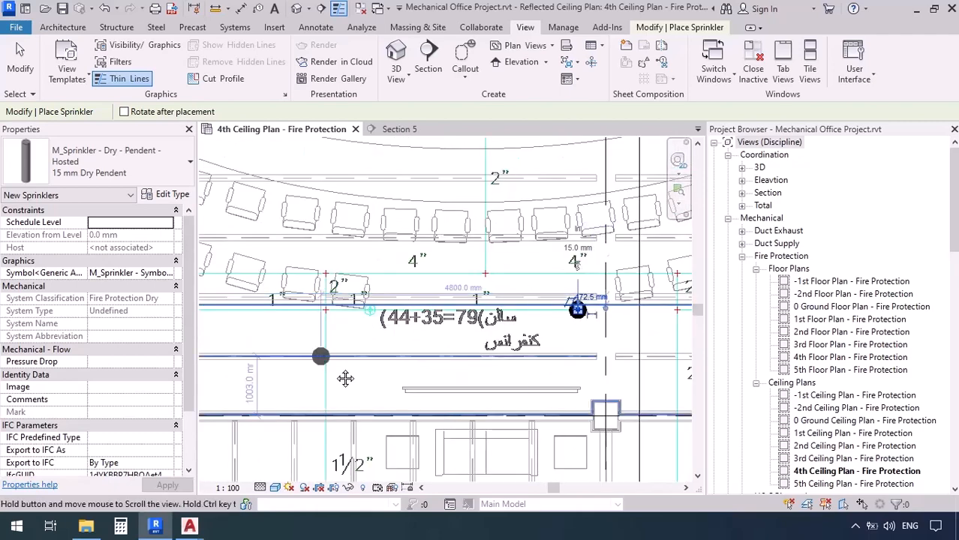
pyautogui.scroll(5, 374, 331)
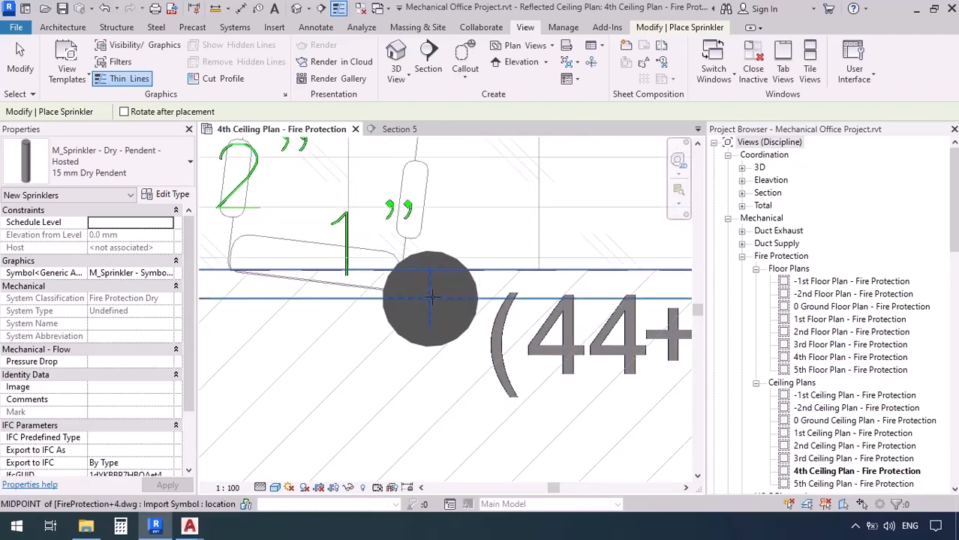
pyautogui.scroll(-5, 481, 324)
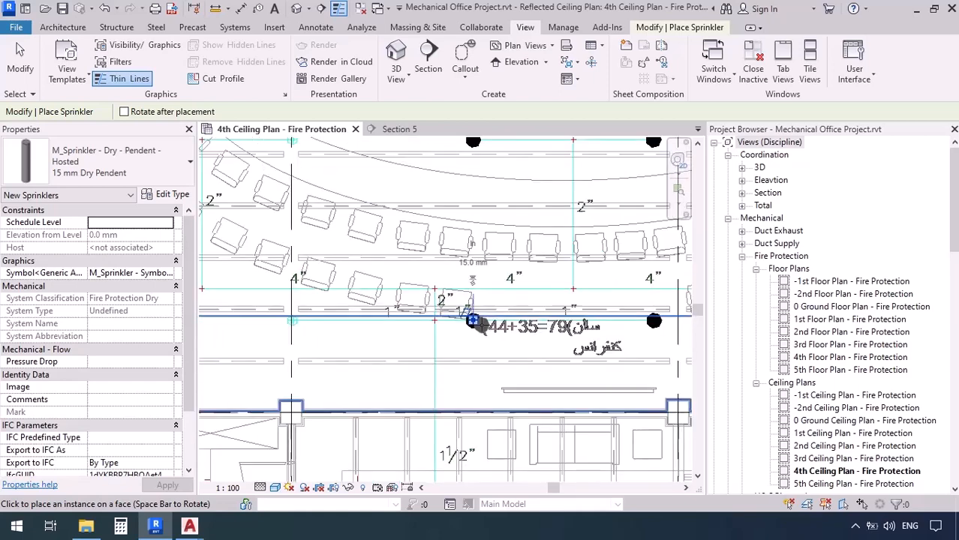
# Extend the bottom sprinkler row westward with one sprinkler at the vertical grid line and one near the hall's west wall.
pyautogui.scroll(5, 382, 328)
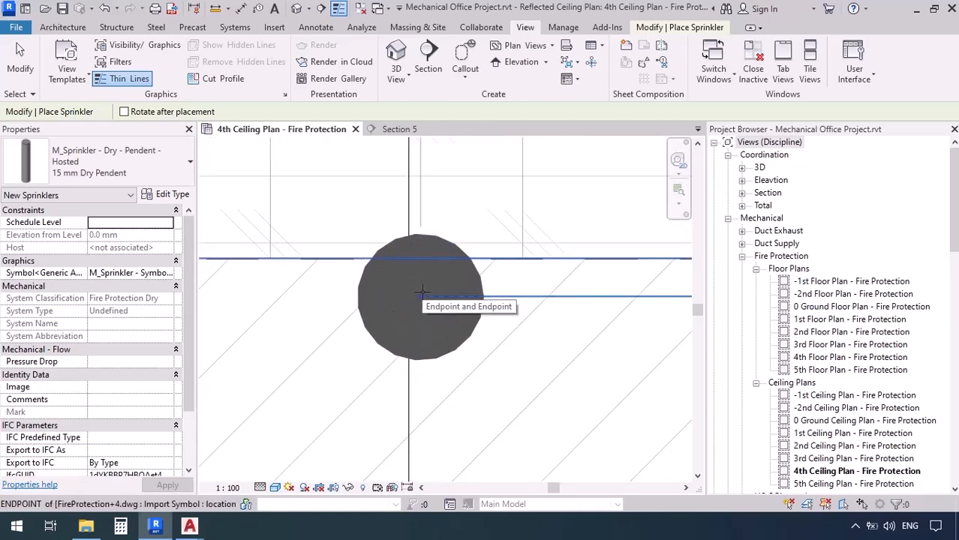
pyautogui.click(422, 291)
pyautogui.scroll(-5, 524, 332)
pyautogui.moveTo(343, 387); pyautogui.dragTo(494, 396, button='middle')
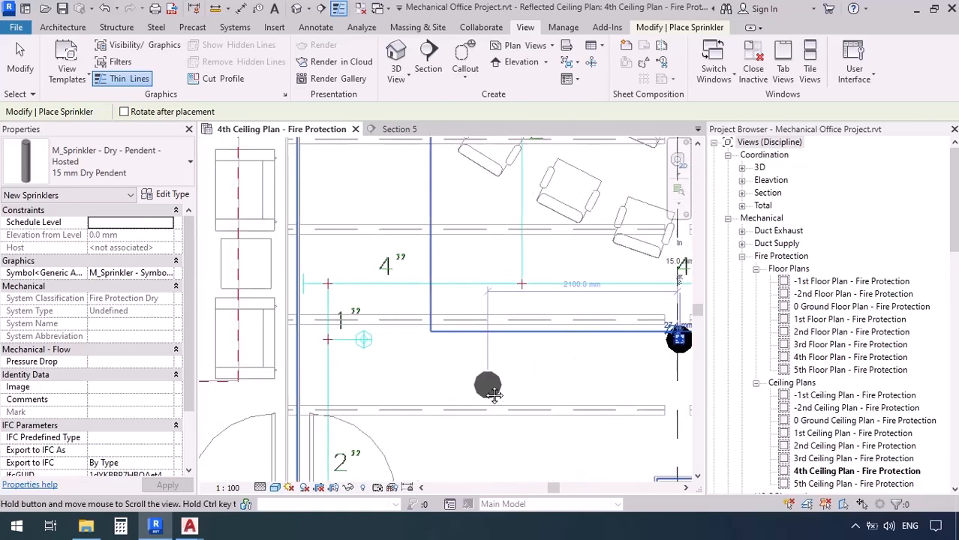
pyautogui.scroll(5, 364, 341)
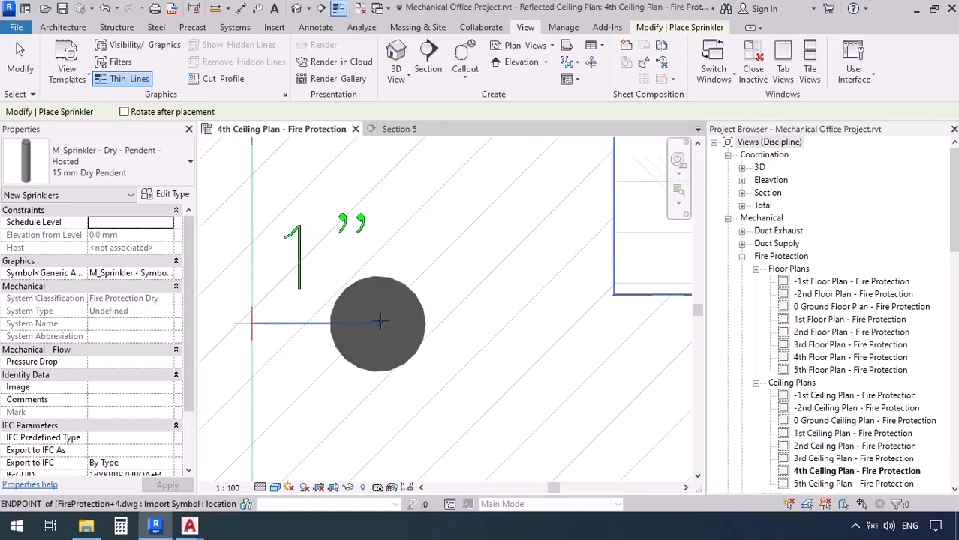
pyautogui.scroll(-6, 339, 383)
# Place the two western sprinklers of the row just below grid 4 at their CAD symbols.
pyautogui.moveTo(432, 263); pyautogui.dragTo(389, 356, button='middle')
pyautogui.scroll(6, 459, 281)
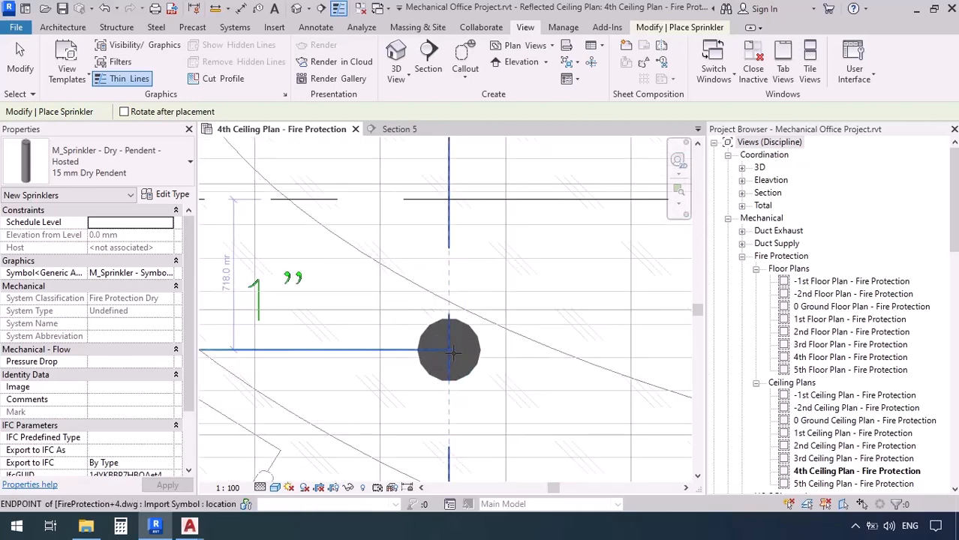
pyautogui.scroll(2, 453, 347)
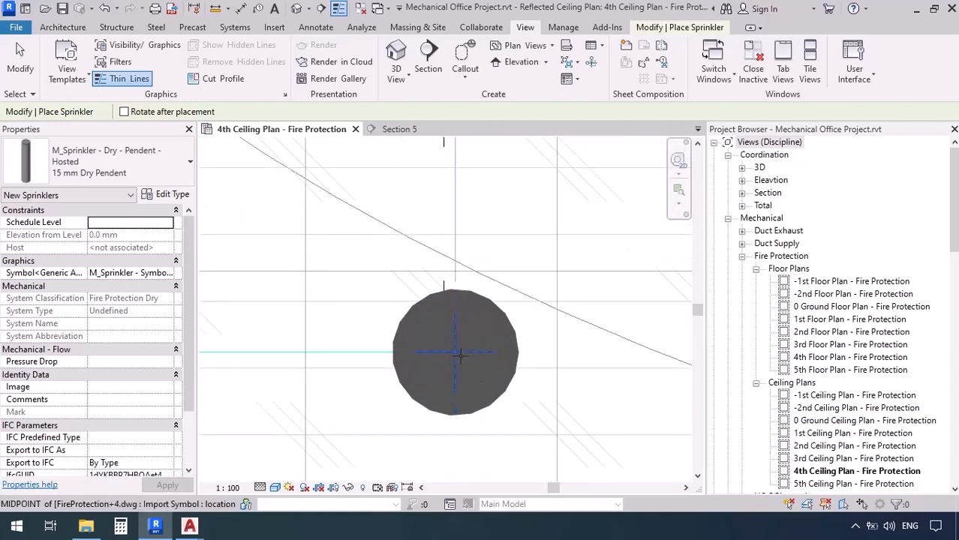
pyautogui.click(461, 356)
pyautogui.scroll(-5, 540, 352)
pyautogui.moveTo(294, 376); pyautogui.dragTo(361, 379, button='middle')
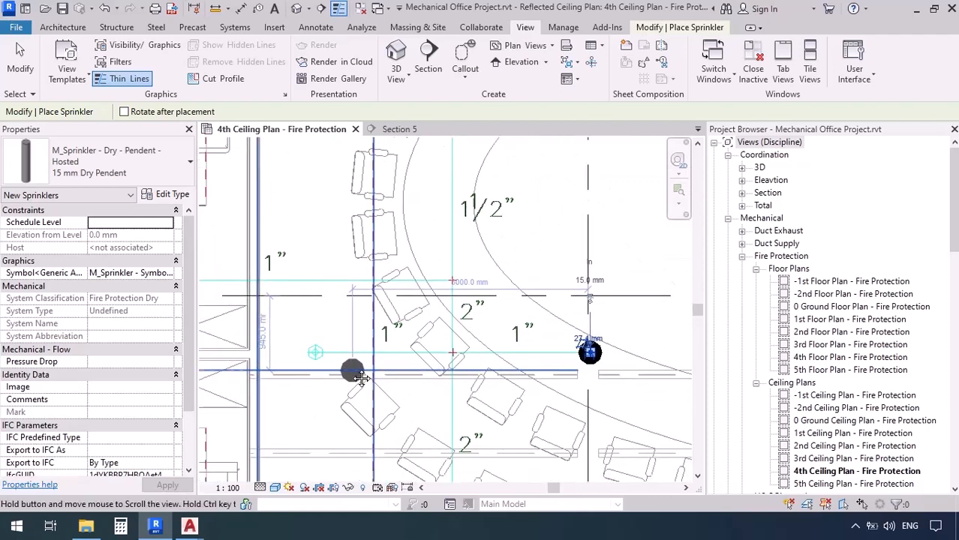
pyautogui.scroll(8, 361, 379)
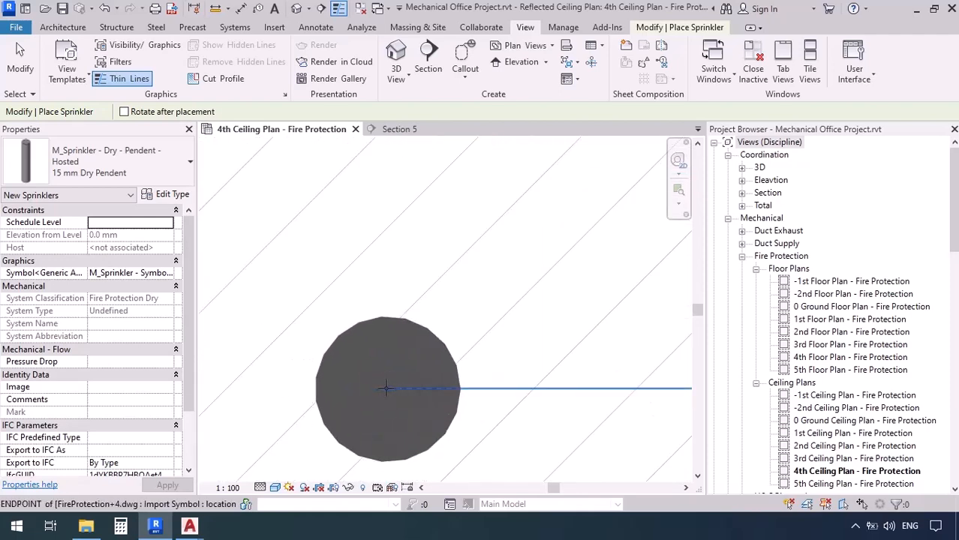
pyautogui.click(387, 388)
pyautogui.scroll(-5, 386, 388)
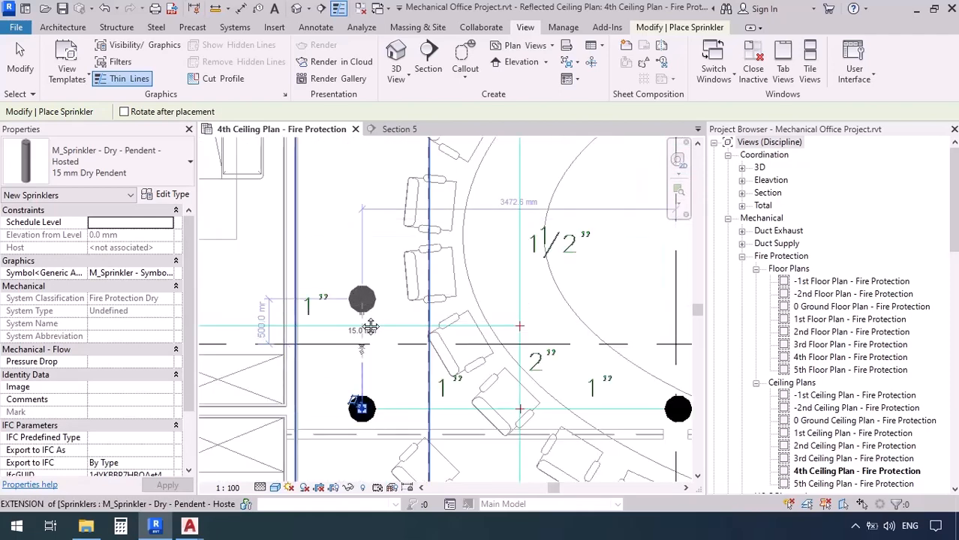
# Place the remaining western sprinklers at the CAD locations between grids 3 and 4 and in the row just above grid 3.
pyautogui.scroll(7, 364, 259)
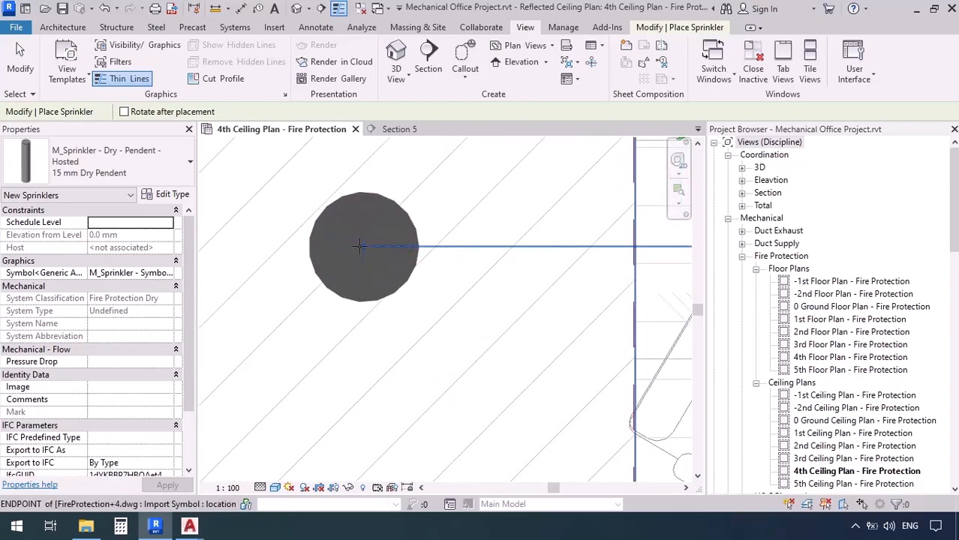
pyautogui.click(360, 246)
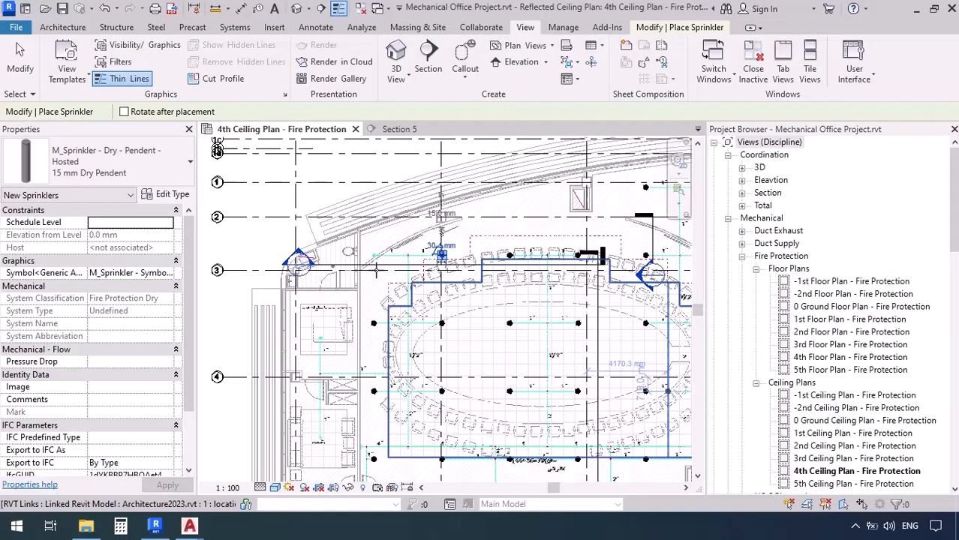
pyautogui.scroll(5, 372, 258)
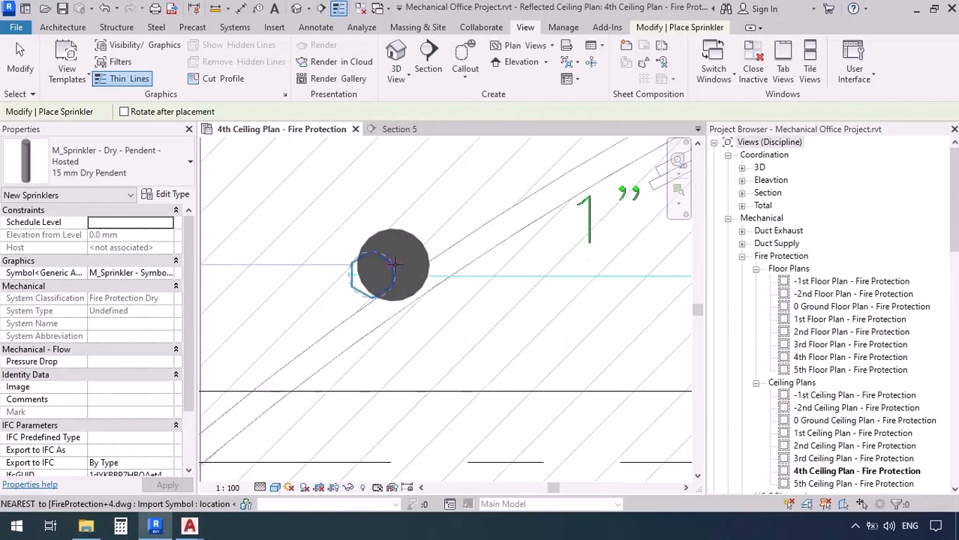
pyautogui.scroll(-5, 424, 251)
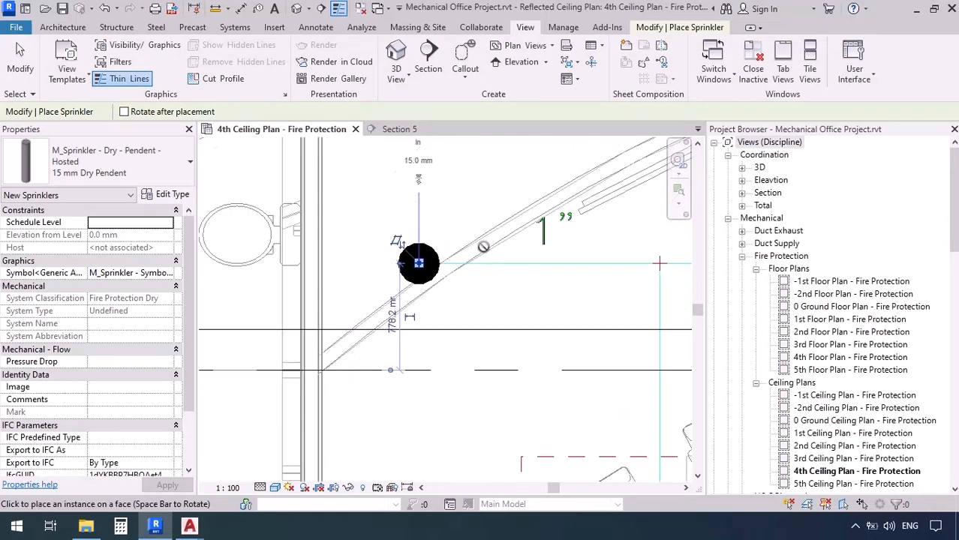
# Place one hosted sprinkler at the CAD location in each of the two small rooms west of the conference hall.
pyautogui.moveTo(356, 335); pyautogui.dragTo(353, 292, button='middle')
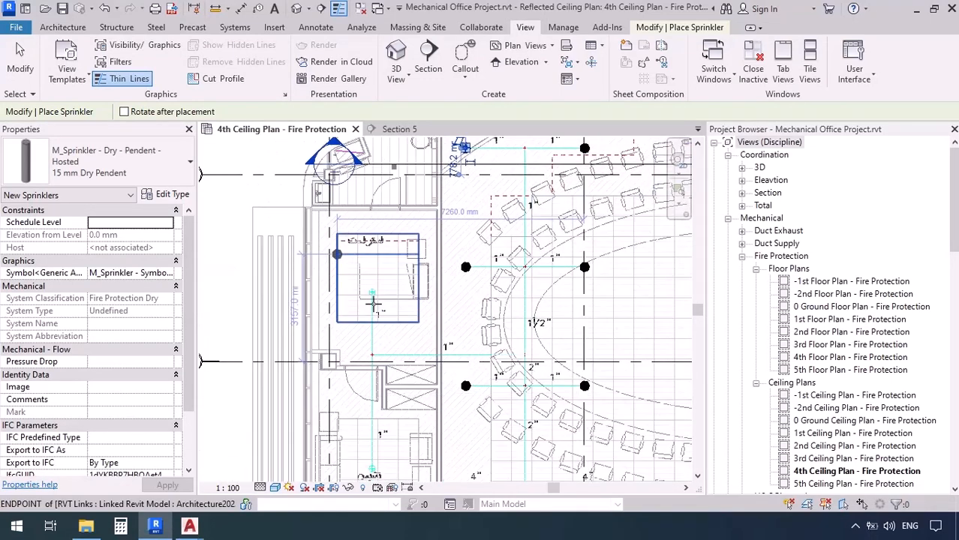
pyautogui.scroll(8, 358, 233)
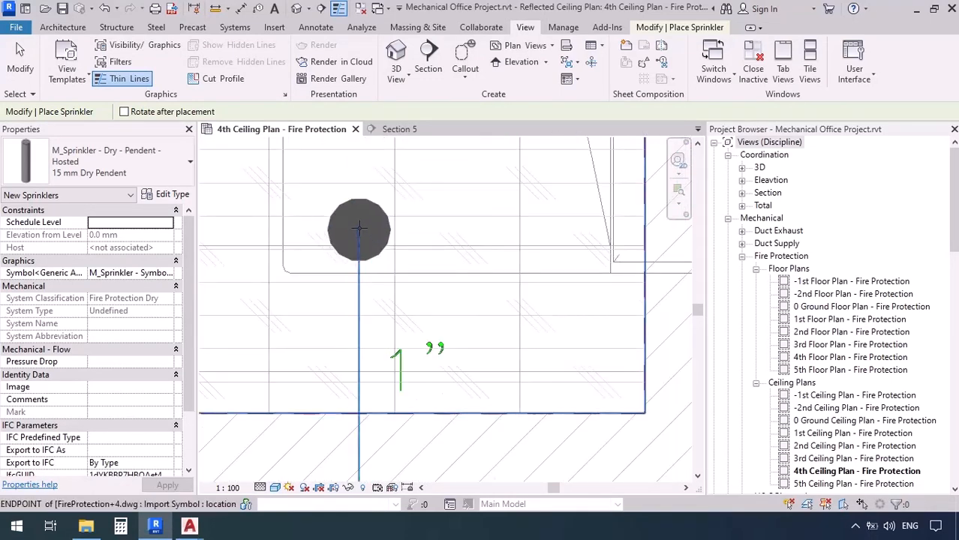
pyautogui.scroll(-6, 431, 207)
pyautogui.moveTo(397, 209); pyautogui.dragTo(400, 193, button='middle')
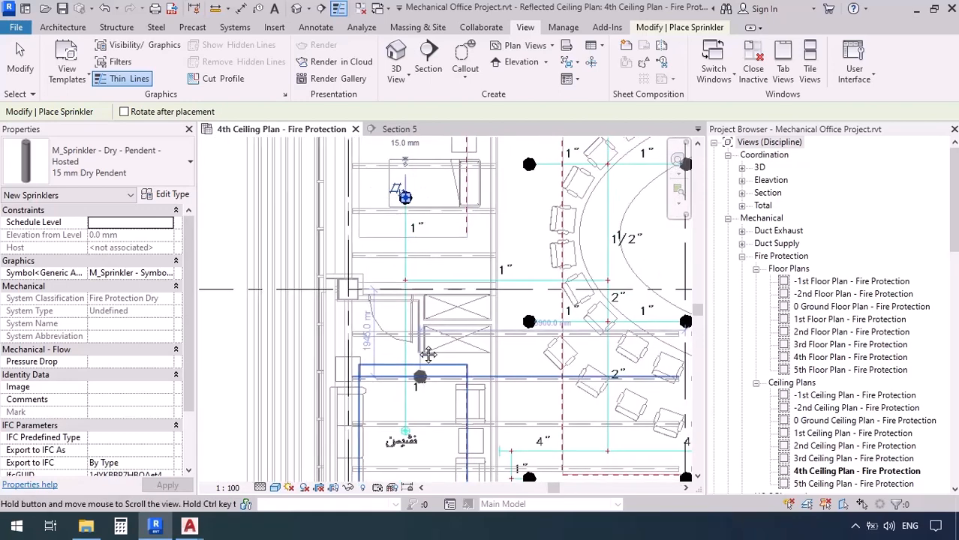
pyautogui.scroll(7, 394, 374)
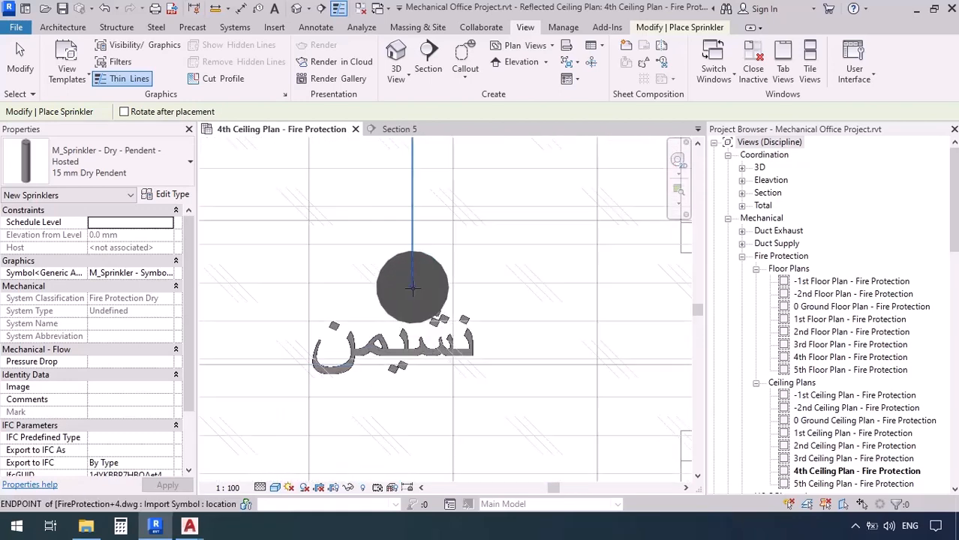
pyautogui.click(412, 286)
# Place one hosted sprinkler at the CAD location in the sitting room and one above the meeting table south of grid 5.
pyautogui.scroll(-8, 377, 231)
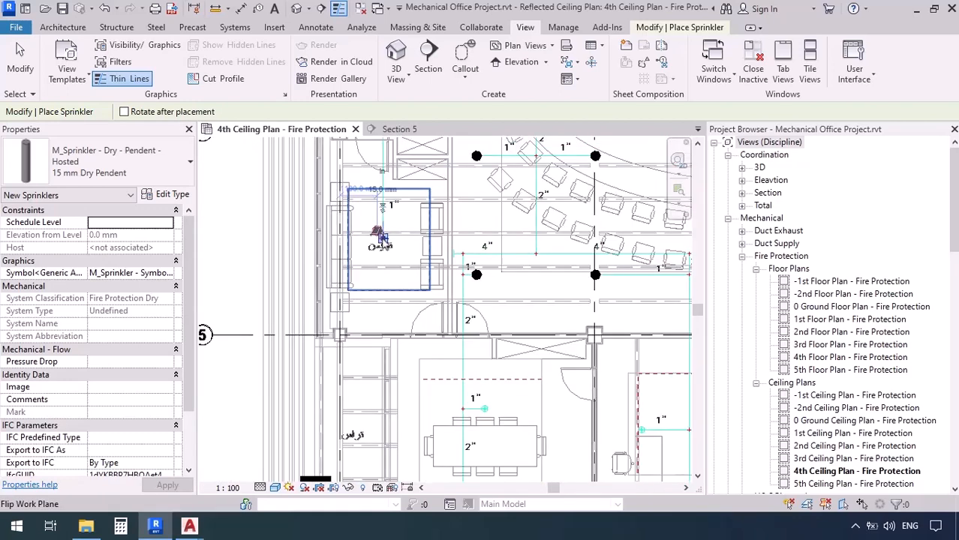
pyautogui.moveTo(479, 397); pyautogui.dragTo(418, 357, button='middle')
pyautogui.scroll(8, 420, 357)
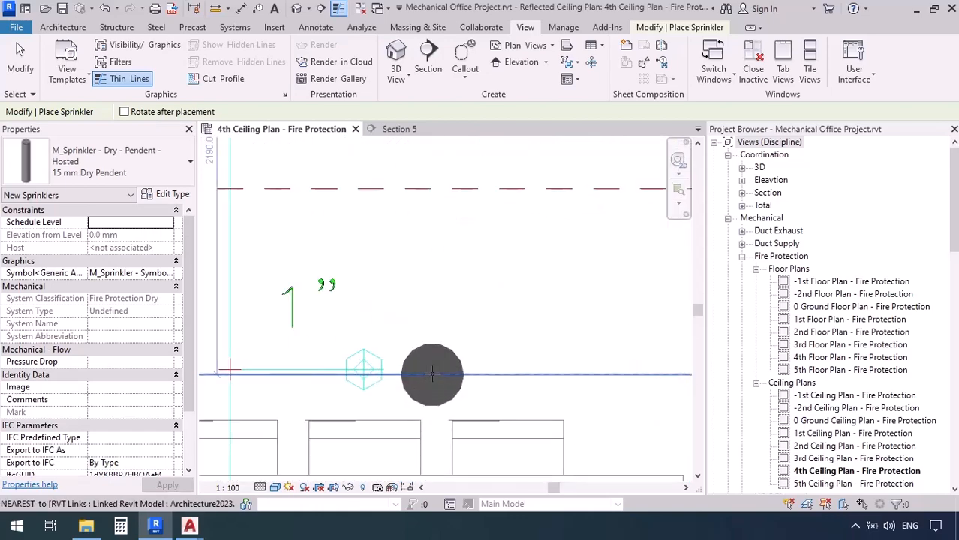
pyautogui.scroll(-8, 394, 270)
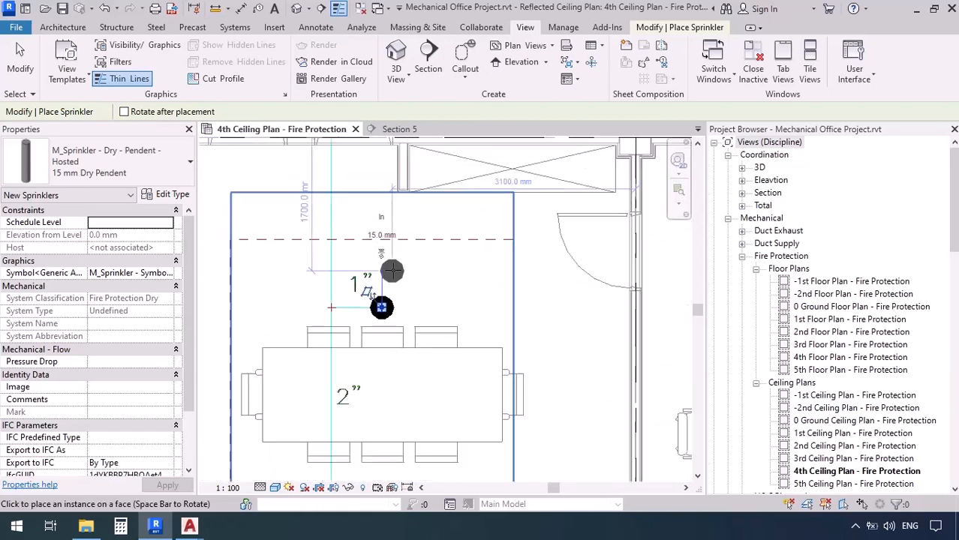
# Place the two sprinklers of the northern row in the managing director's office at their CAD symbols.
pyautogui.moveTo(387, 274); pyautogui.dragTo(435, 274, button='middle')
pyautogui.scroll(8, 448, 362)
pyautogui.scroll(3, 448, 362)
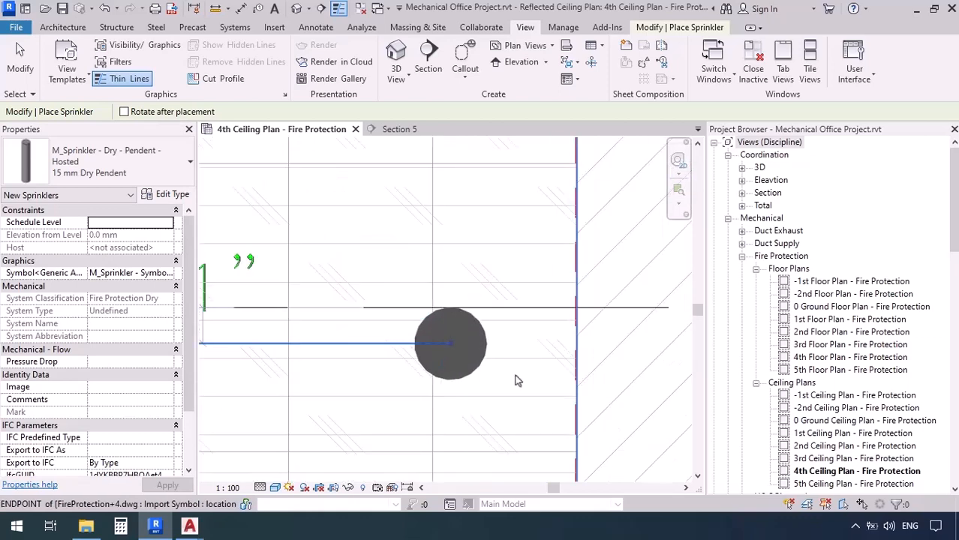
pyautogui.scroll(-5, 515, 381)
pyautogui.scroll(6, 372, 374)
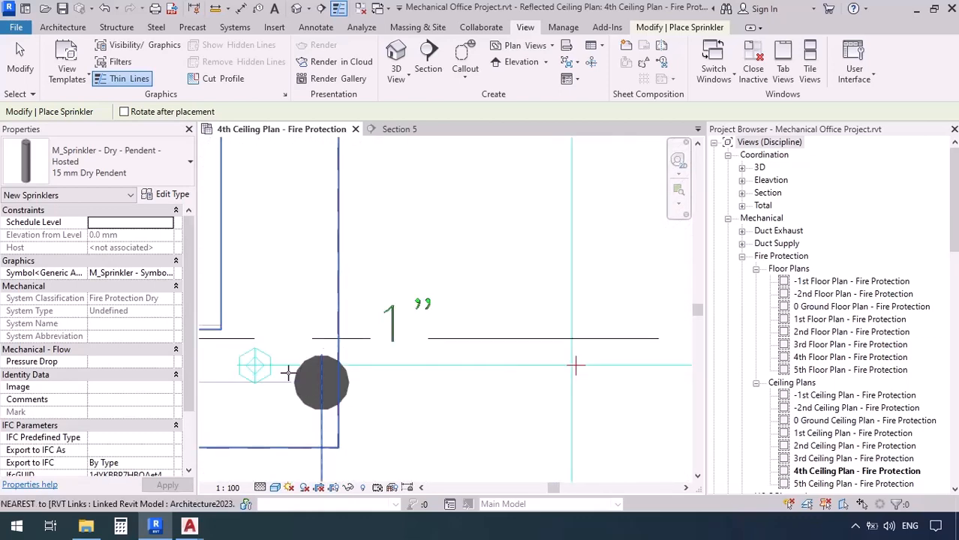
pyautogui.scroll(3, 289, 373)
pyautogui.moveTo(251, 374); pyautogui.dragTo(478, 359, button='middle')
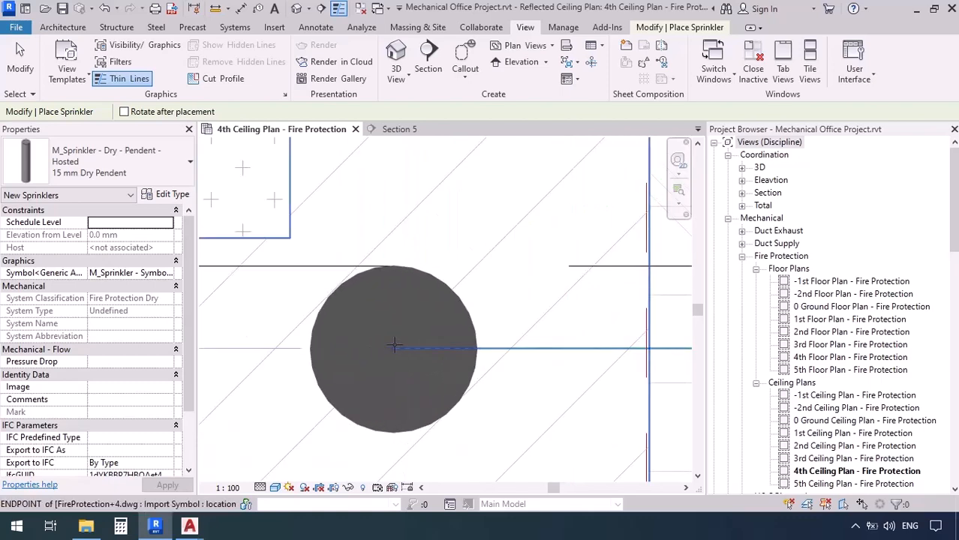
pyautogui.scroll(-6, 408, 272)
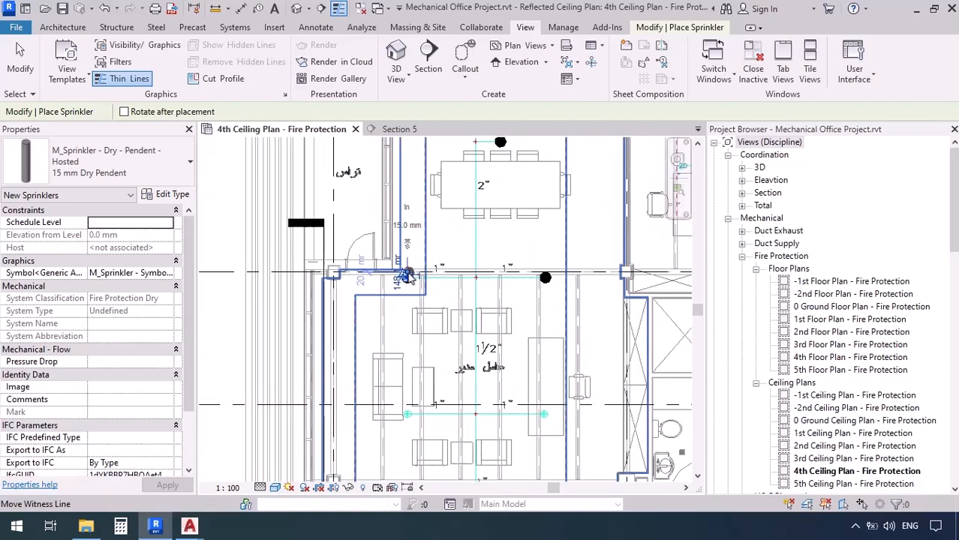
# Place the west and east sprinklers of the middle row in the managing director's office at the CAD locations.
pyautogui.scroll(6, 411, 319)
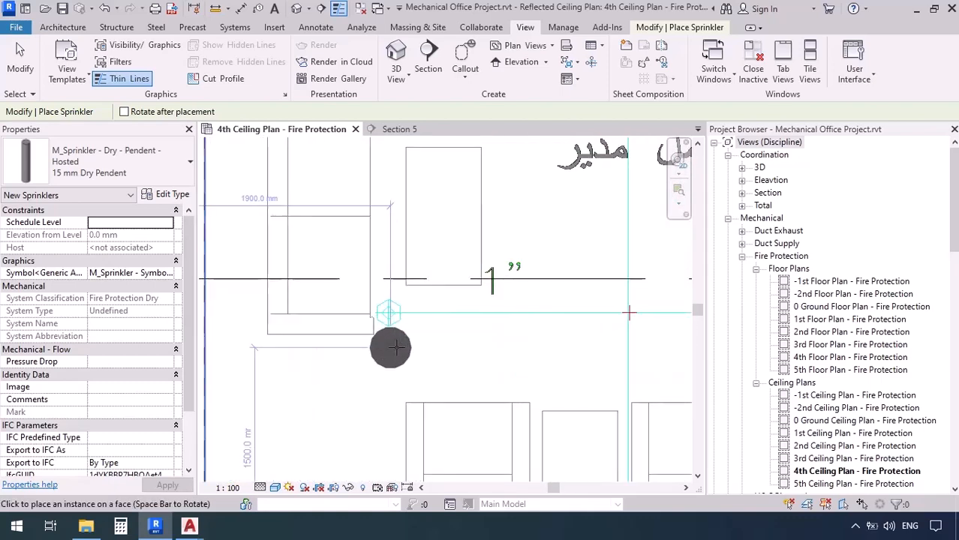
pyautogui.click(389, 320)
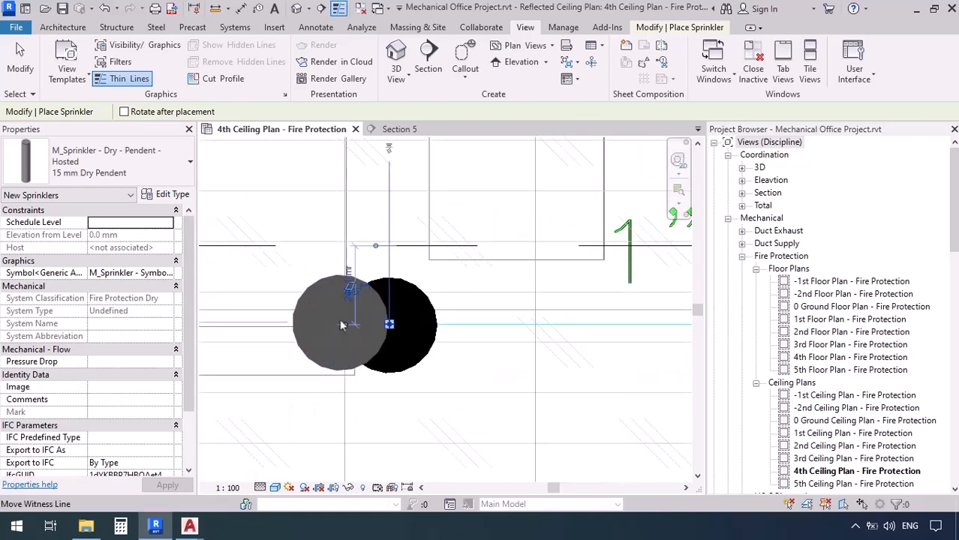
pyautogui.scroll(-5, 343, 321)
pyautogui.scroll(6, 499, 338)
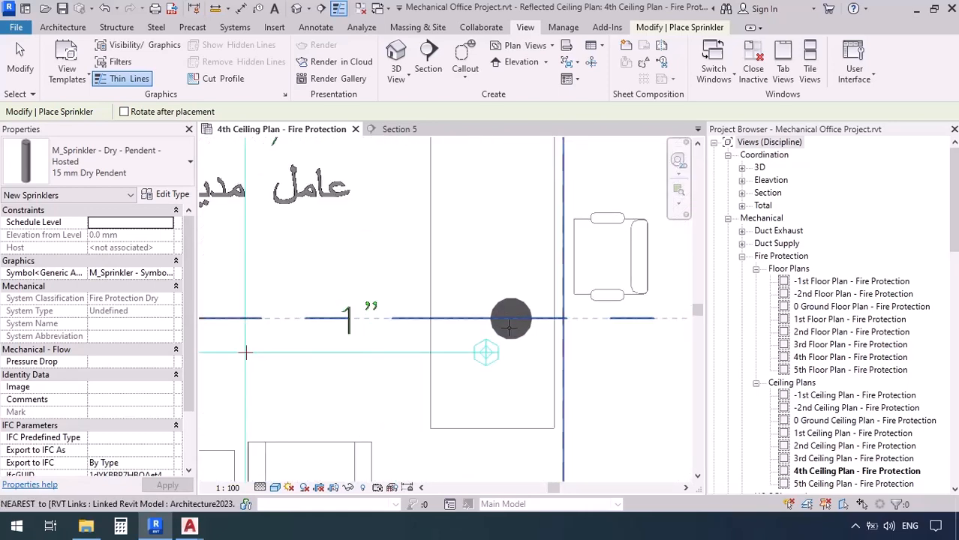
pyautogui.scroll(-6, 459, 248)
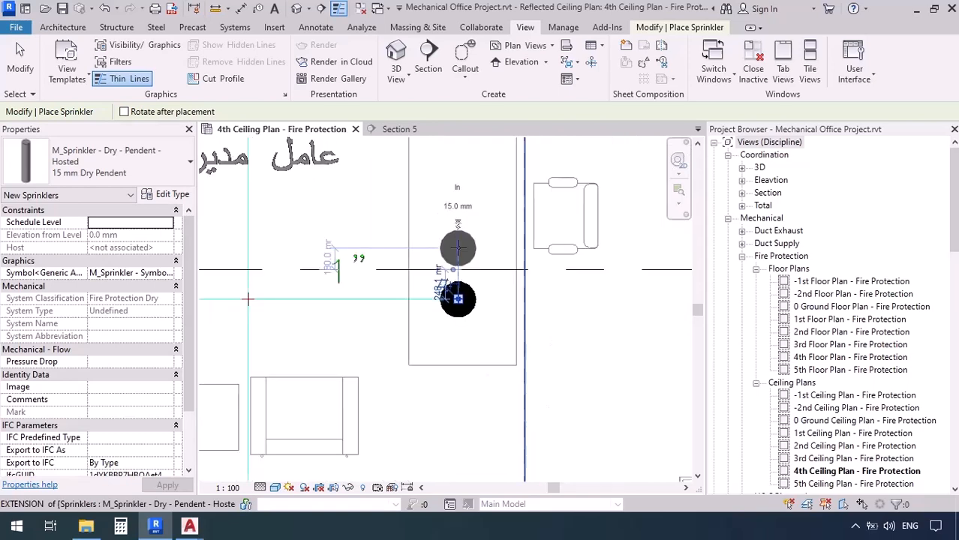
# Place the two sprinklers of the southern row in the managing director's office at the CAD locations.
pyautogui.moveTo(440, 353); pyautogui.dragTo(452, 274, button='middle')
pyautogui.scroll(5, 450, 354)
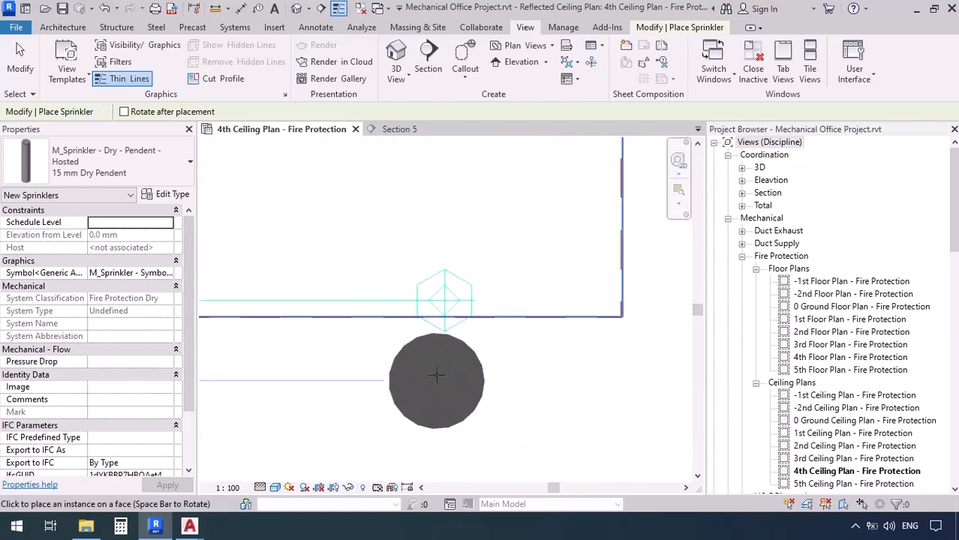
pyautogui.scroll(-5, 488, 276)
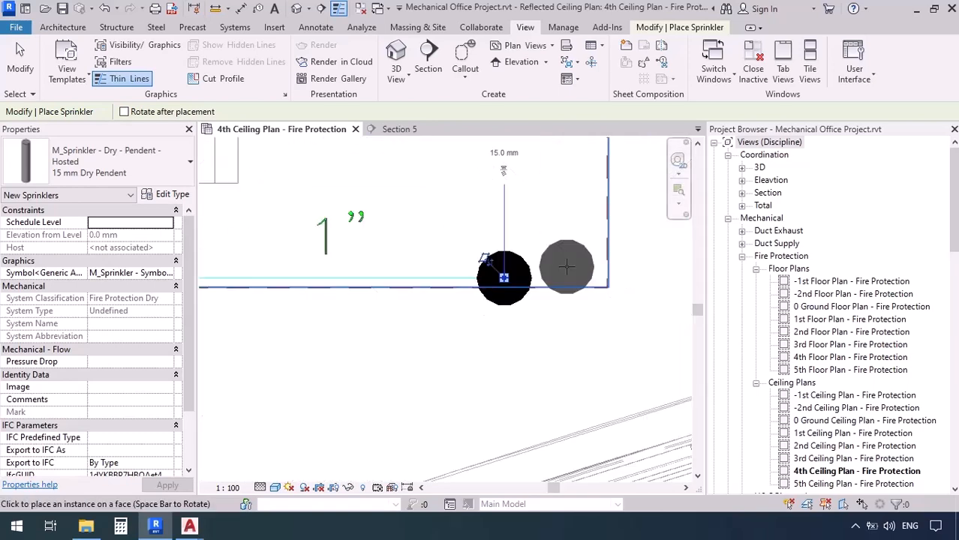
pyautogui.scroll(5, 445, 273)
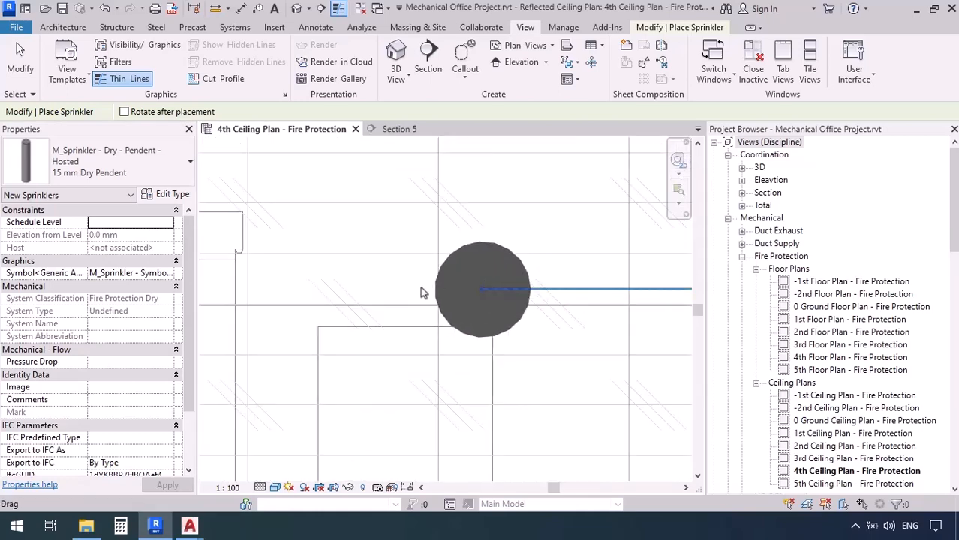
pyautogui.scroll(-10, 421, 293)
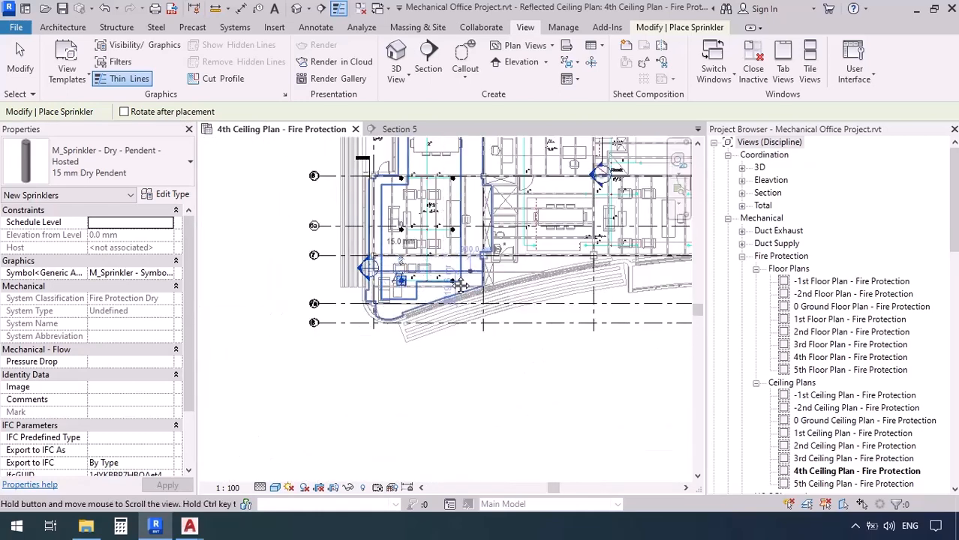
# Place the three western sprinklers of the southern row in the complex manager's office, from the meeting table to the seating area.
pyautogui.scroll(10, 460, 284)
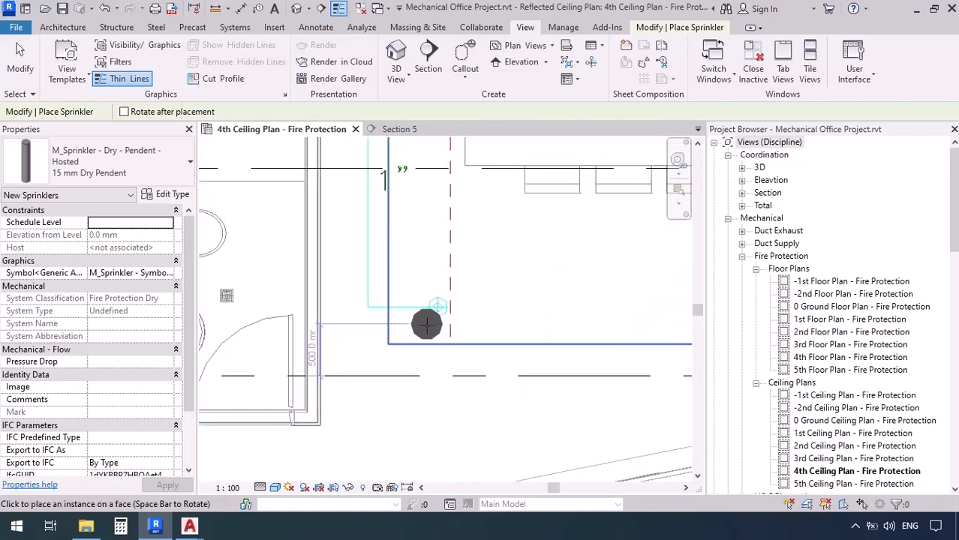
pyautogui.scroll(3, 426, 324)
pyautogui.click(452, 286)
pyautogui.scroll(-9, 369, 310)
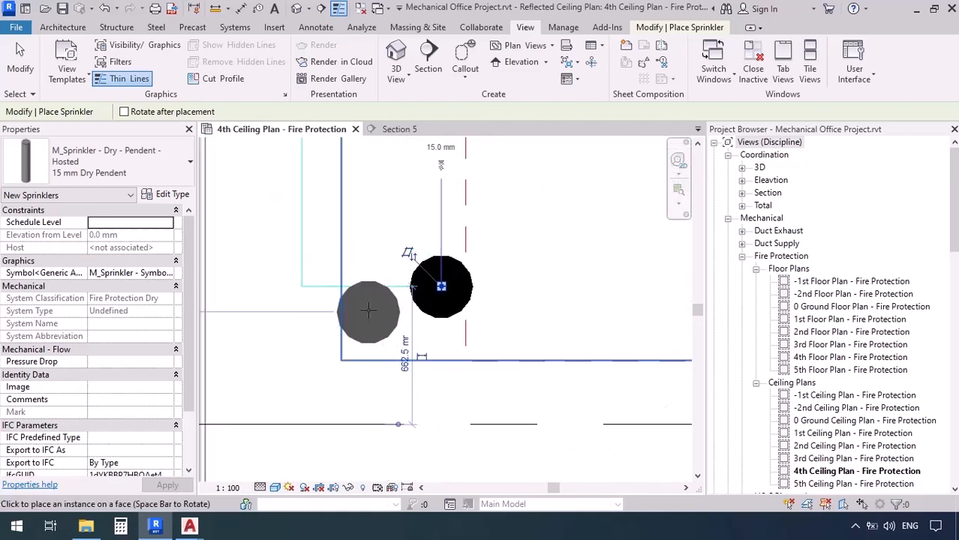
pyautogui.scroll(6, 581, 305)
pyautogui.scroll(3, 519, 308)
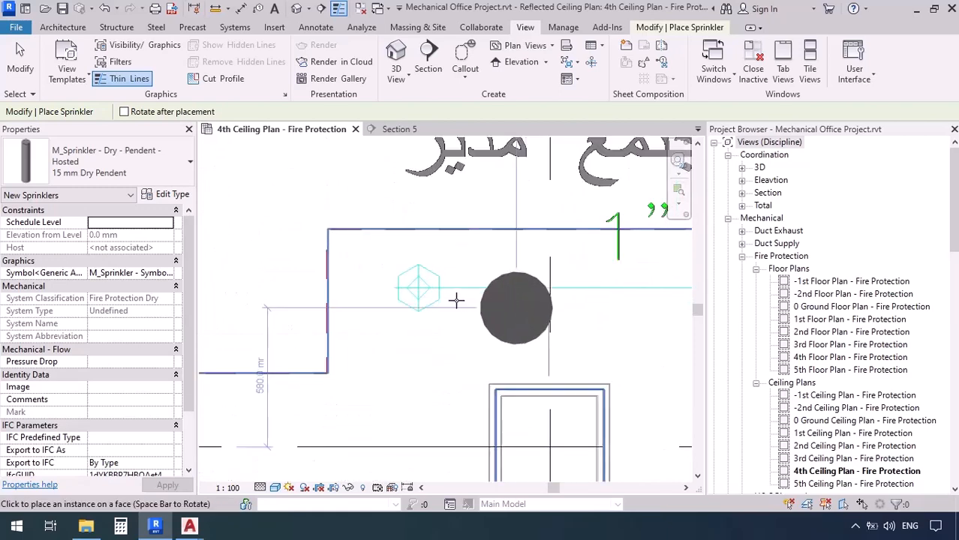
pyautogui.scroll(-4, 369, 313)
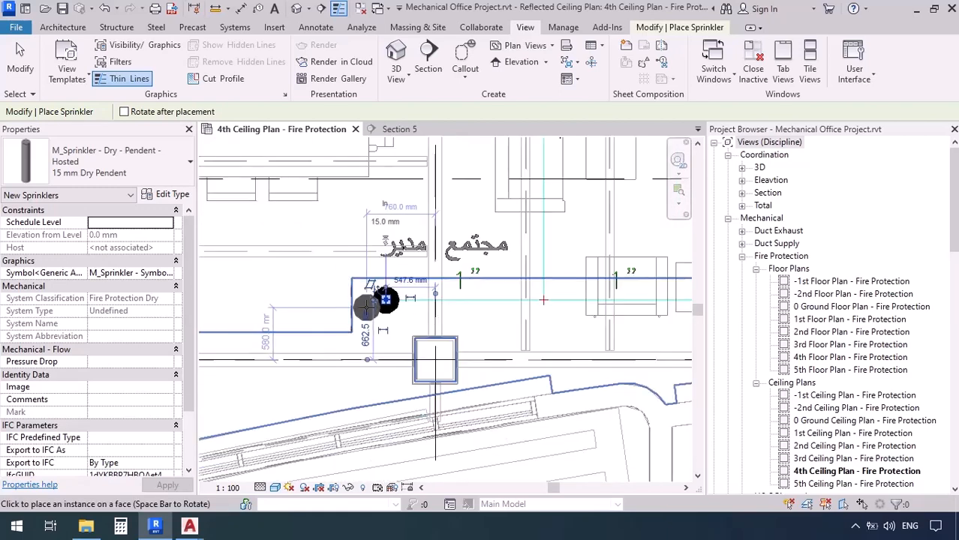
pyautogui.moveTo(568, 310); pyautogui.dragTo(430, 311, button='middle')
pyautogui.scroll(3, 546, 306)
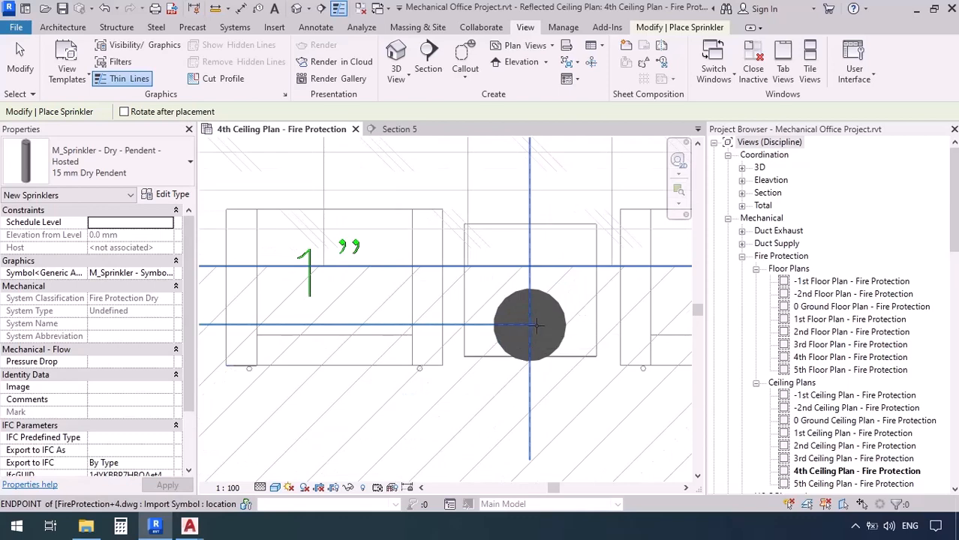
pyautogui.scroll(-4, 524, 361)
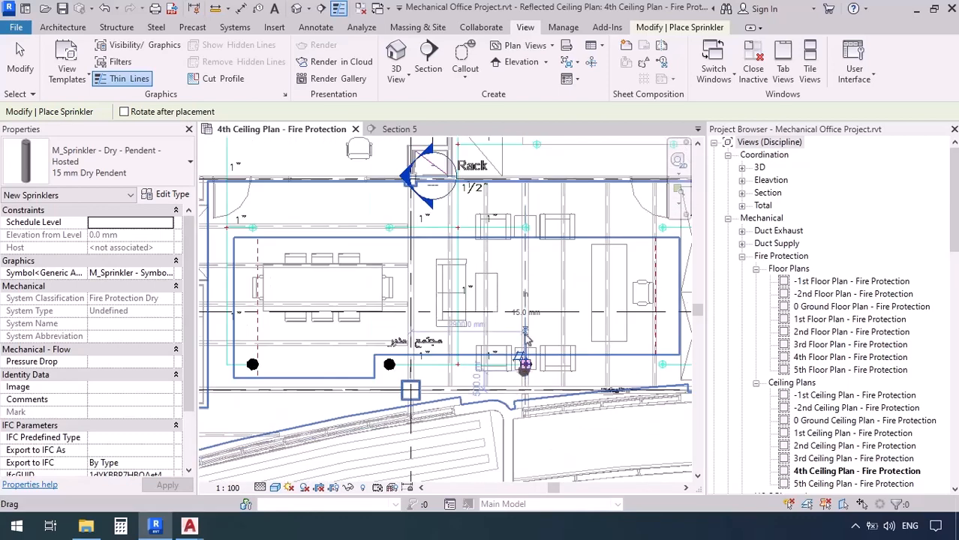
# Place the three western sprinklers of the northern row in the complex manager's office at their CAD symbols, working from east to west.
pyautogui.scroll(4, 523, 221)
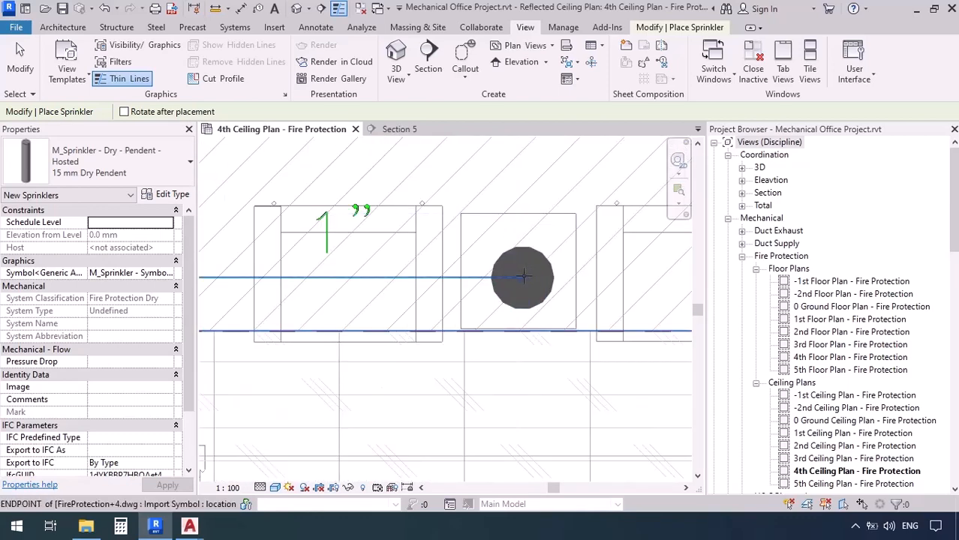
pyautogui.click(526, 275)
pyautogui.scroll(-5, 613, 302)
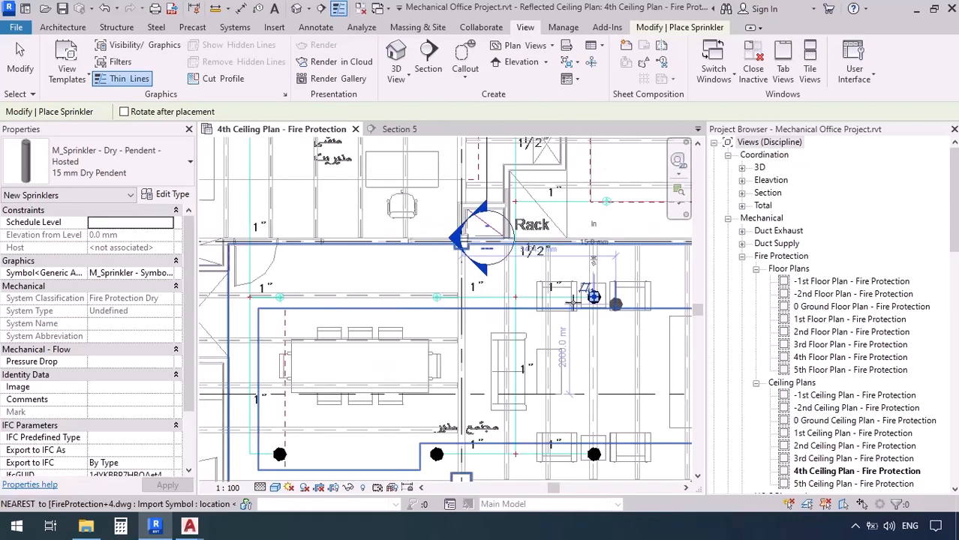
pyautogui.scroll(4, 486, 297)
pyautogui.scroll(2, 412, 293)
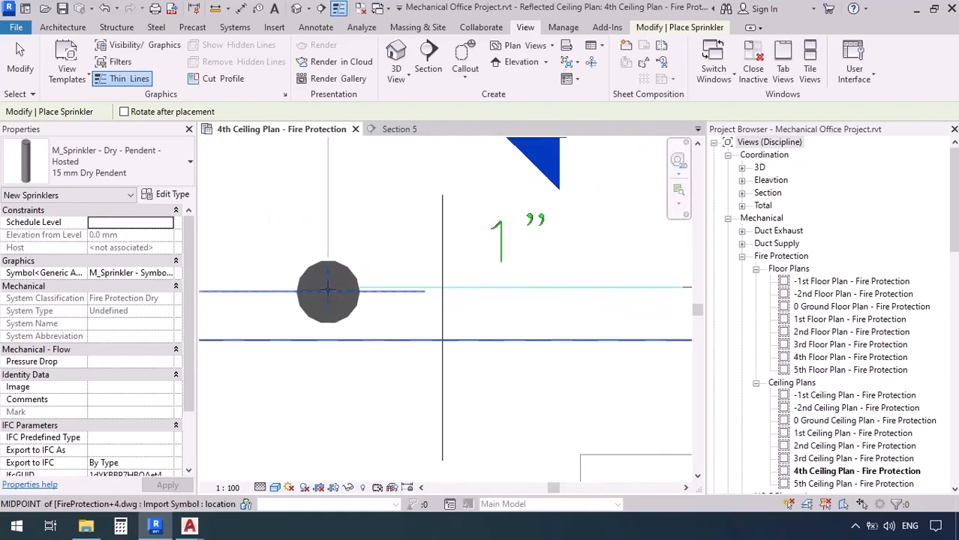
pyautogui.scroll(3, 325, 282)
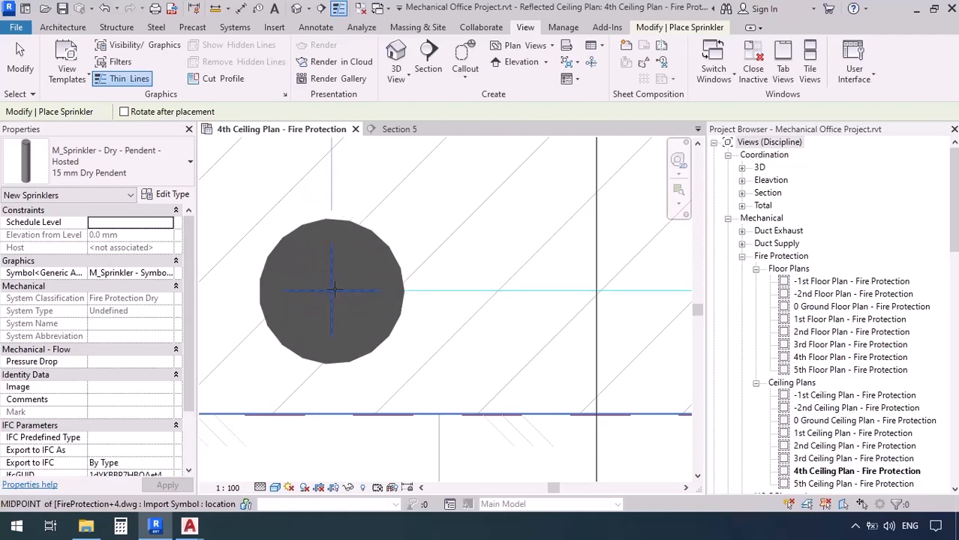
pyautogui.scroll(-5, 479, 298)
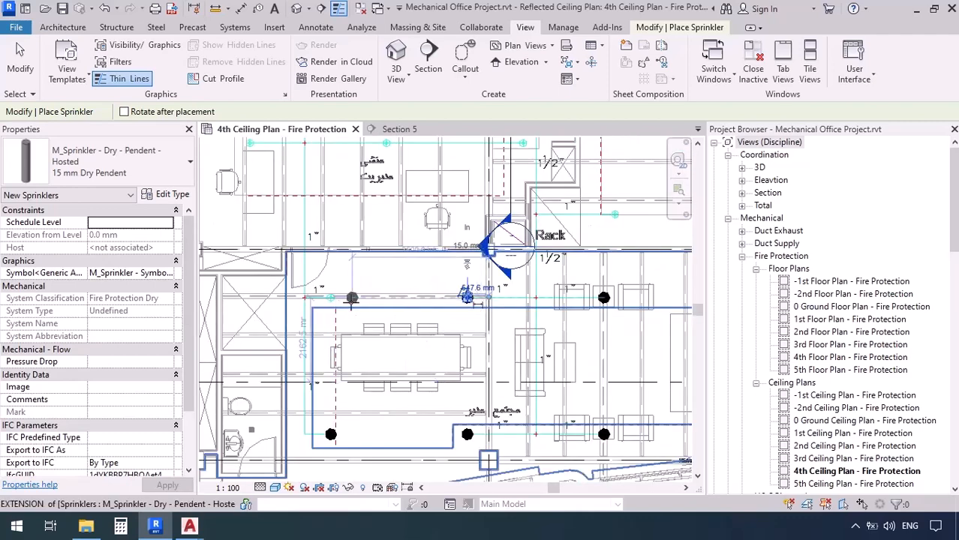
pyautogui.scroll(3, 370, 299)
pyautogui.scroll(5, 387, 328)
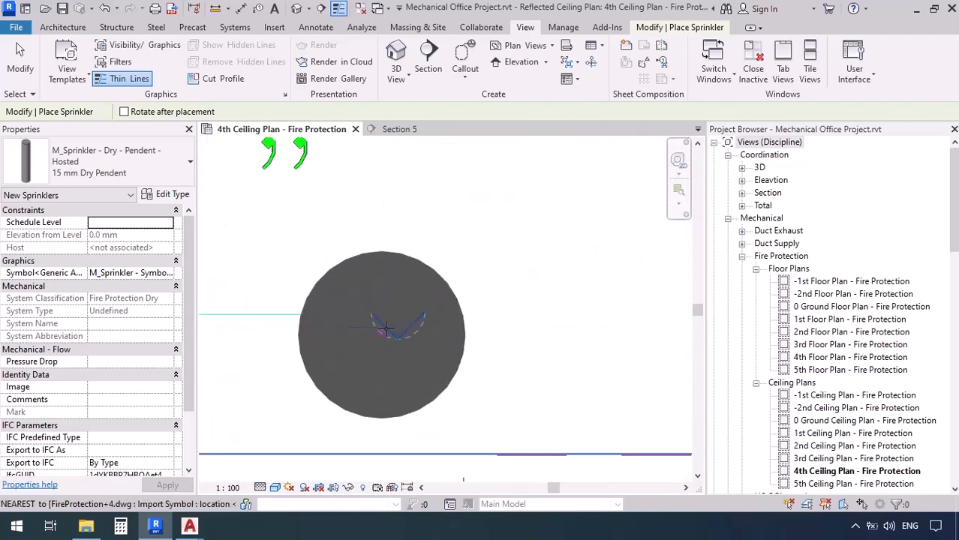
pyautogui.scroll(-6, 398, 311)
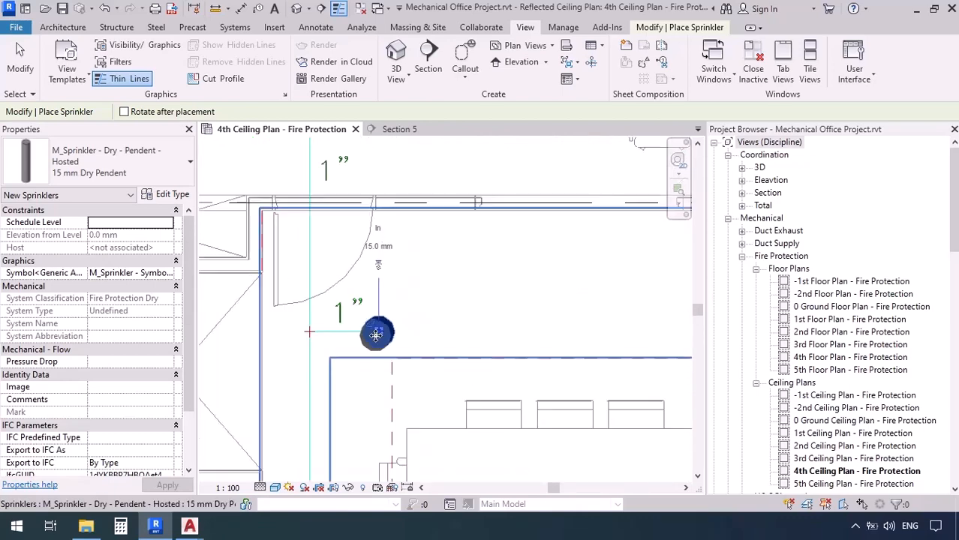
pyautogui.scroll(-2, 376, 334)
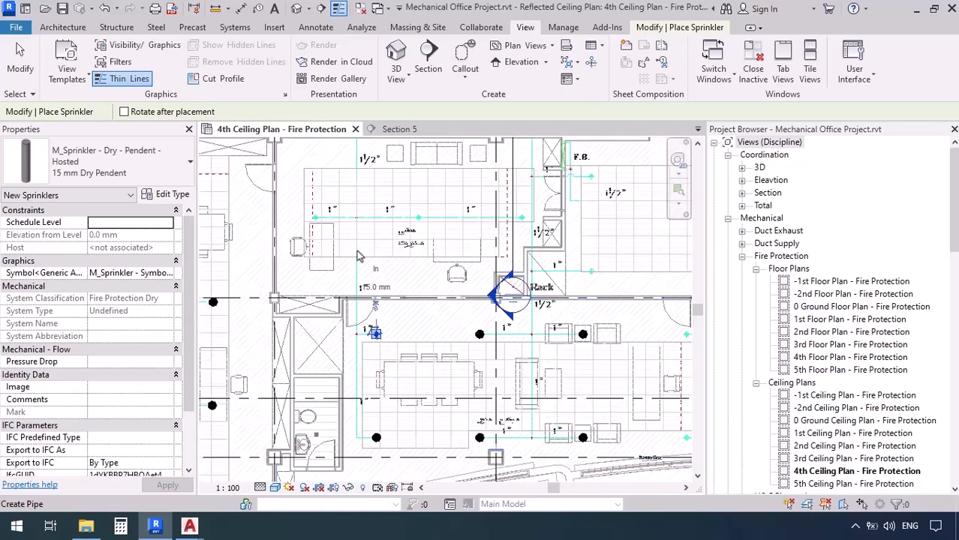
# Place the row of three sprinklers in the management secretary's room at the CAD locations, from west to east.
pyautogui.moveTo(365, 253); pyautogui.dragTo(400, 307, button='middle')
pyautogui.scroll(6, 400, 307)
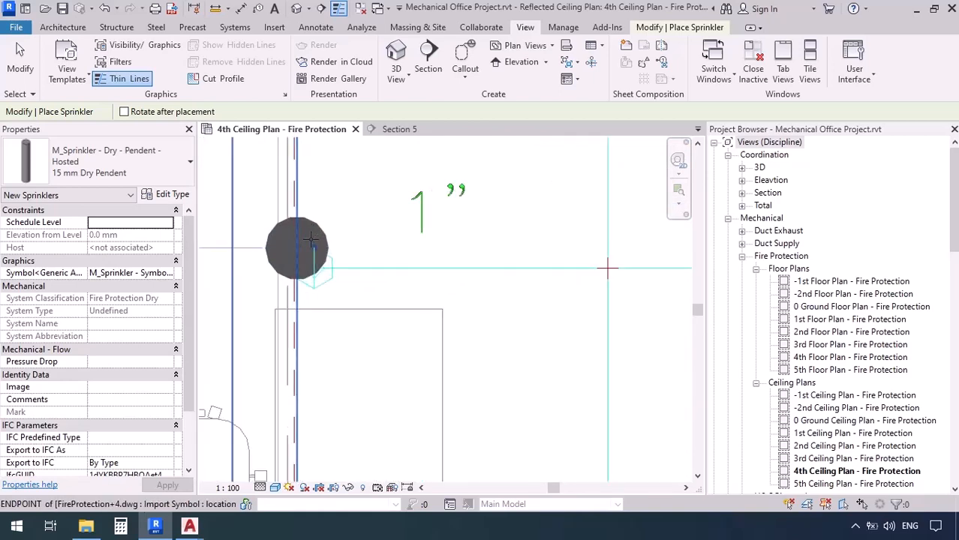
pyautogui.scroll(-5, 304, 272)
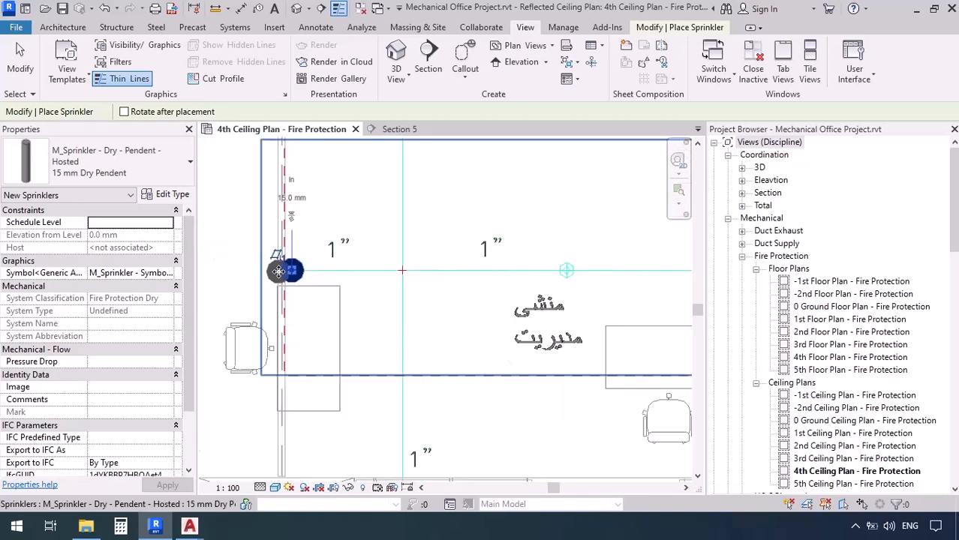
pyautogui.scroll(5, 466, 263)
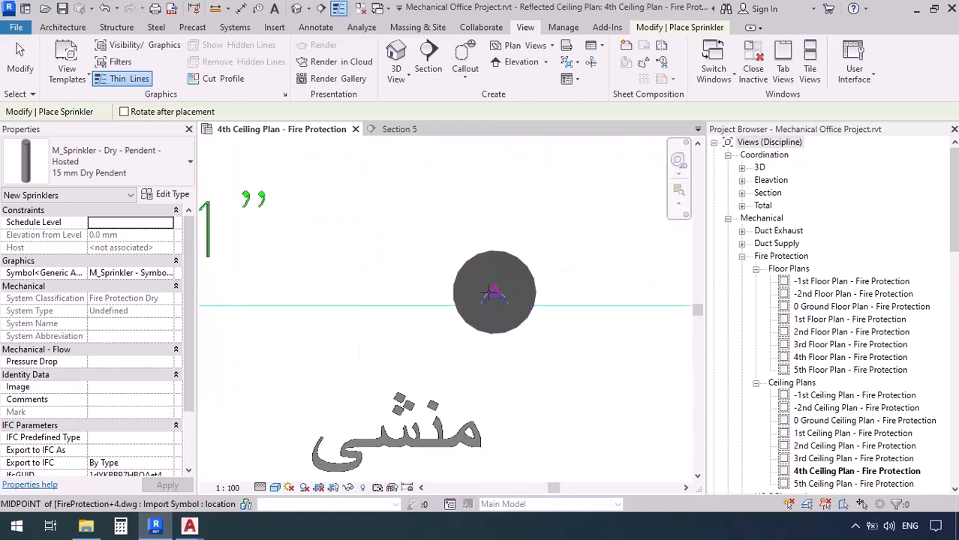
pyautogui.scroll(-4, 494, 304)
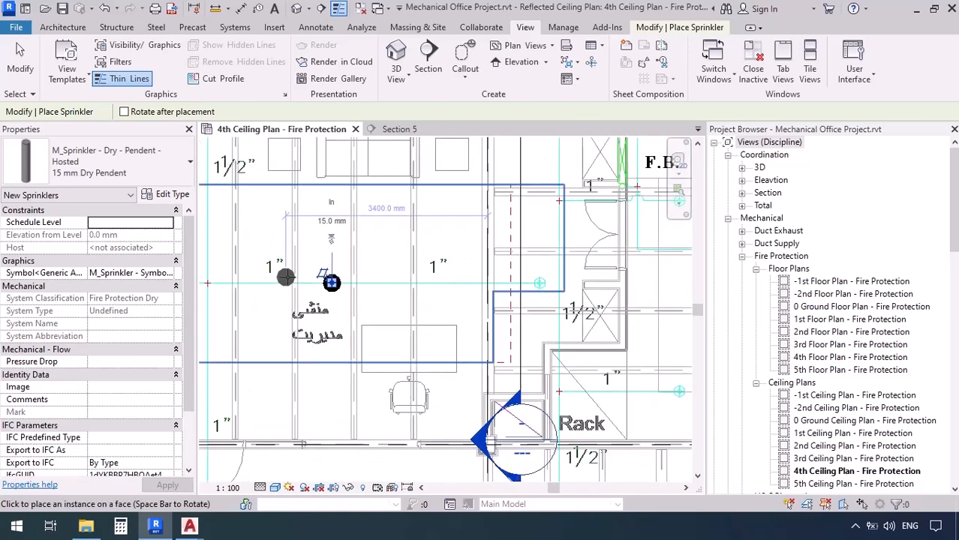
pyautogui.scroll(5, 511, 275)
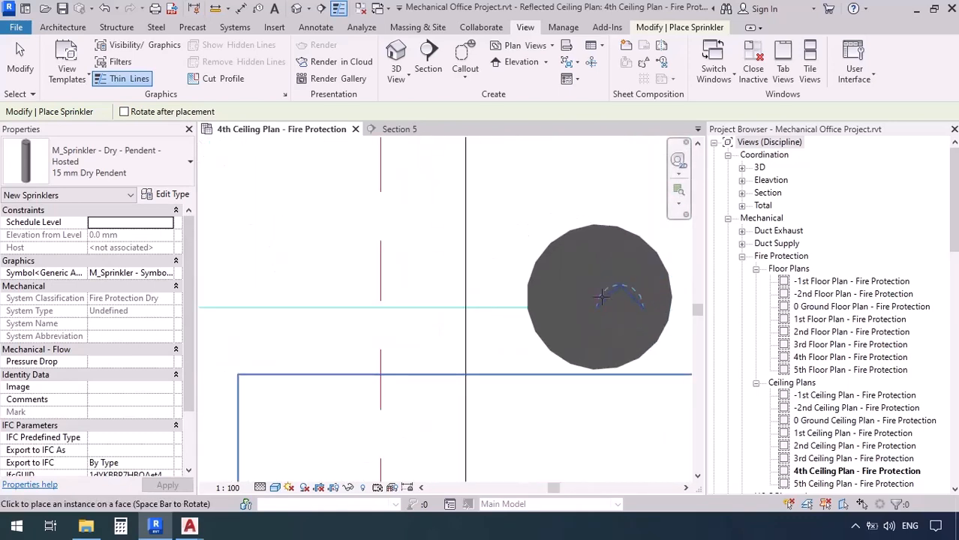
pyautogui.click(620, 307)
pyautogui.scroll(-5, 332, 289)
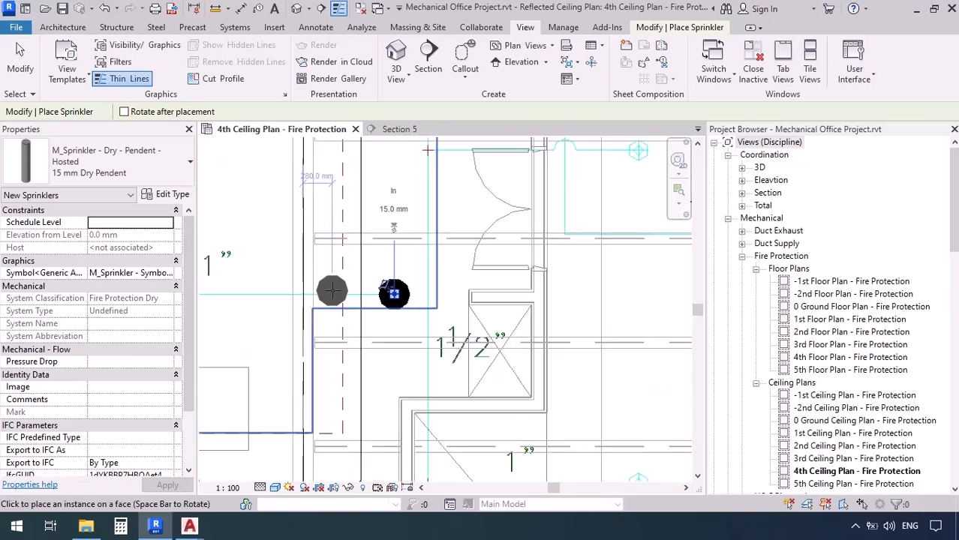
# Place the two sprinklers of the northern row in the ceiling east of the management secretary's room, from west to east.
pyautogui.moveTo(268, 245); pyautogui.dragTo(437, 274, button='middle')
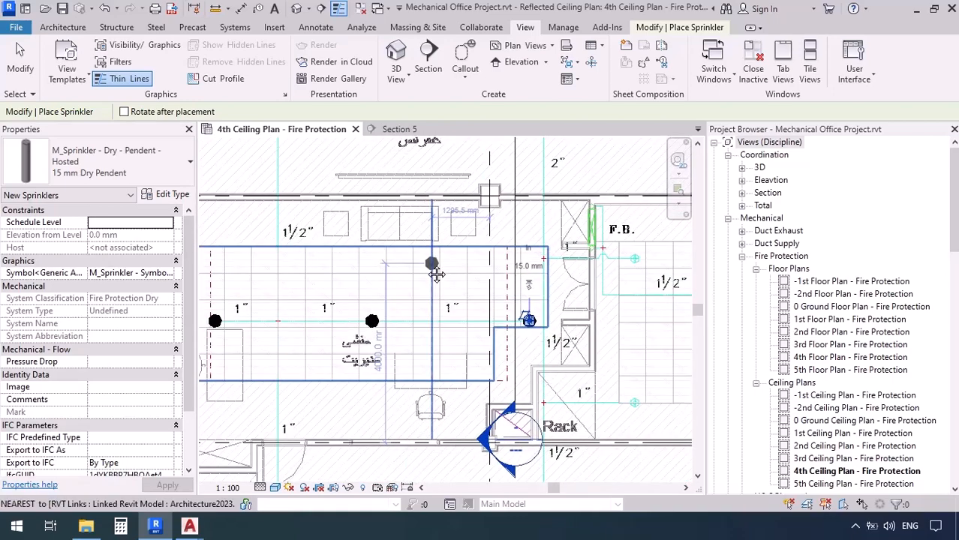
pyautogui.scroll(-5, 429, 264)
pyautogui.scroll(10, 458, 289)
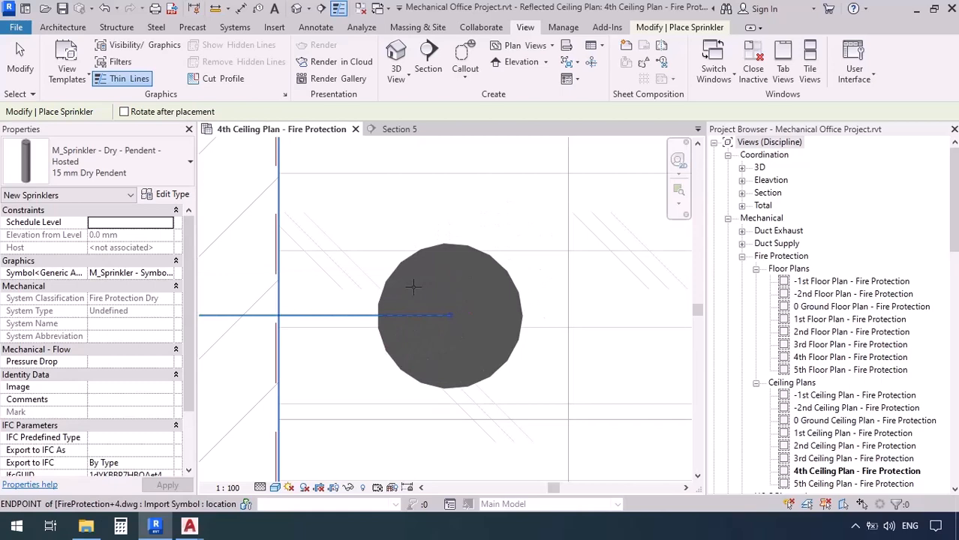
pyautogui.scroll(-8, 397, 255)
pyautogui.scroll(3, 576, 234)
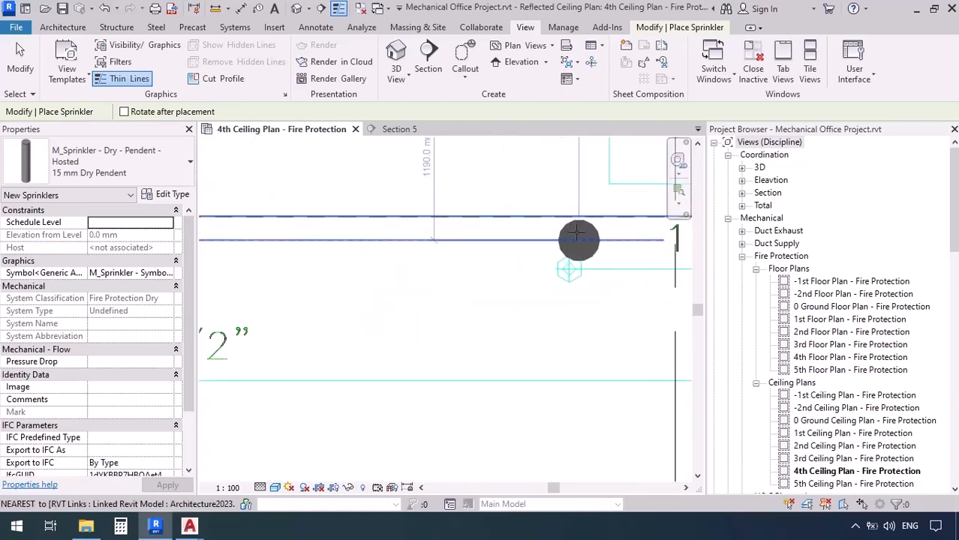
pyautogui.scroll(3, 577, 234)
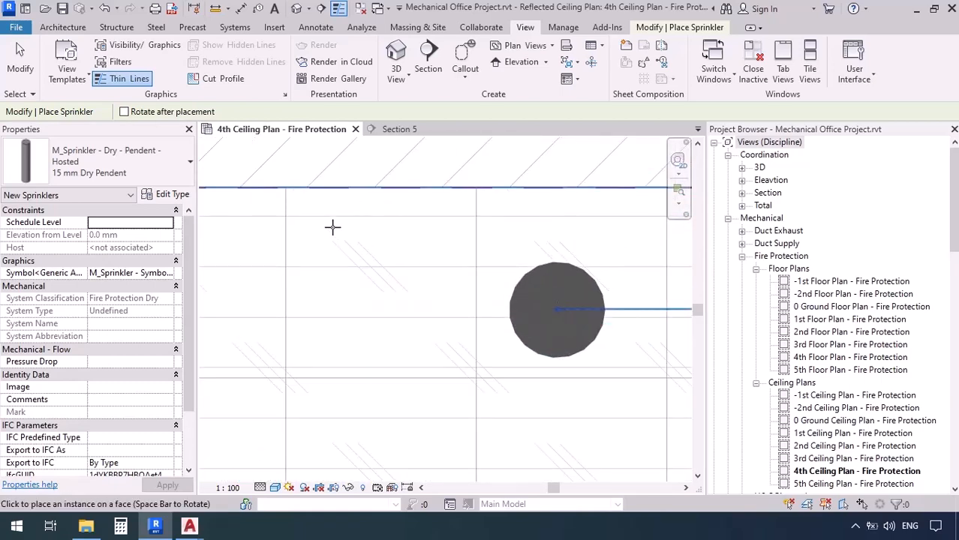
pyautogui.scroll(-6, 420, 244)
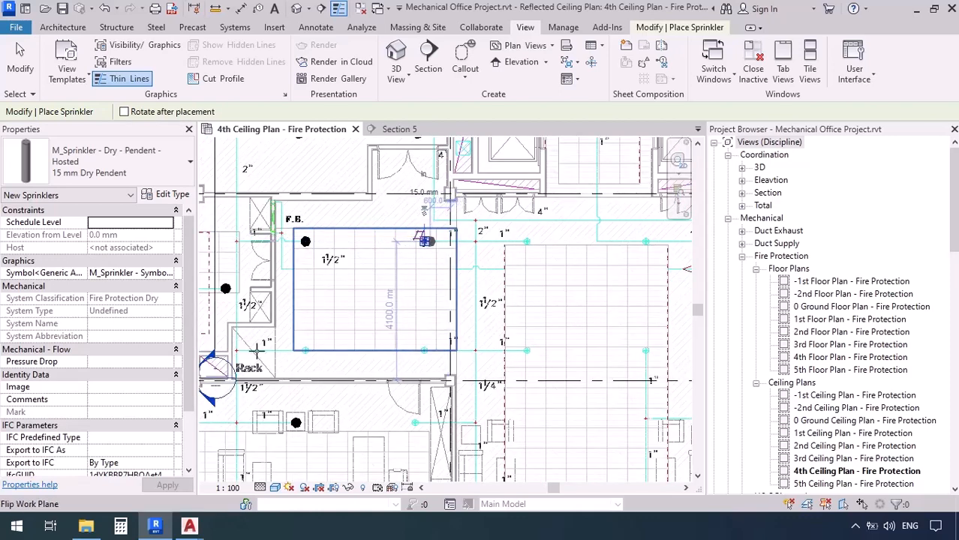
# Place the two sprinklers of the southern row in the same ceiling area, at the CAD symbols on its southern edge.
pyautogui.scroll(6, 349, 307)
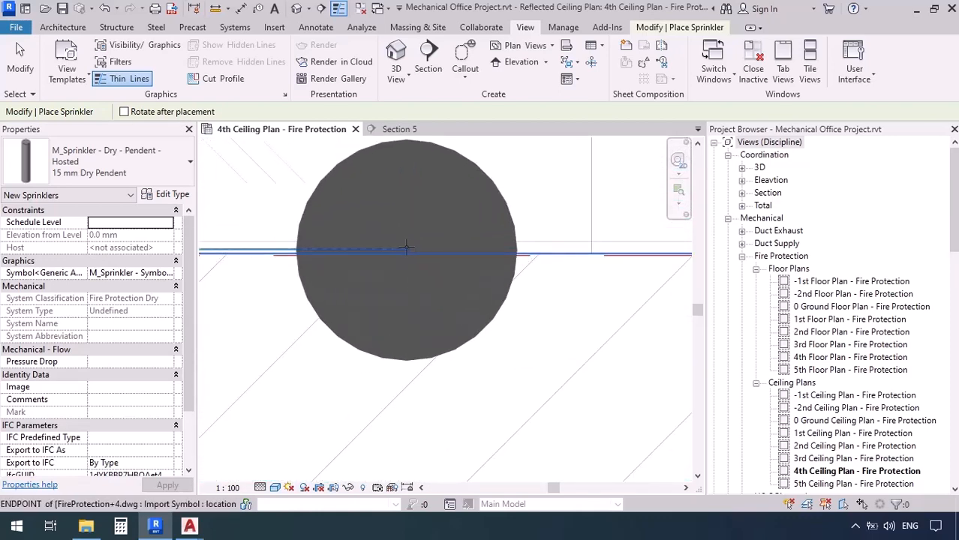
pyautogui.click(408, 248)
pyautogui.scroll(-5, 264, 281)
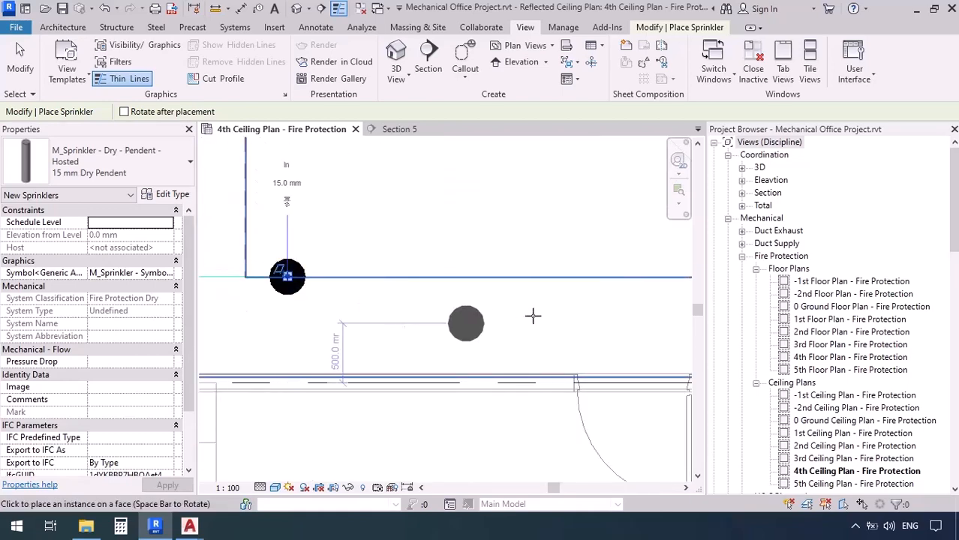
pyautogui.moveTo(505, 323); pyautogui.dragTo(198, 331, button='middle')
pyautogui.scroll(6, 359, 293)
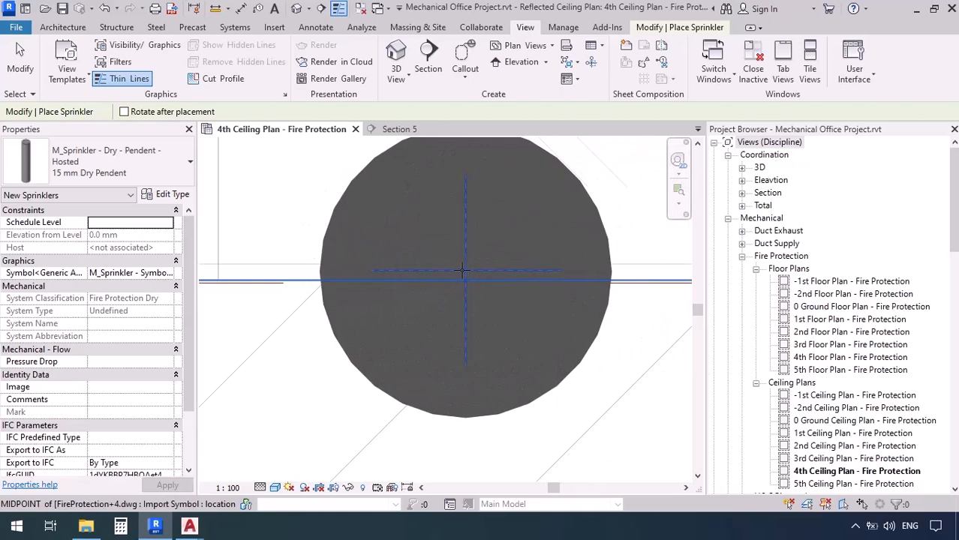
pyautogui.scroll(-6, 413, 265)
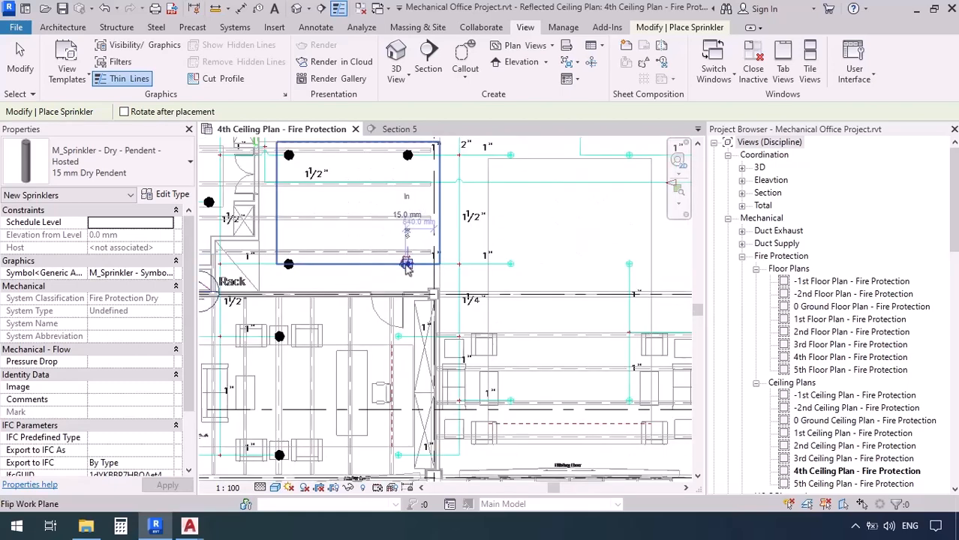
# Place the easternmost sprinklers of the northern and southern rows in the complex manager's office at the CAD locations.
pyautogui.scroll(8, 406, 263)
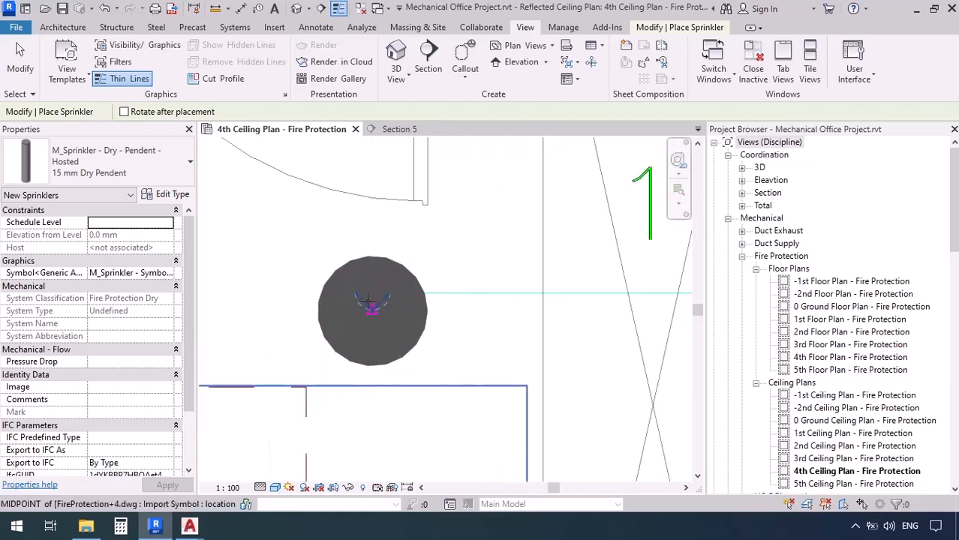
pyautogui.scroll(-6, 388, 261)
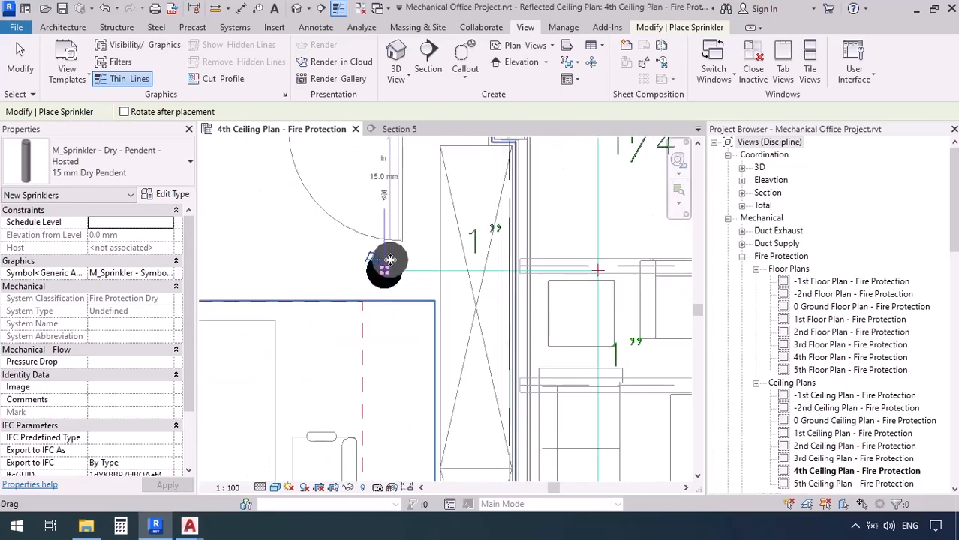
pyautogui.moveTo(385, 261); pyautogui.dragTo(397, 348, button='middle')
pyautogui.scroll(7, 397, 348)
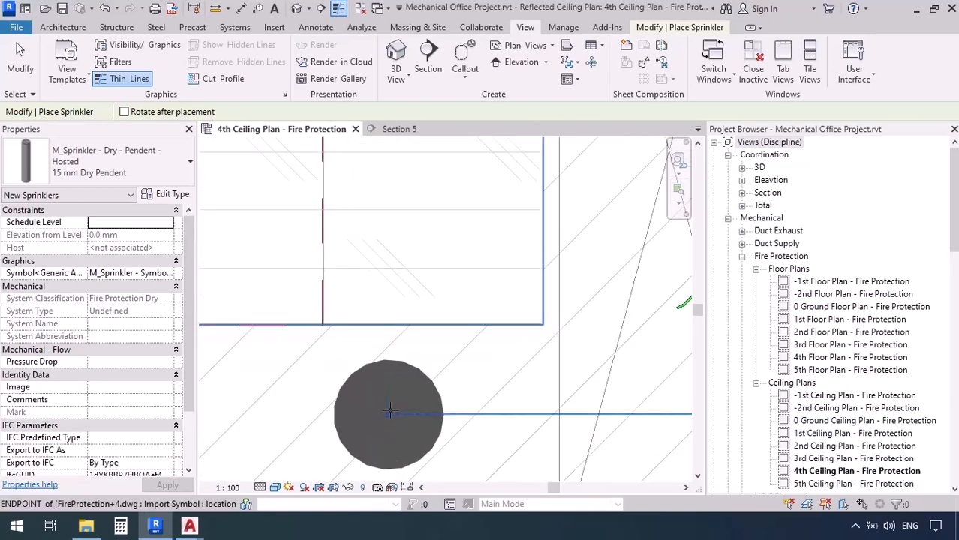
pyautogui.scroll(-7, 314, 373)
# Place the western column of three sprinklers in the central lobby at the CAD locations, from the seating area north toward the elevators.
pyautogui.moveTo(331, 380); pyautogui.dragTo(456, 365, button='middle')
pyautogui.scroll(3, 458, 361)
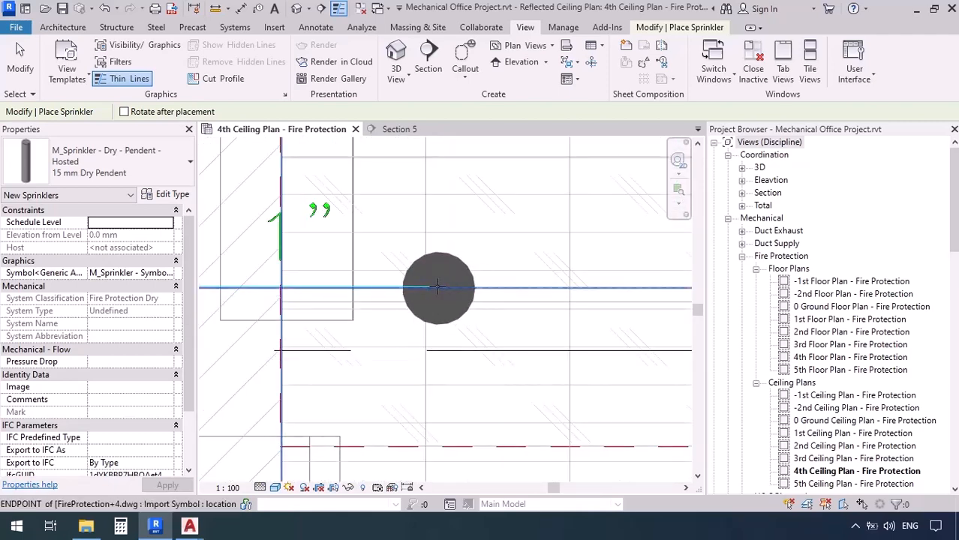
pyautogui.scroll(3, 437, 286)
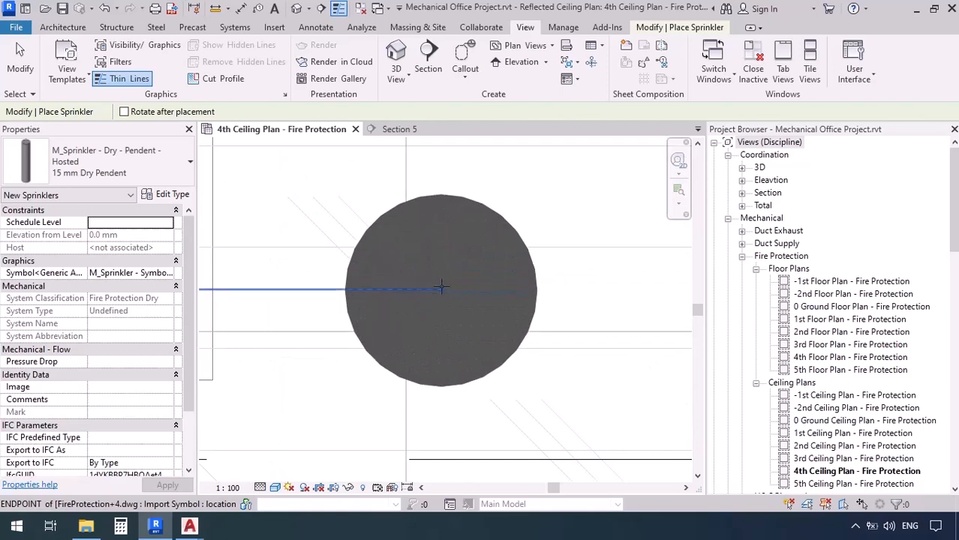
pyautogui.scroll(-6, 464, 388)
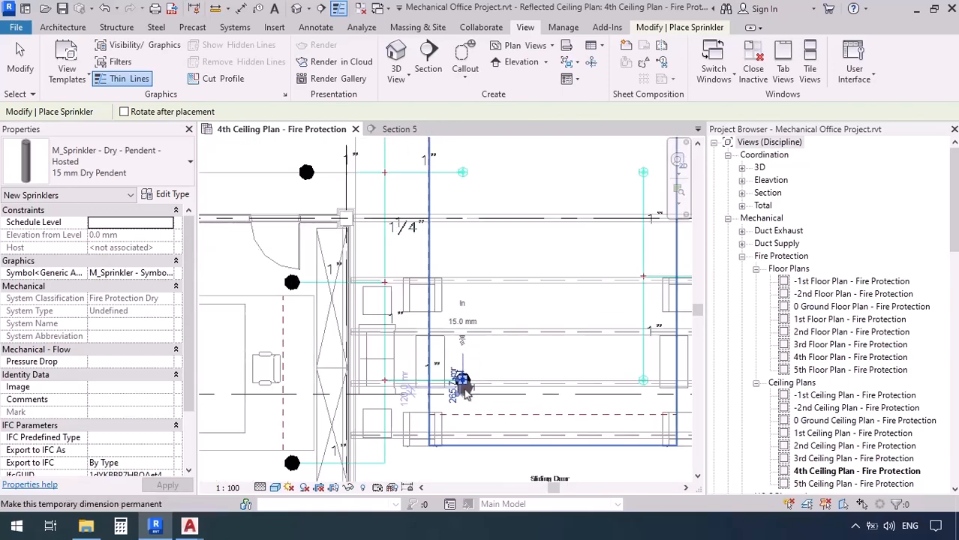
pyautogui.moveTo(456, 386); pyautogui.dragTo(478, 472, button='middle')
pyautogui.scroll(8, 450, 315)
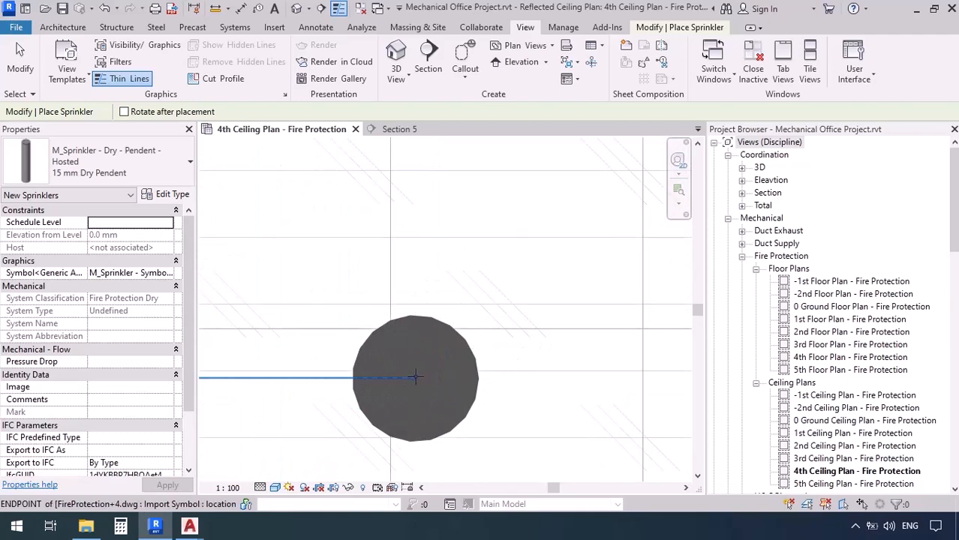
pyautogui.click(453, 415)
pyautogui.scroll(-3, 413, 415)
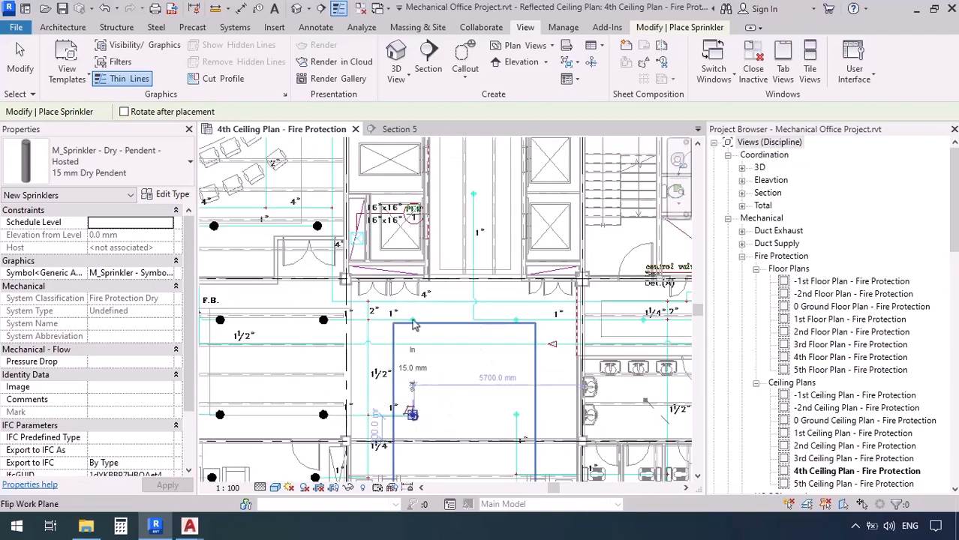
pyautogui.scroll(8, 405, 341)
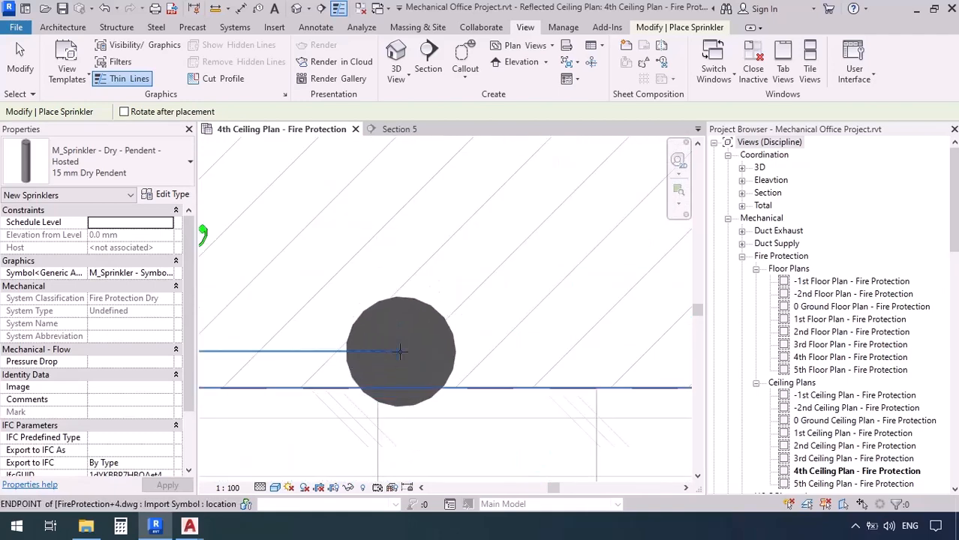
pyautogui.click(399, 352)
pyautogui.scroll(-8, 360, 345)
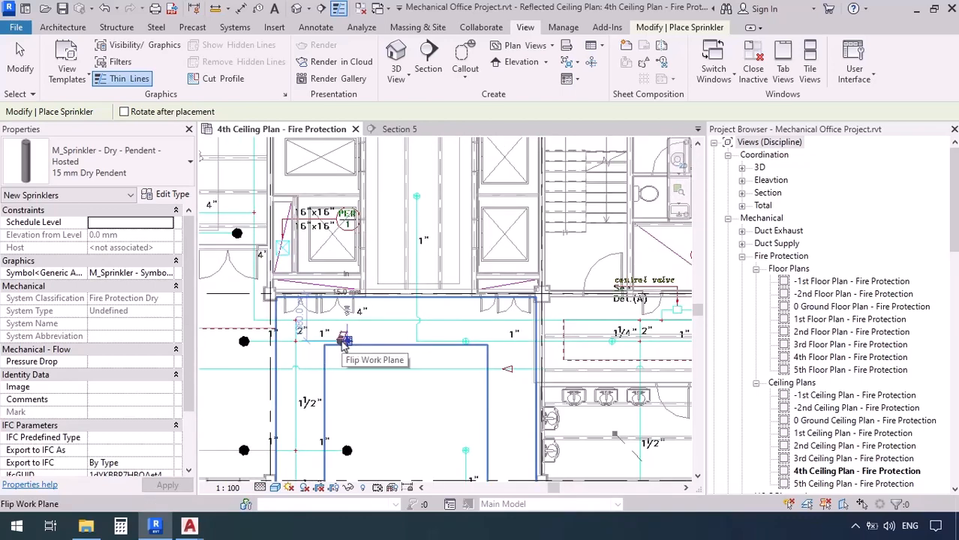
# Place the eastern column of three sprinklers in the central lobby at the CAD locations, working from north to south.
pyautogui.scroll(8, 491, 375)
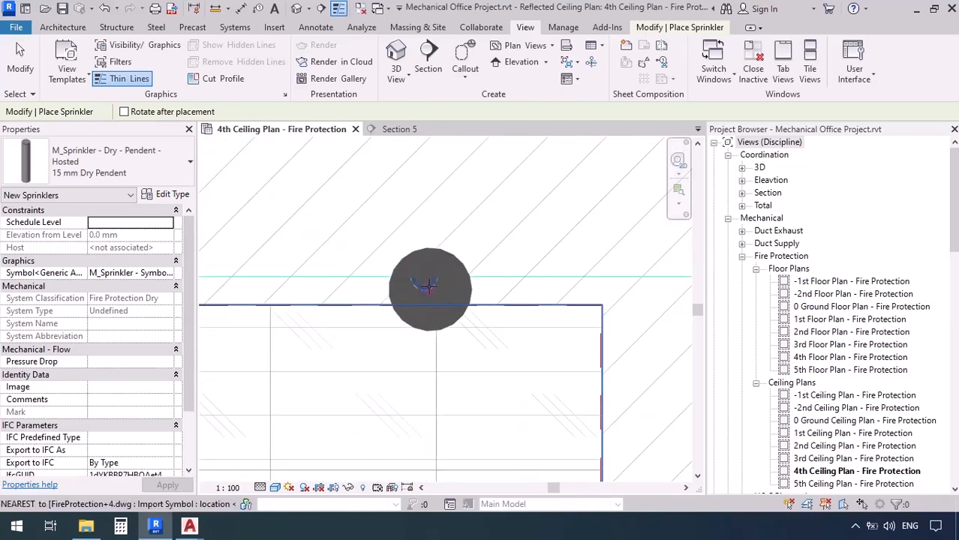
pyautogui.scroll(-6, 430, 240)
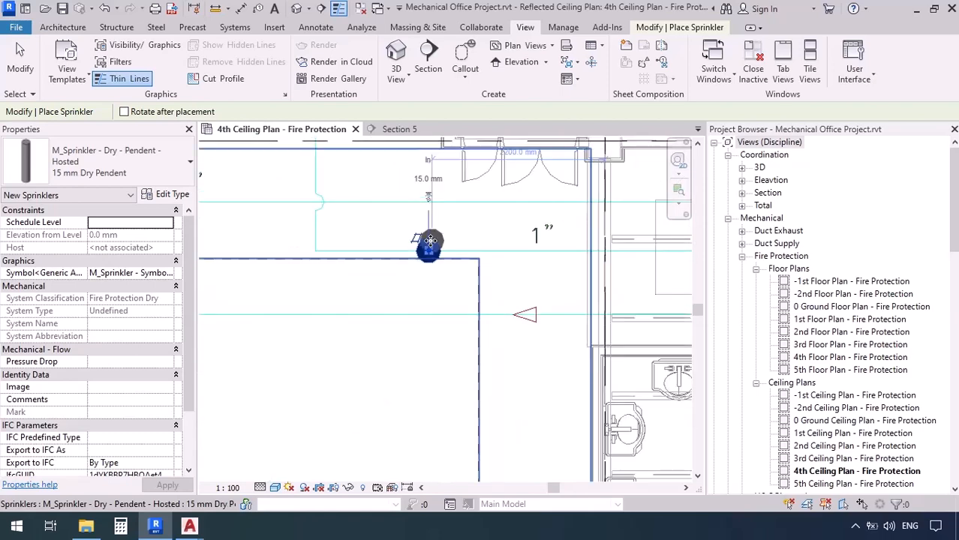
pyautogui.scroll(6, 436, 312)
pyautogui.scroll(2, 437, 312)
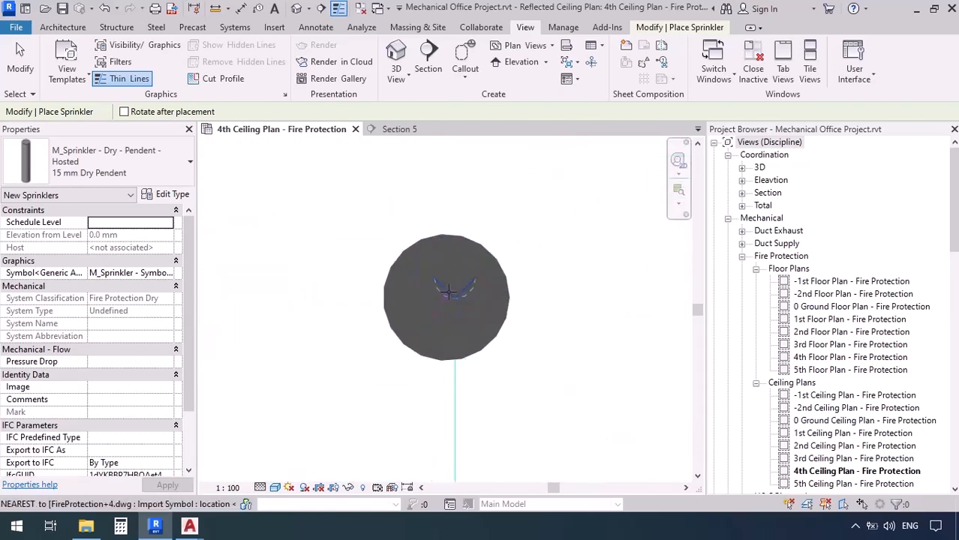
pyautogui.click(454, 277)
pyautogui.scroll(-2, 402, 225)
pyautogui.scroll(-4, 403, 229)
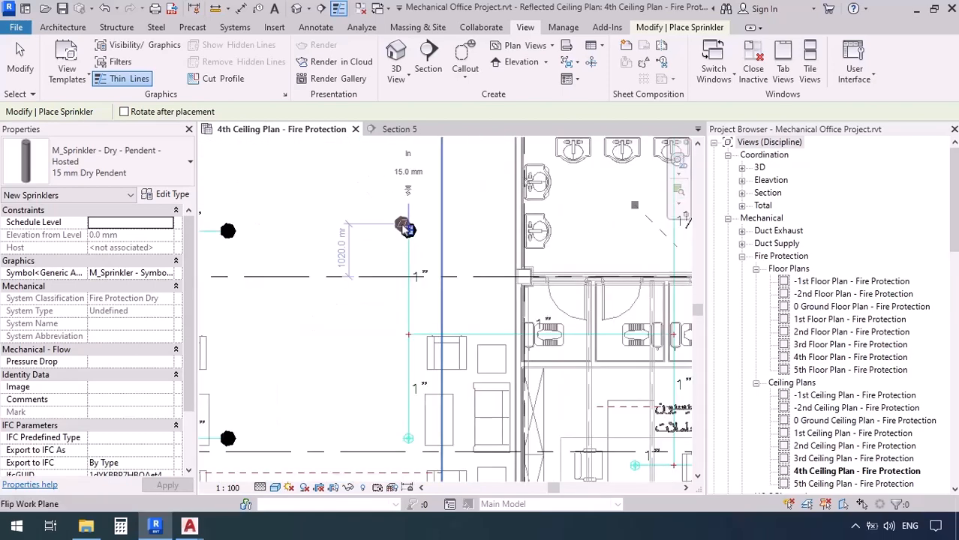
pyautogui.scroll(4, 420, 401)
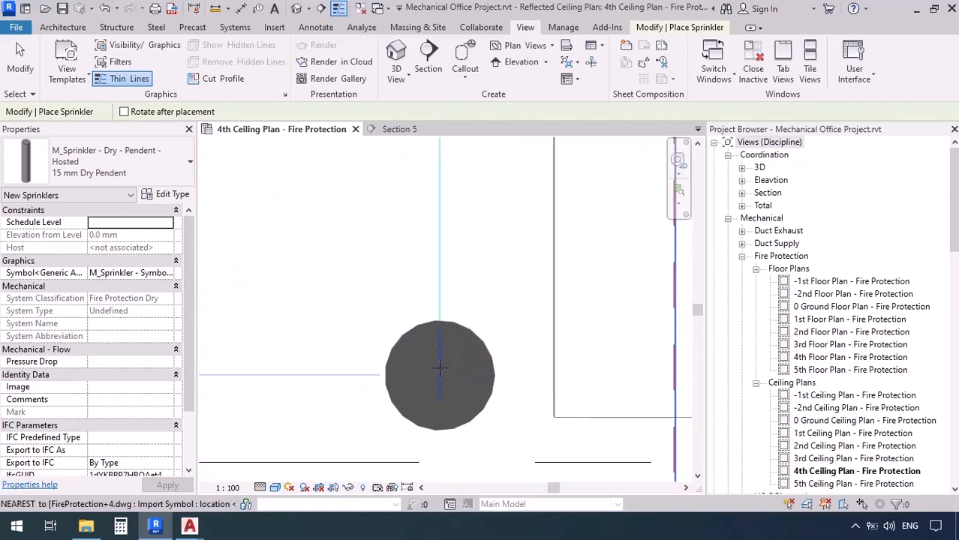
pyautogui.click(361, 373)
pyautogui.scroll(-4, 360, 373)
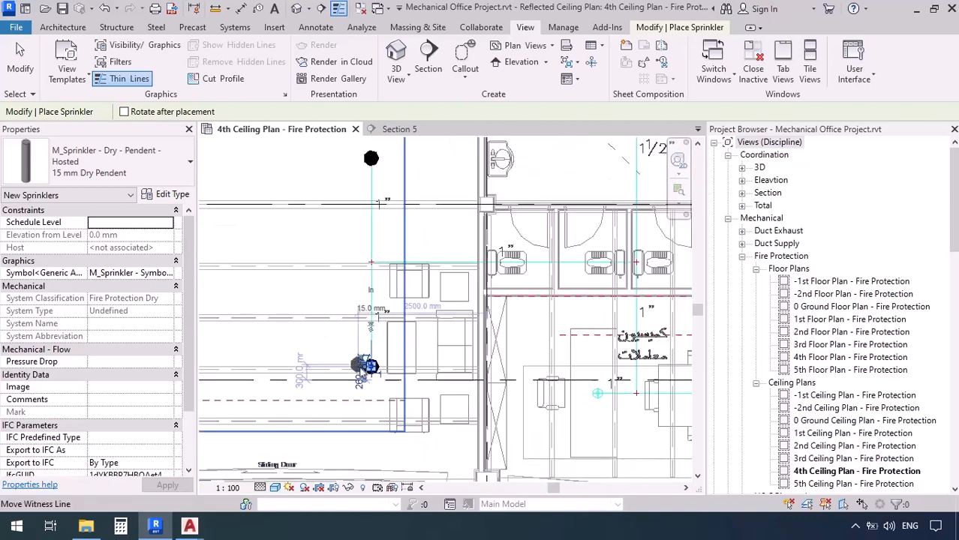
# Place the two sprinklers over the meeting table area in the transactions commission room, from west to east.
pyautogui.scroll(5, 572, 408)
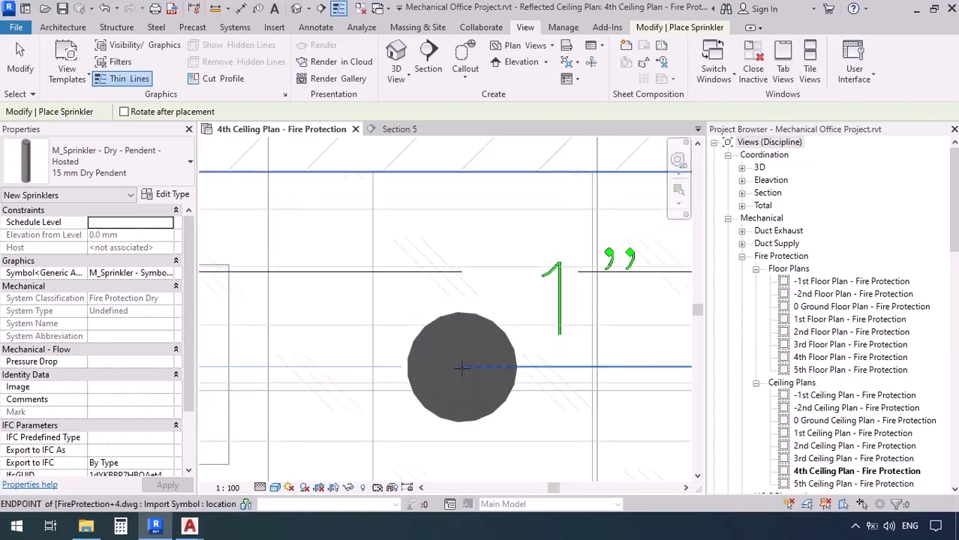
pyautogui.scroll(-5, 353, 359)
pyautogui.scroll(5, 635, 356)
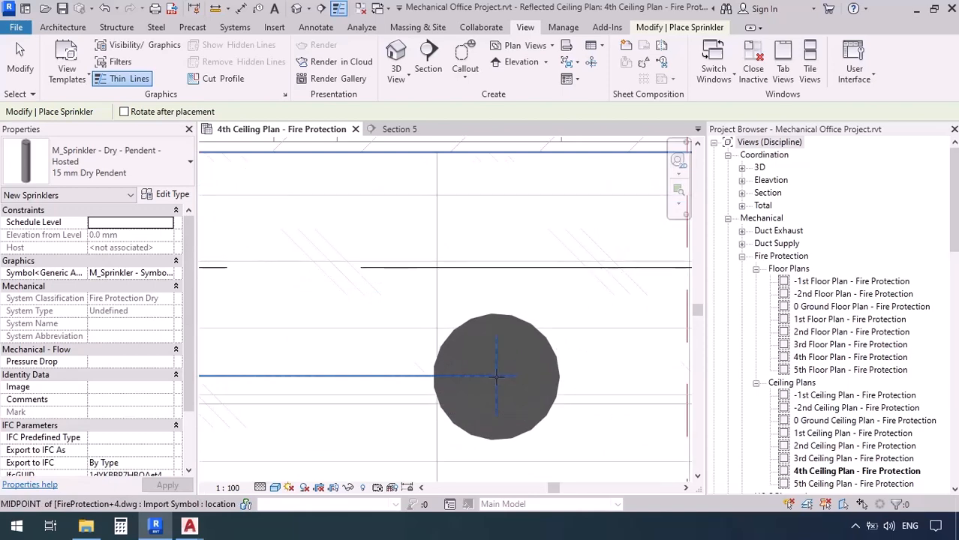
pyautogui.scroll(-6, 516, 425)
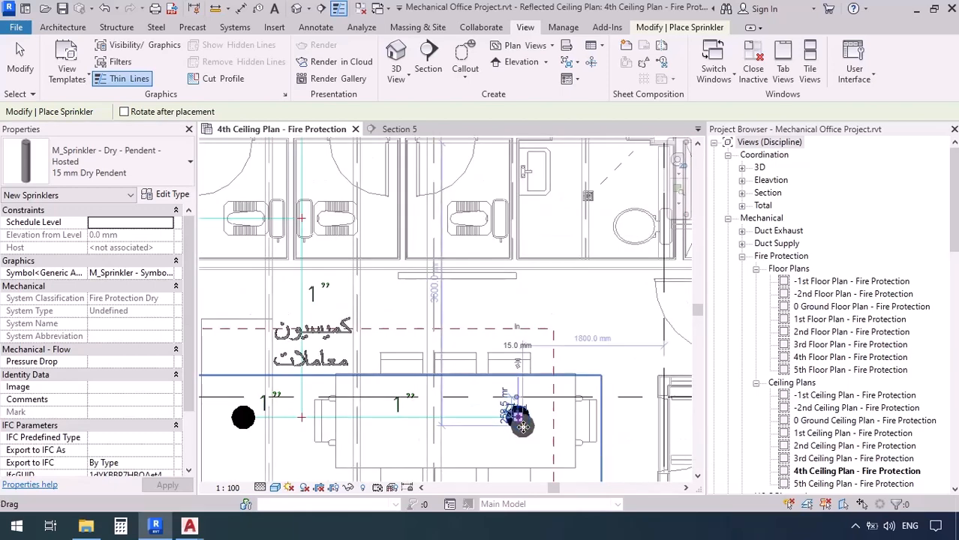
# Place two sprinklers at the CAD locations in the corridor north of the washrooms, near the control valve, from west to east.
pyautogui.moveTo(469, 335); pyautogui.dragTo(475, 421, button='middle')
pyautogui.scroll(-2, 415, 368)
pyautogui.scroll(-2, 415, 368)
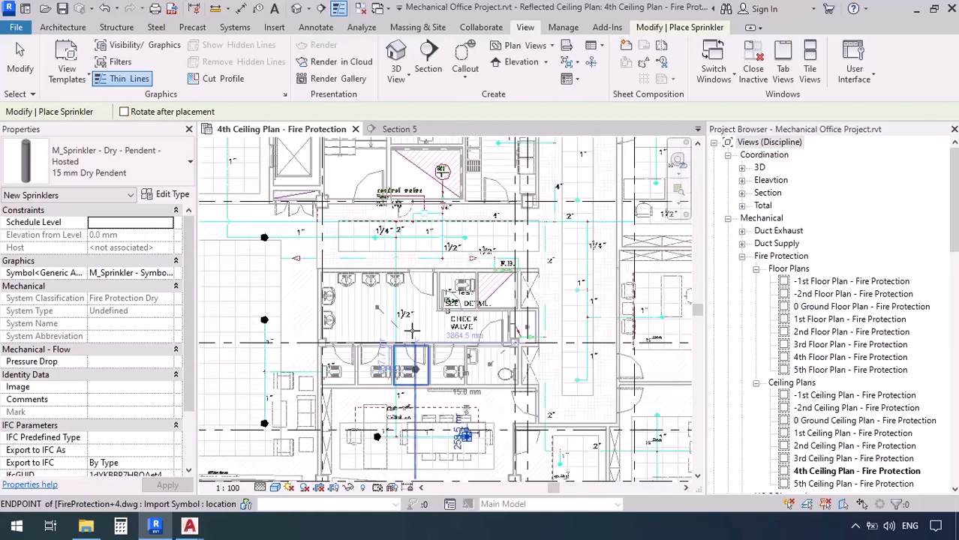
pyautogui.moveTo(420, 319); pyautogui.dragTo(448, 422, button='middle')
pyautogui.scroll(10, 409, 323)
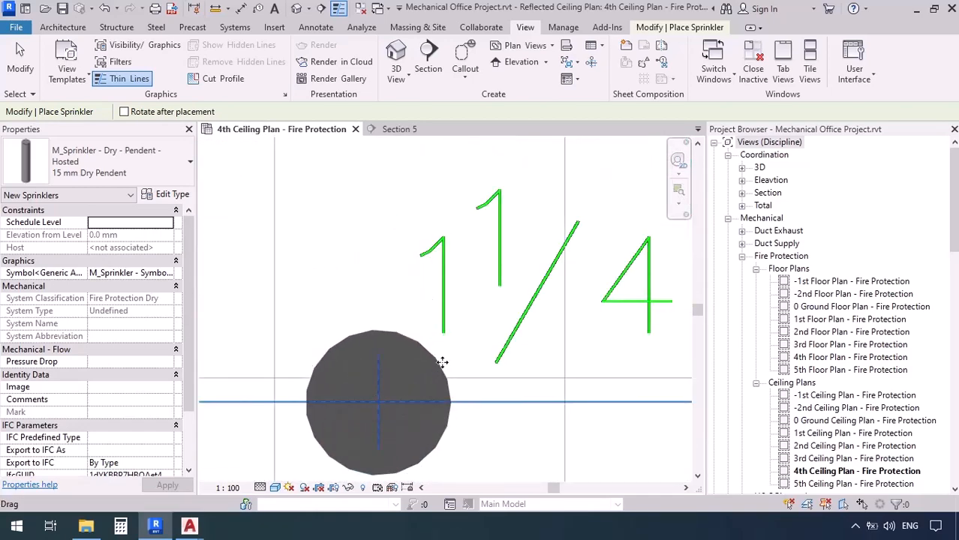
pyautogui.scroll(-6, 439, 364)
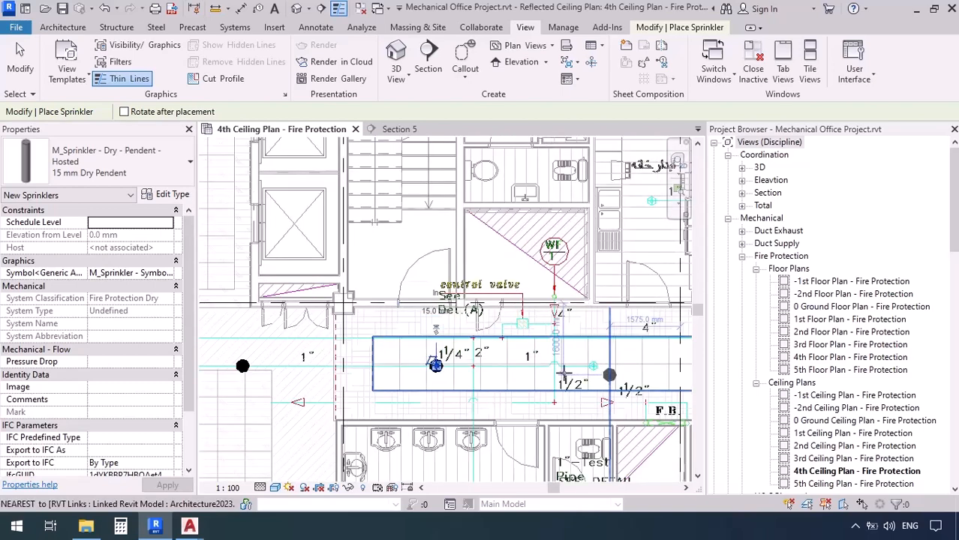
pyautogui.scroll(6, 600, 374)
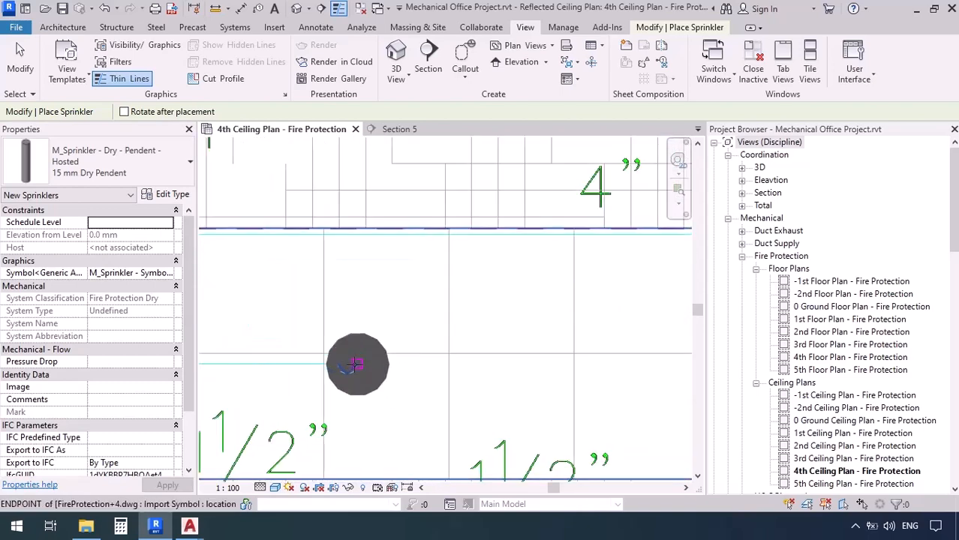
pyautogui.scroll(-5, 400, 373)
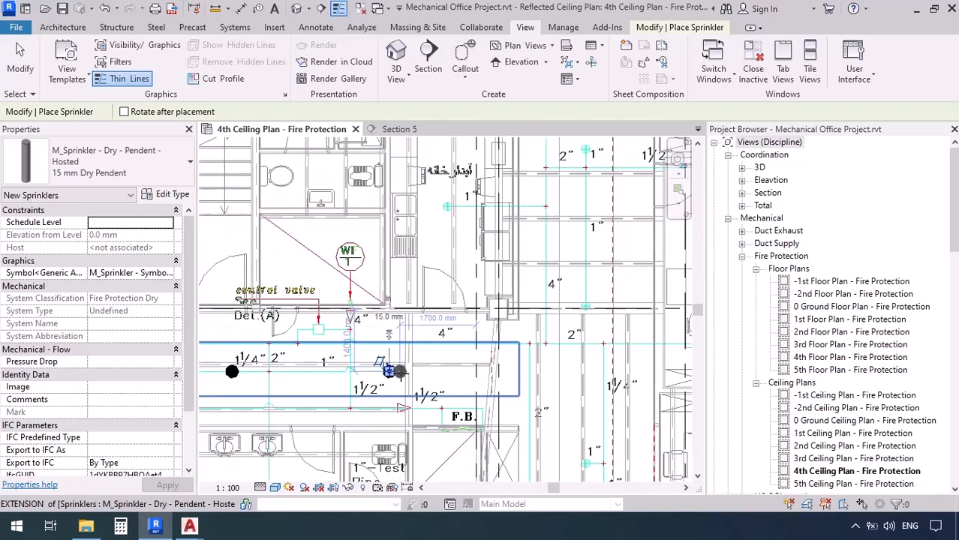
# Place a sprinkler at the CAD location in the small archive room south of the eastern north-south corridor.
pyautogui.moveTo(373, 368); pyautogui.dragTo(321, 347, button='middle')
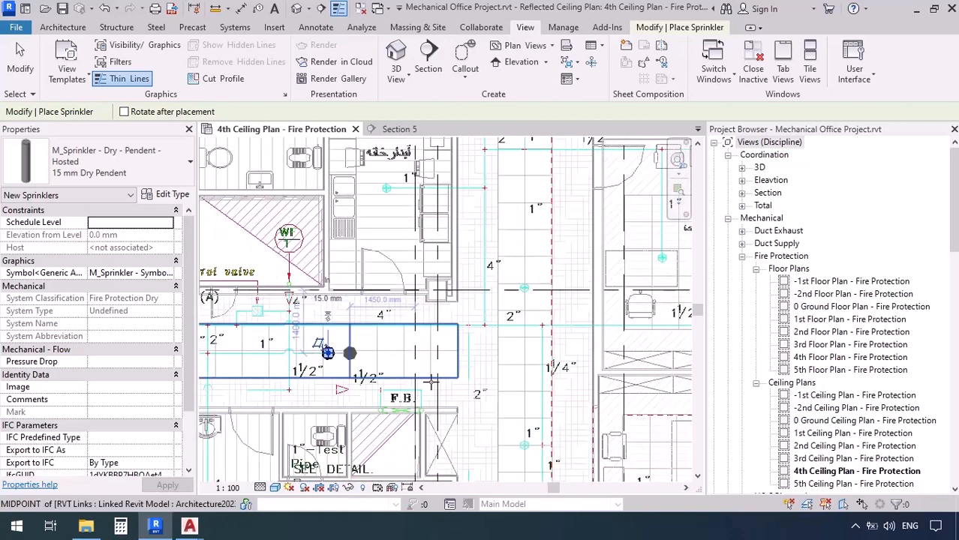
pyautogui.scroll(-4, 449, 324)
pyautogui.moveTo(483, 439); pyautogui.dragTo(466, 278, button='middle')
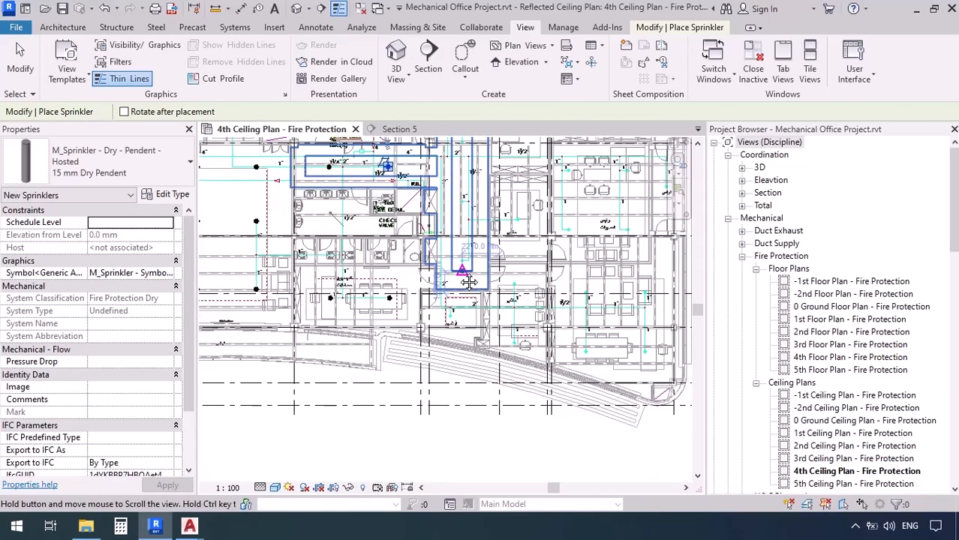
pyautogui.scroll(5, 460, 277)
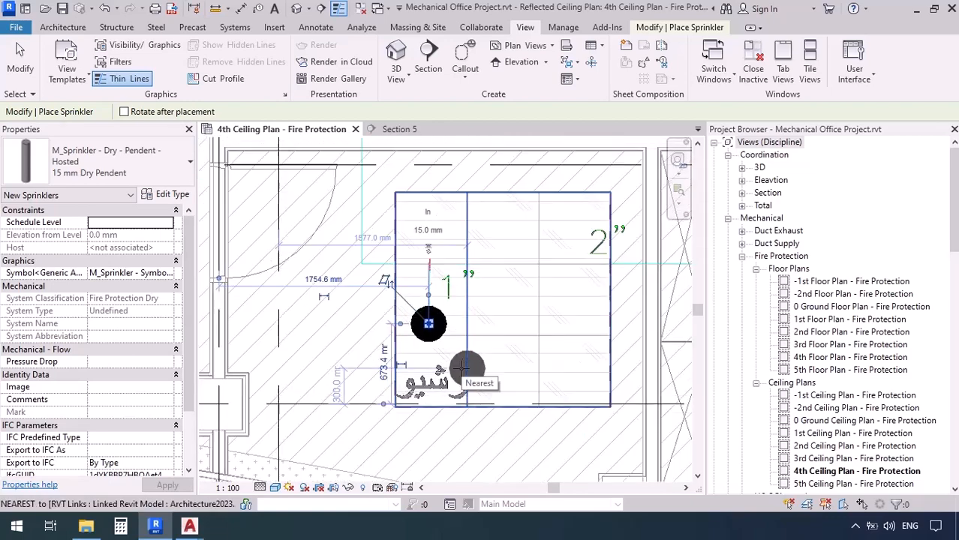
pyautogui.scroll(-3, 443, 334)
# Place three sprinklers at the CAD locations along the eastern north-south corridor, starting from its southern end and working north.
pyautogui.moveTo(481, 330); pyautogui.dragTo(483, 353, button='middle')
pyautogui.scroll(8, 483, 354)
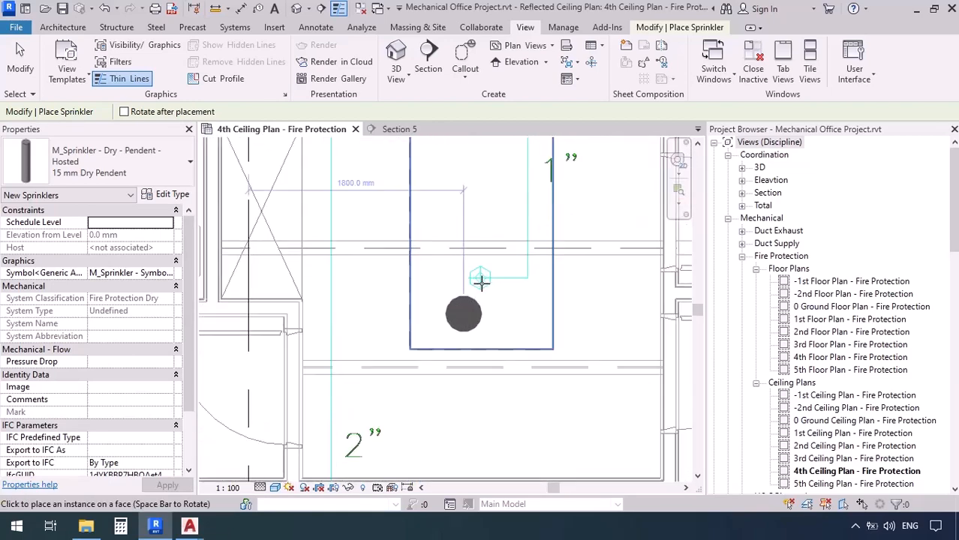
pyautogui.scroll(-5, 484, 375)
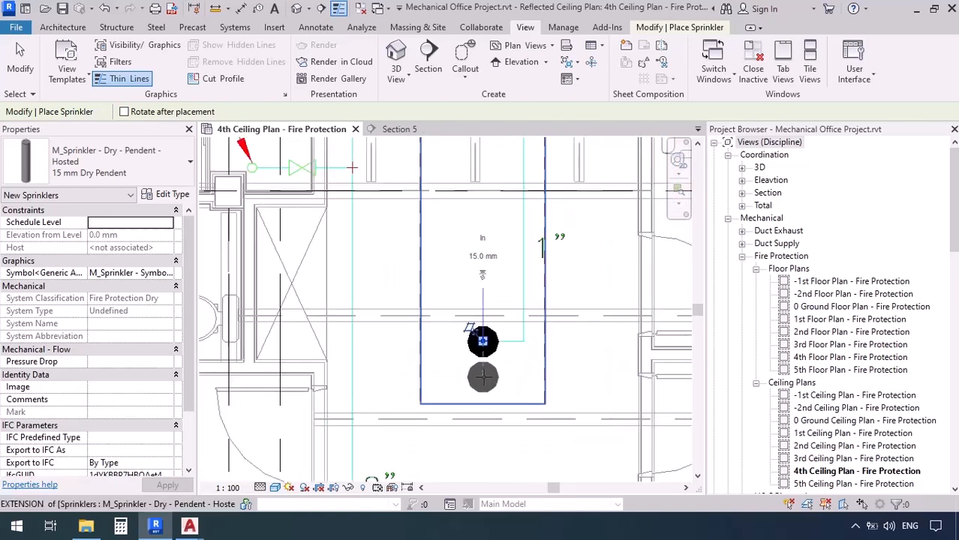
pyautogui.moveTo(471, 206); pyautogui.dragTo(446, 385, button='middle')
pyautogui.scroll(7, 522, 259)
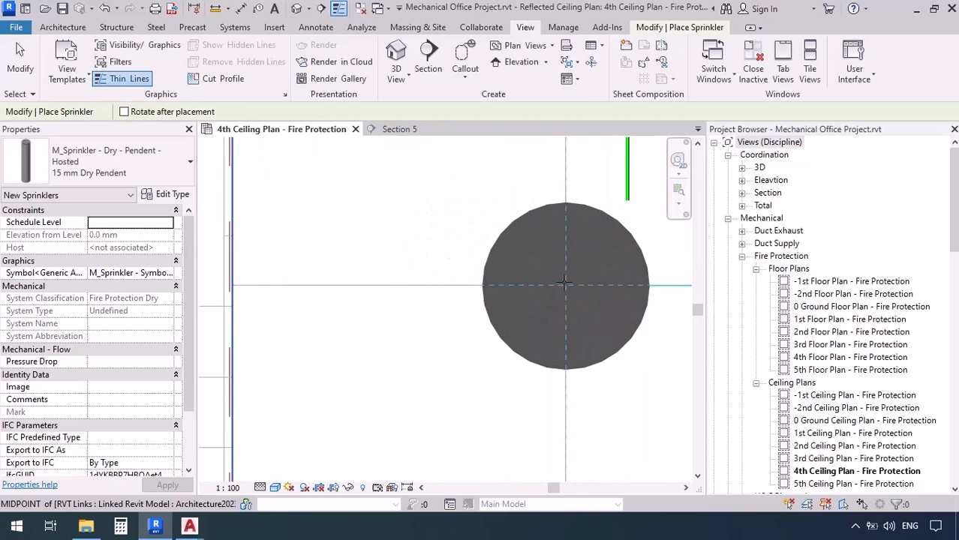
pyautogui.scroll(-7, 487, 330)
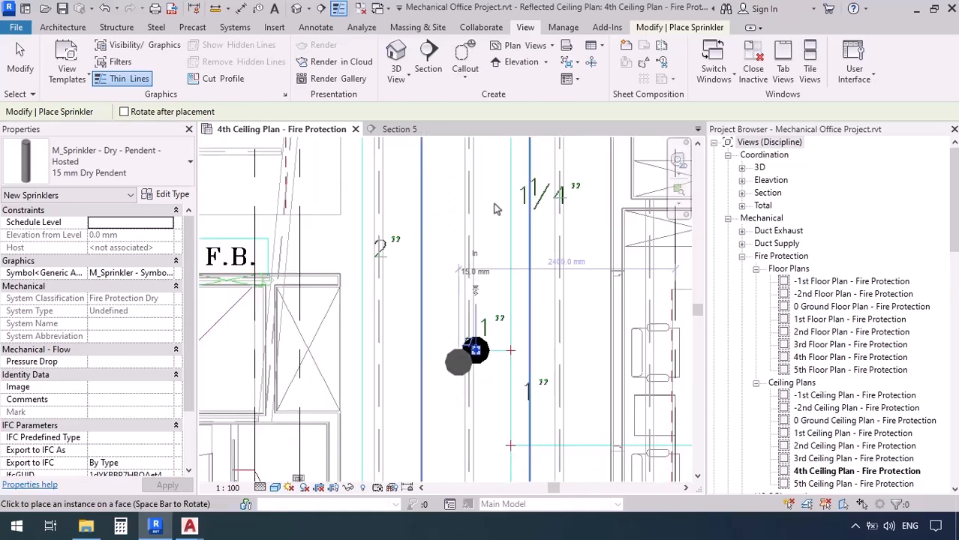
pyautogui.scroll(7, 514, 281)
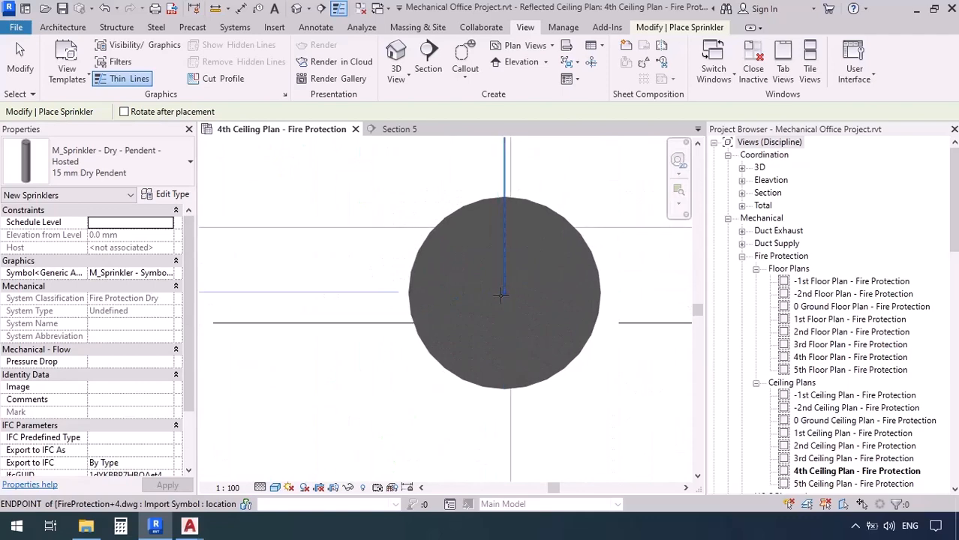
pyautogui.scroll(-7, 501, 295)
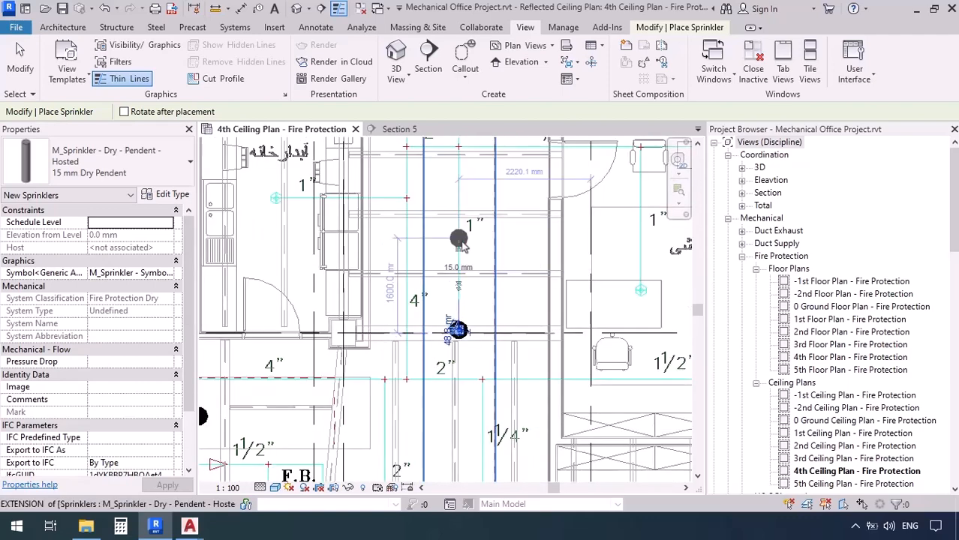
# Place a sprinkler in the corridor east of the kitchenette, undoing and redoing the first placement, and another inside the kitchenette.
pyautogui.moveTo(478, 323); pyautogui.dragTo(485, 340, button='middle')
pyautogui.scroll(8, 478, 193)
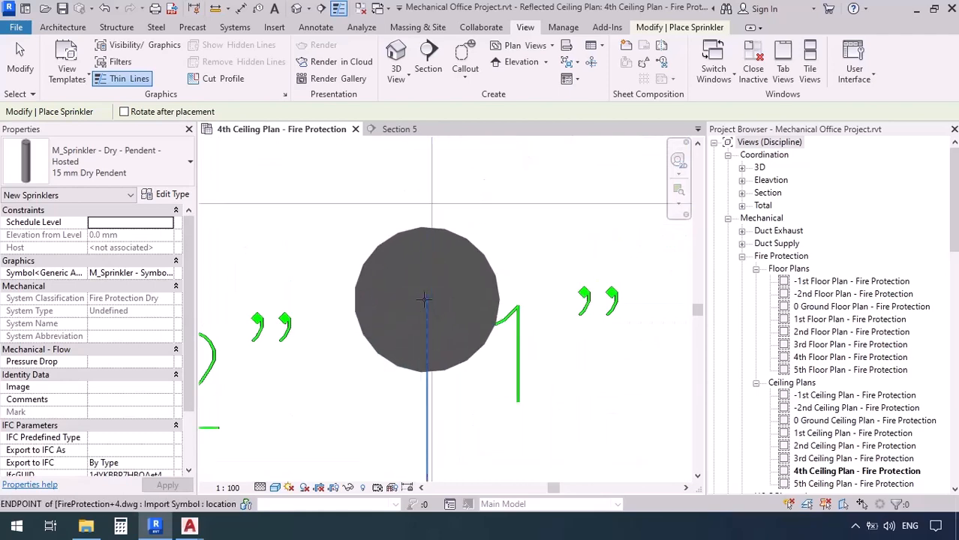
pyautogui.click(426, 299)
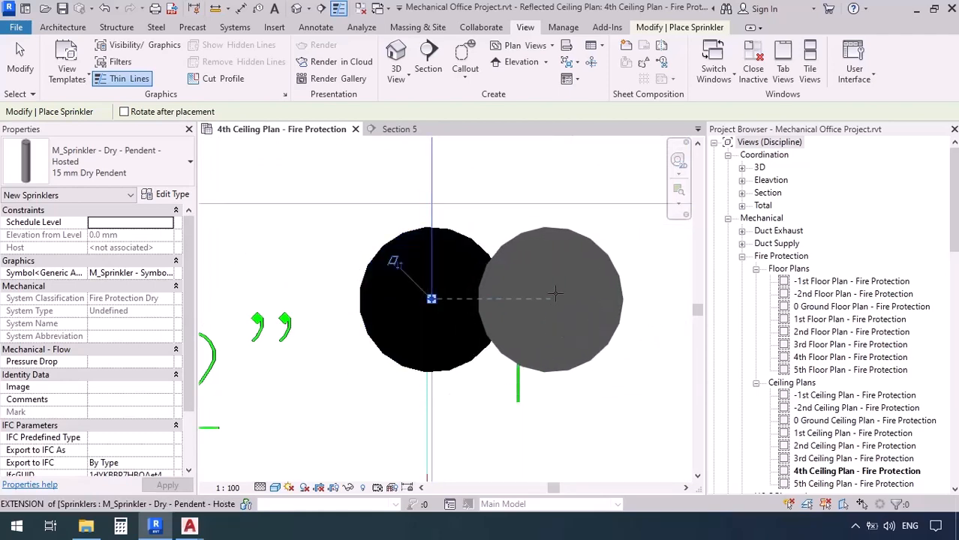
pyautogui.hotkey('ctrl', 'z')
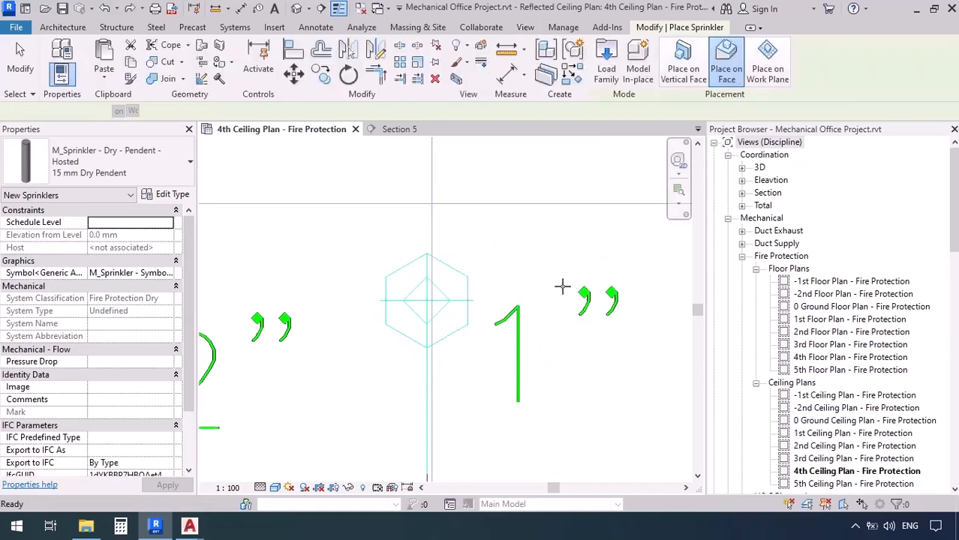
pyautogui.scroll(-8, 428, 299)
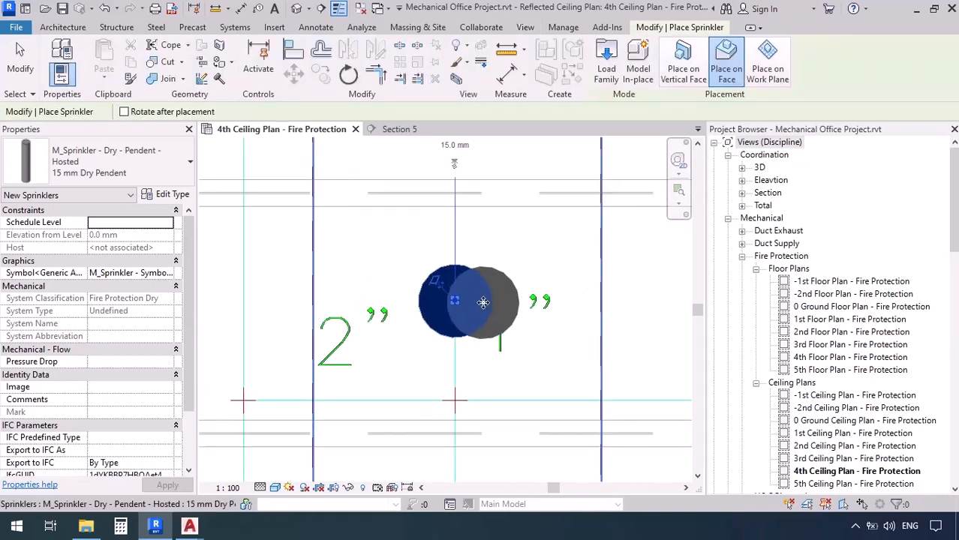
pyautogui.scroll(6, 404, 282)
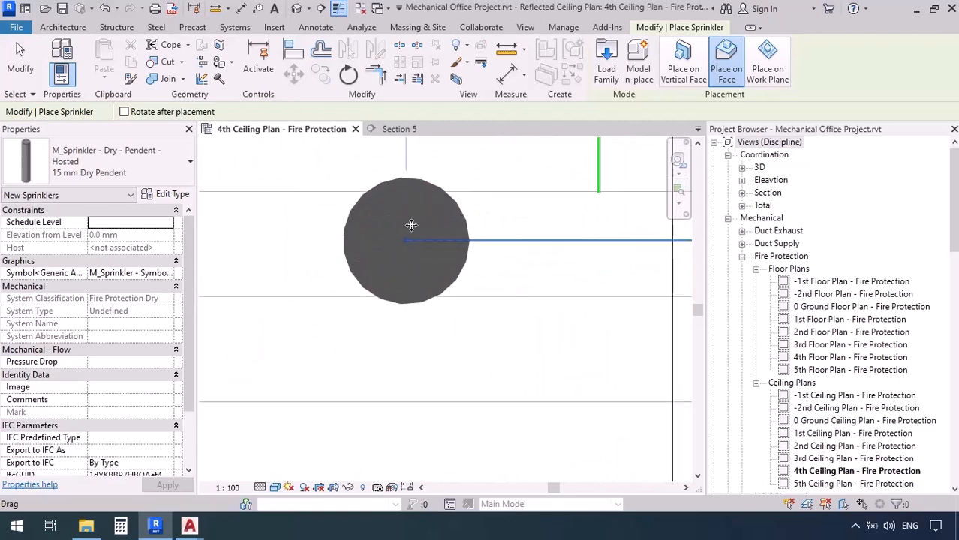
pyautogui.scroll(-6, 411, 226)
# Place a sprinkler at the CAD endpoint in the corner where the eastern corridor meets the northern east-west corridor.
pyautogui.moveTo(408, 279); pyautogui.dragTo(349, 430, button='middle')
pyautogui.scroll(8, 457, 213)
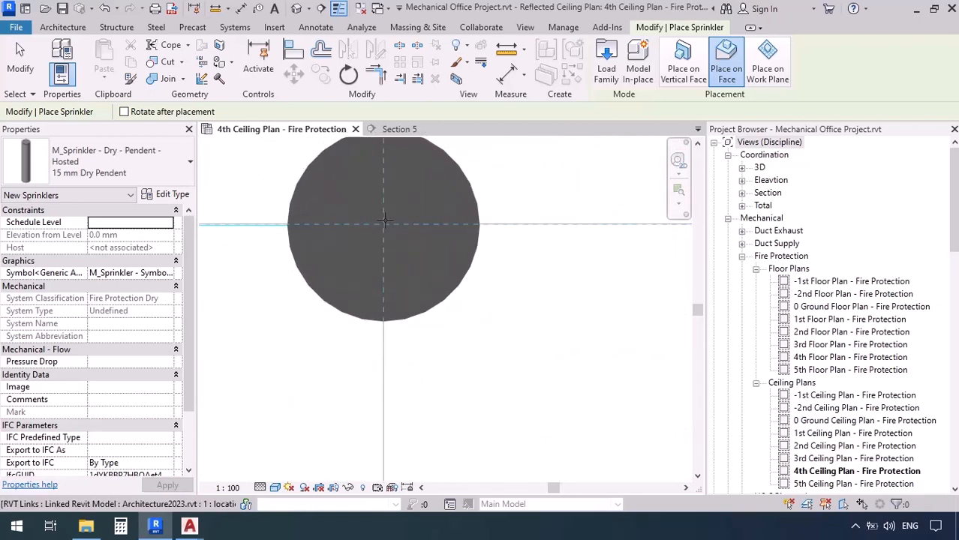
pyautogui.moveTo(383, 220); pyautogui.dragTo(516, 331, button='middle')
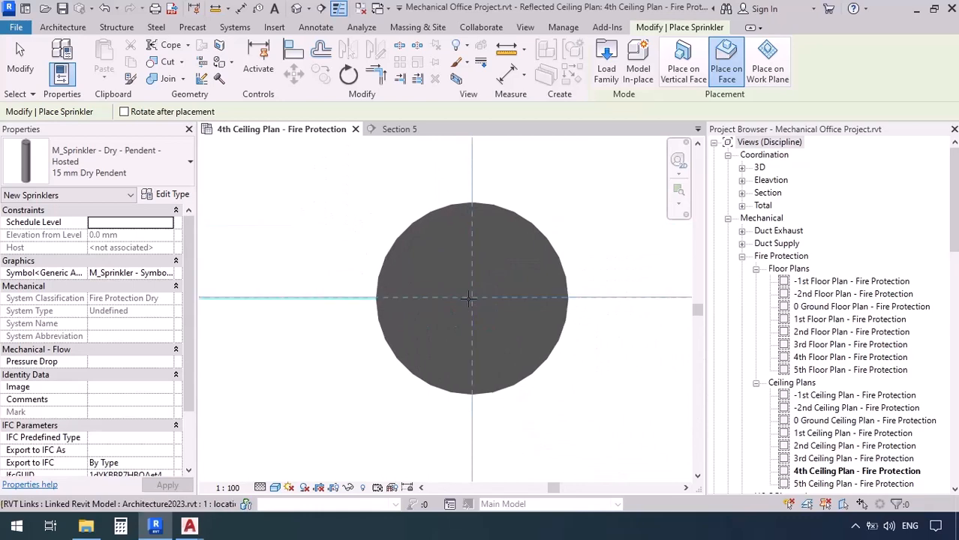
pyautogui.scroll(2, 467, 298)
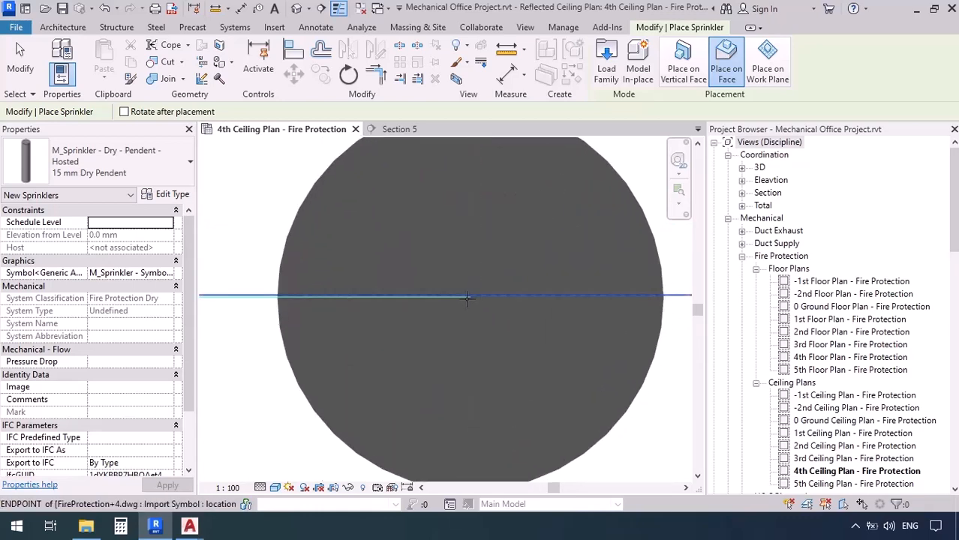
pyautogui.scroll(-7, 549, 269)
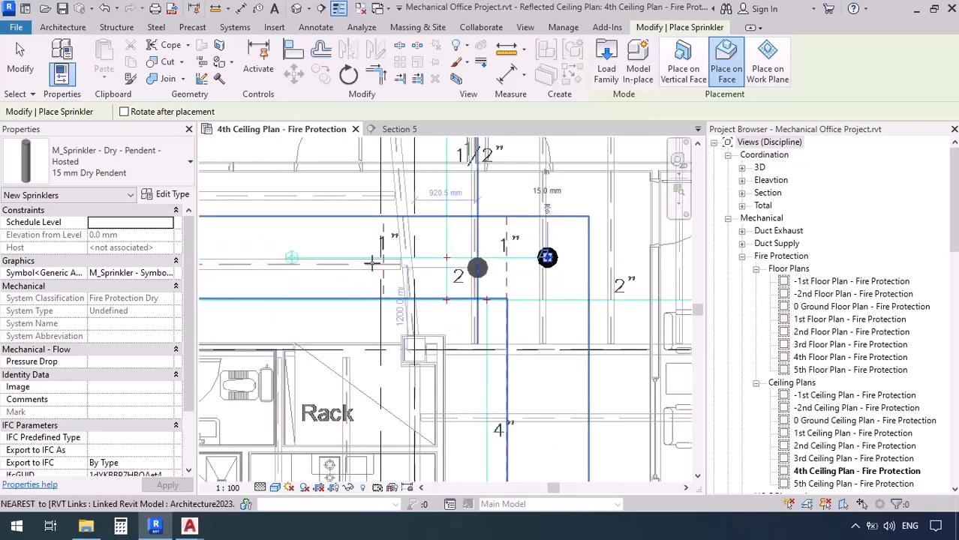
# Place the first two sprinklers west of the corner along the northern corridor at the CAD locations.
pyautogui.scroll(6, 499, 268)
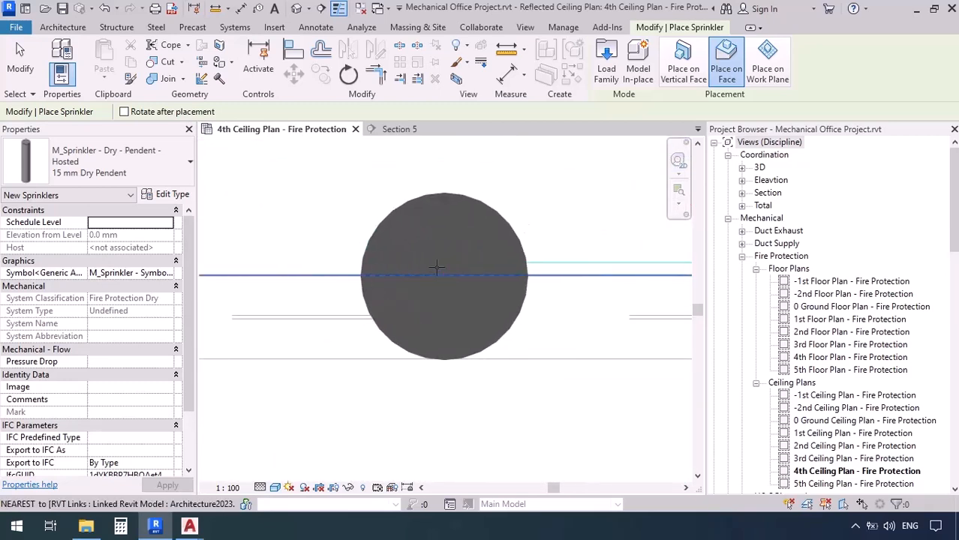
pyautogui.scroll(-7, 576, 298)
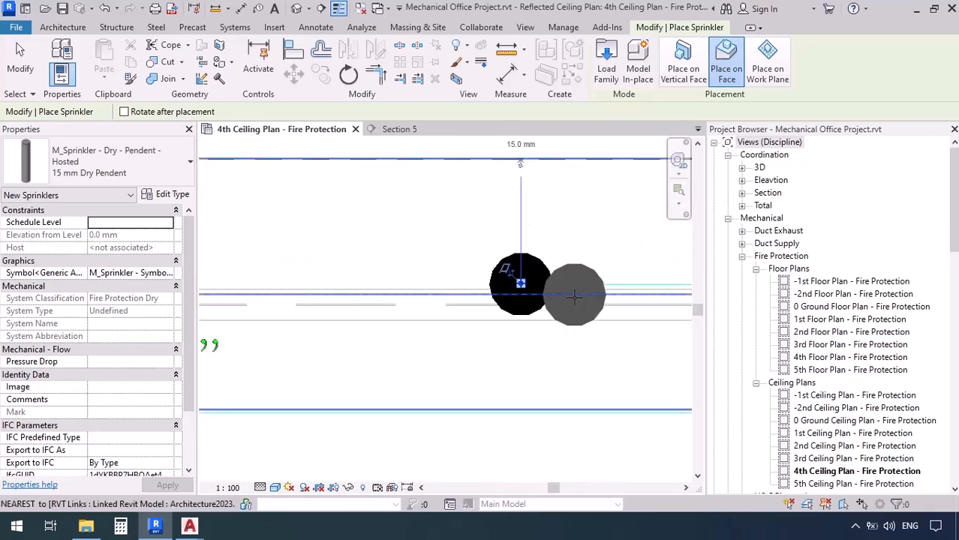
pyautogui.moveTo(337, 312); pyautogui.dragTo(523, 311, button='middle')
pyautogui.scroll(3, 436, 291)
pyautogui.scroll(4, 498, 278)
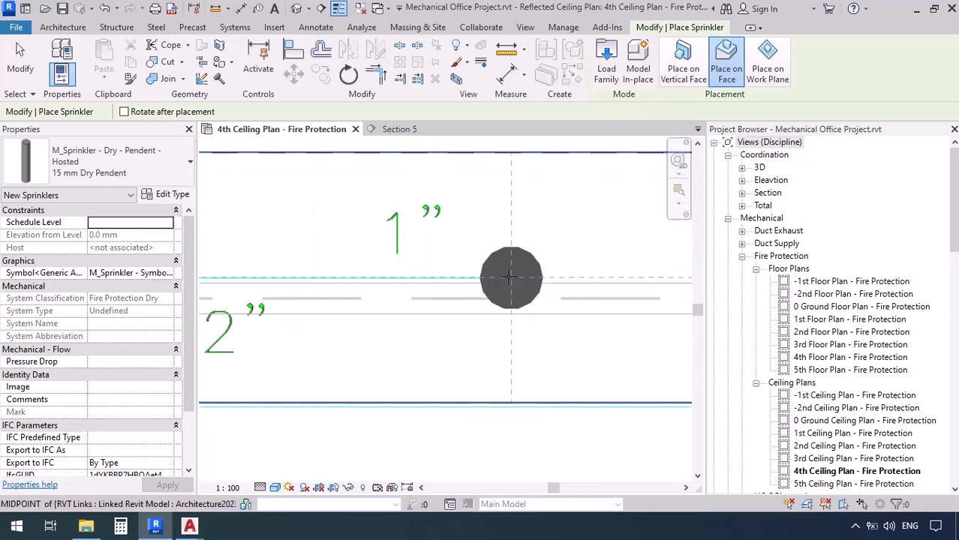
pyautogui.click(495, 279)
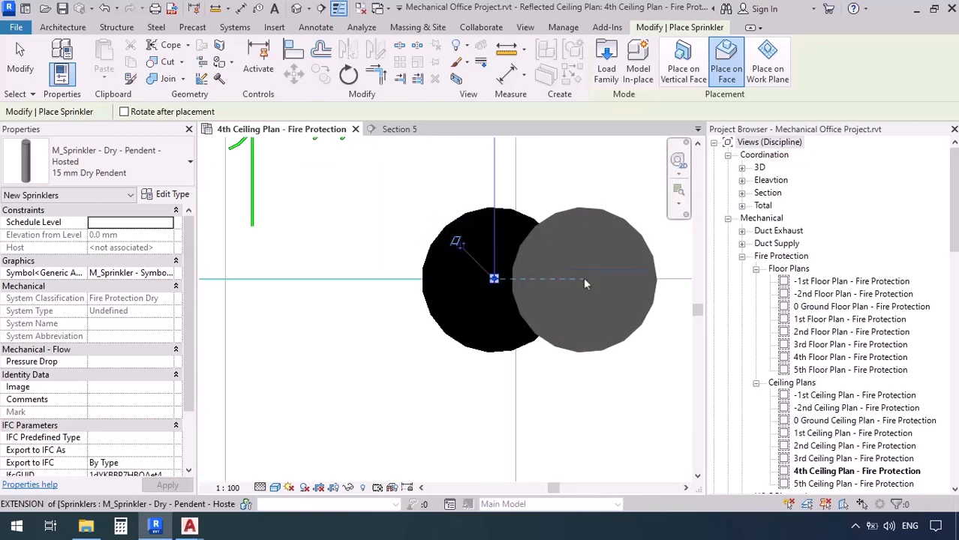
# Place the remaining two sprinklers at the CAD locations toward the western end of the northern corridor.
pyautogui.scroll(-5, 570, 278)
pyautogui.scroll(2, 363, 278)
pyautogui.scroll(6, 364, 277)
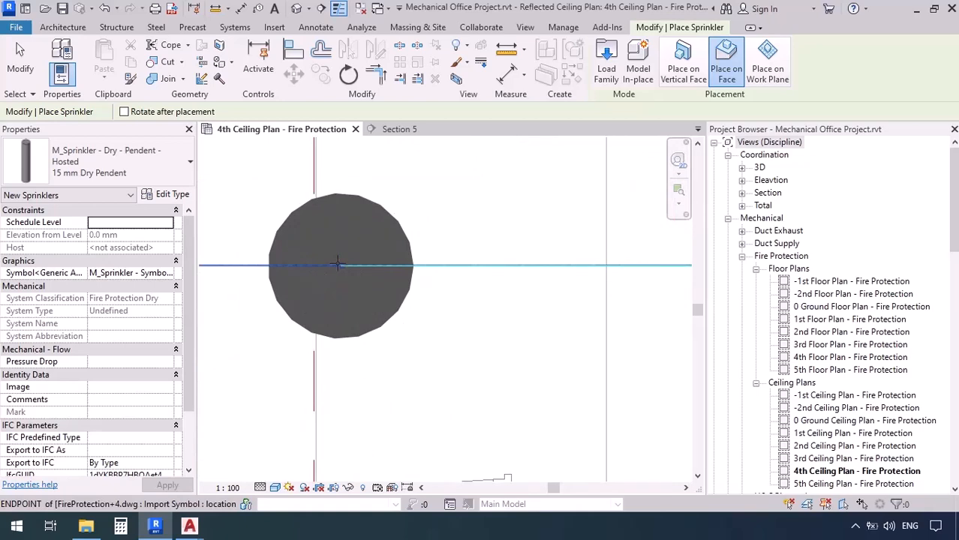
pyautogui.click(386, 261)
pyautogui.scroll(-8, 385, 261)
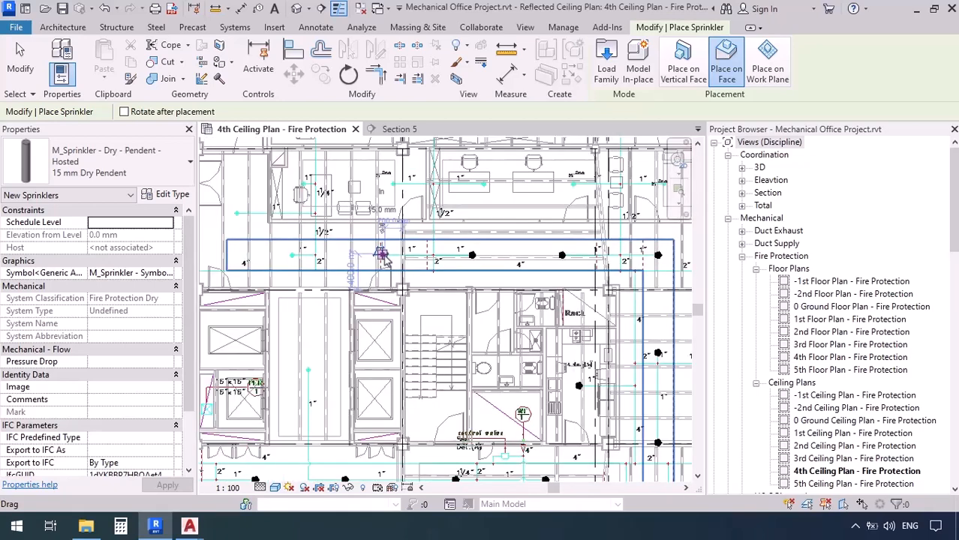
pyautogui.scroll(4, 317, 267)
pyautogui.scroll(5, 432, 251)
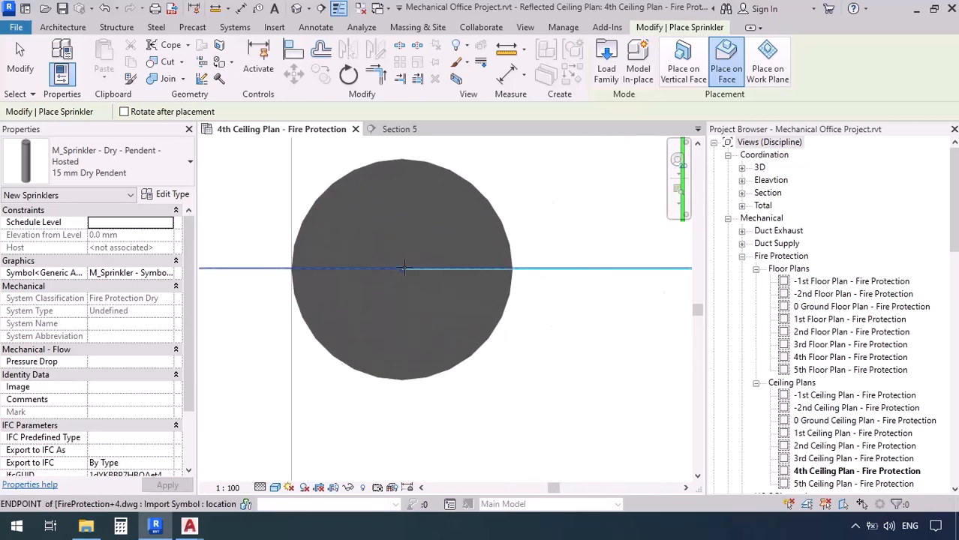
pyautogui.scroll(-6, 449, 235)
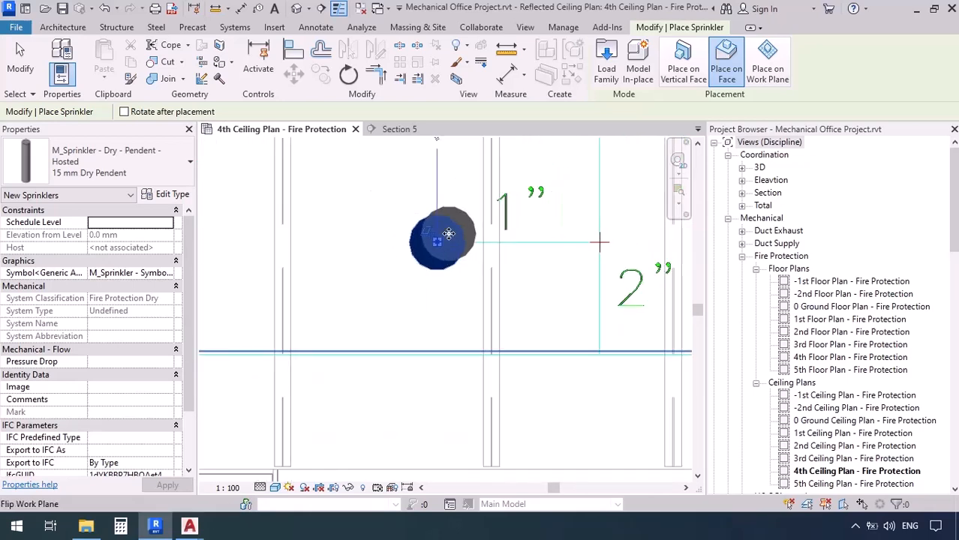
# Place a sprinkler at the CAD endpoint in the middle of the elevator lobby between the two rows of shafts.
pyautogui.moveTo(440, 231); pyautogui.dragTo(434, 269, button='middle')
pyautogui.scroll(3, 426, 269)
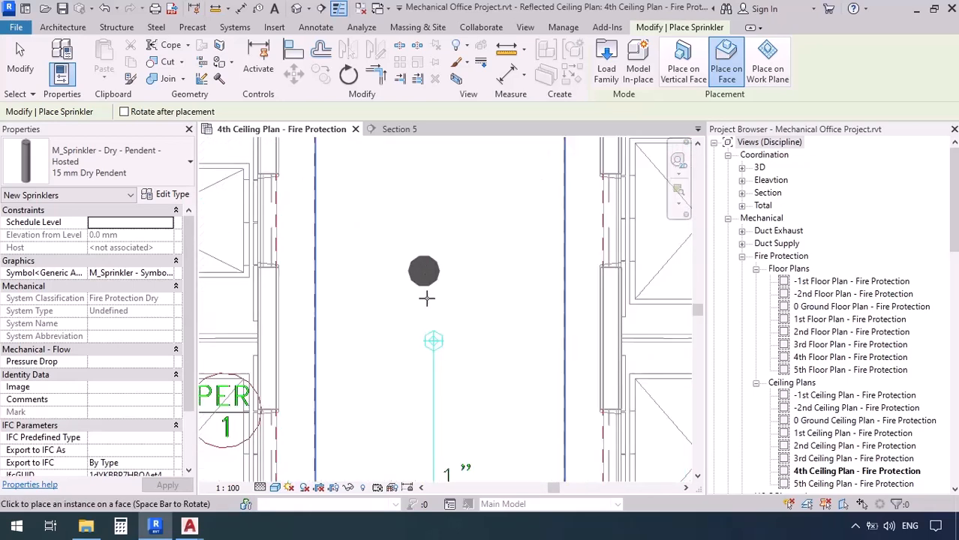
pyautogui.scroll(3, 448, 374)
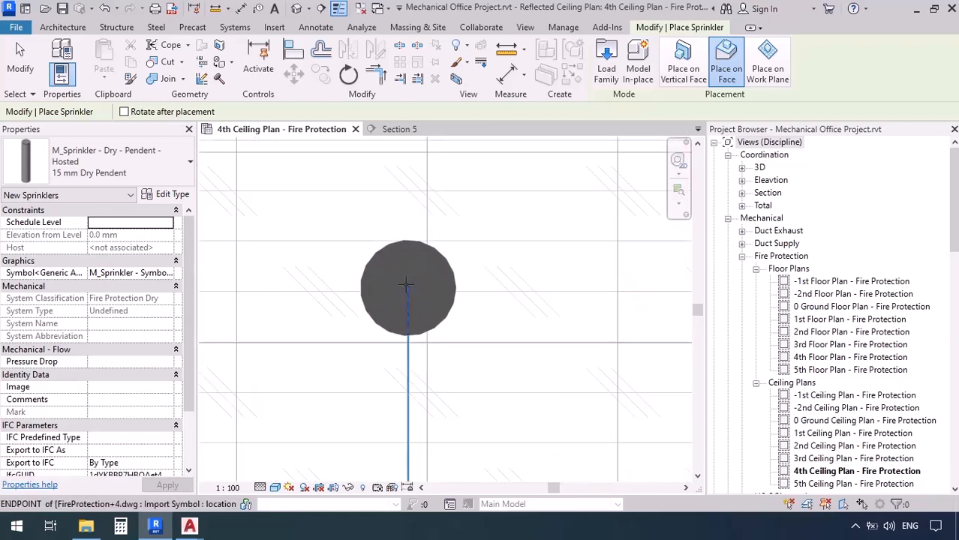
pyautogui.scroll(-6, 406, 237)
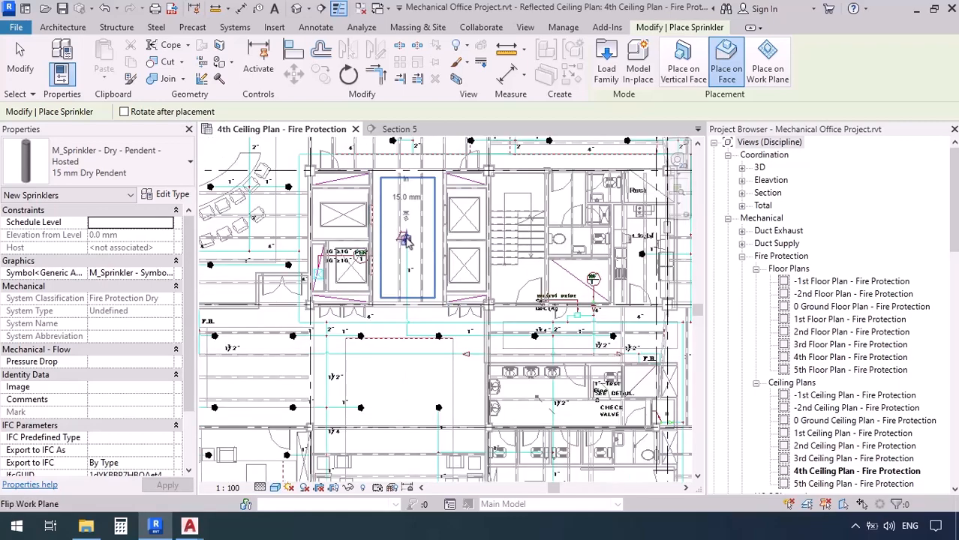
# Place a sprinkler at the CAD location in the open area at the northern corridor's western end, beside the double doors.
pyautogui.moveTo(412, 285); pyautogui.dragTo(435, 417, button='middle')
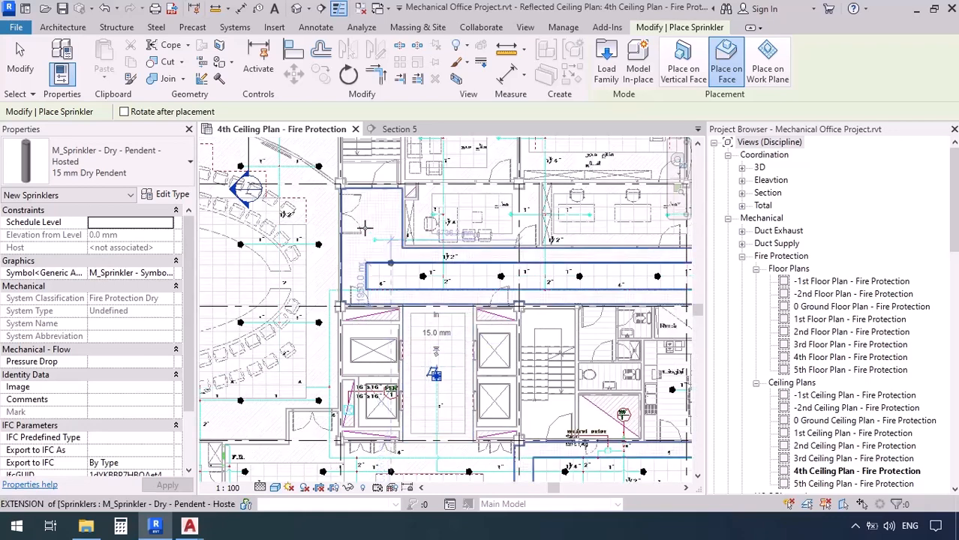
pyautogui.scroll(3, 368, 224)
pyautogui.scroll(10, 377, 238)
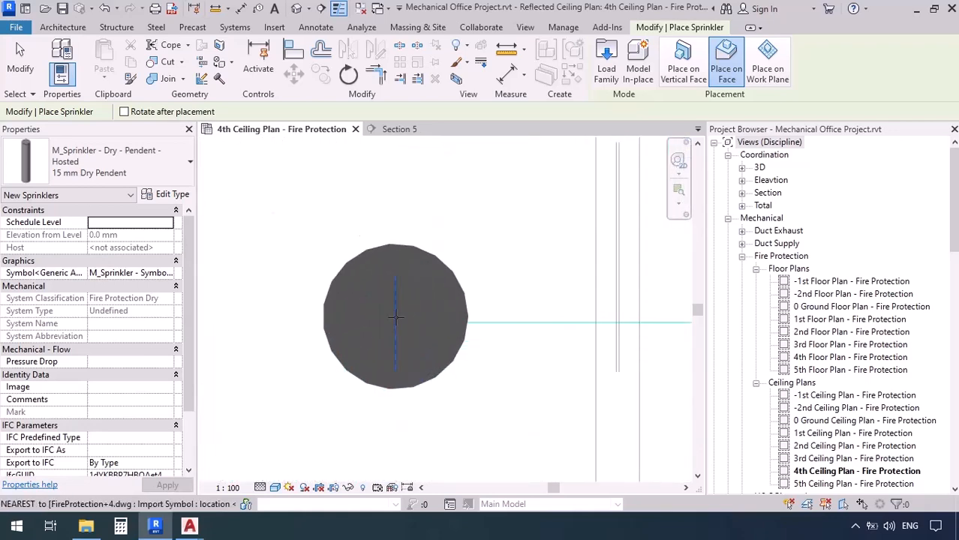
pyautogui.scroll(-10, 319, 255)
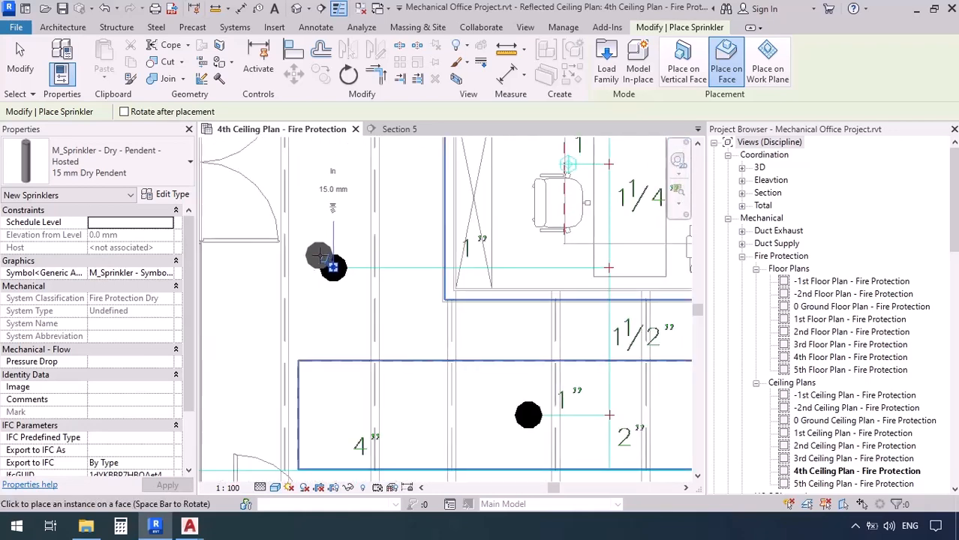
# Place two sprinklers at the CAD endpoints in the single-desk secretary office just north of the corridor.
pyautogui.scroll(10, 322, 258)
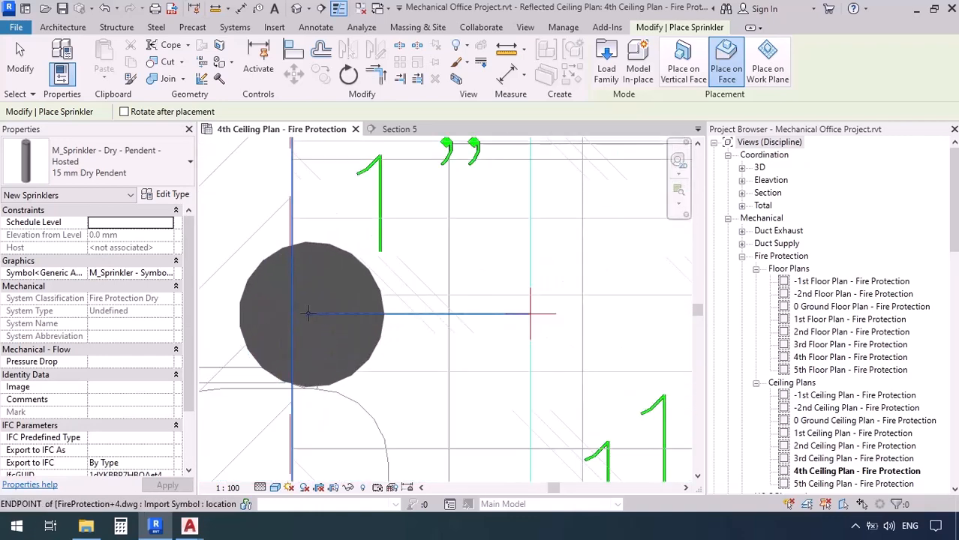
pyautogui.scroll(-6, 254, 315)
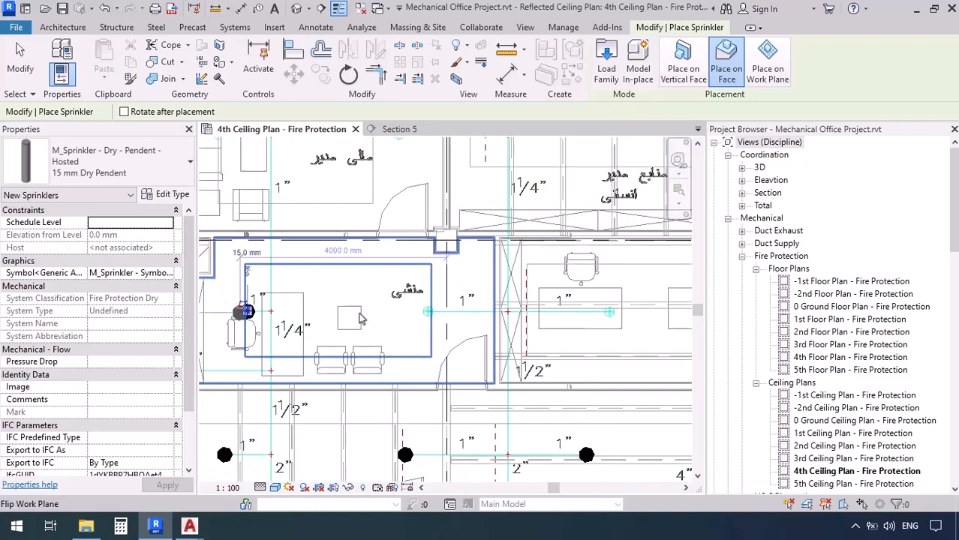
pyautogui.scroll(3, 415, 307)
pyautogui.scroll(4, 416, 308)
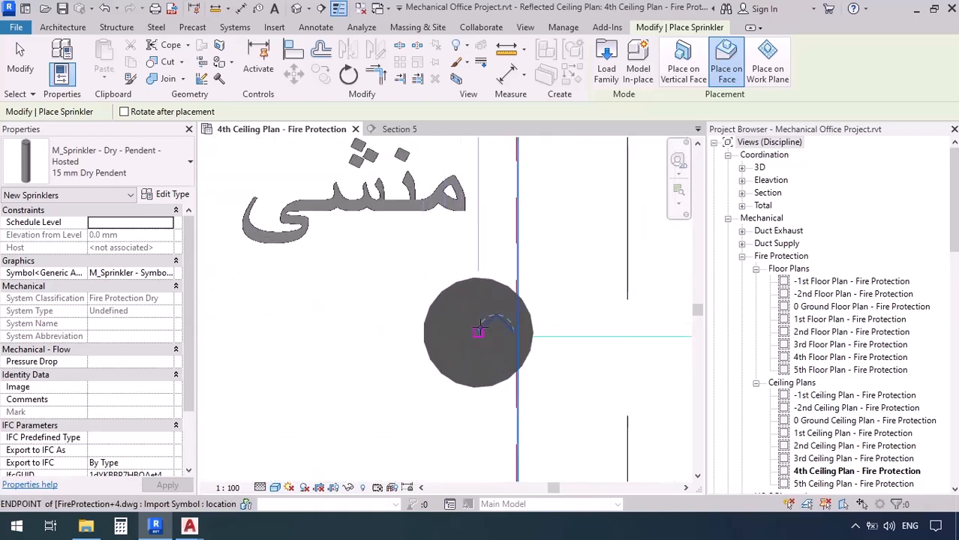
pyautogui.scroll(-5, 390, 327)
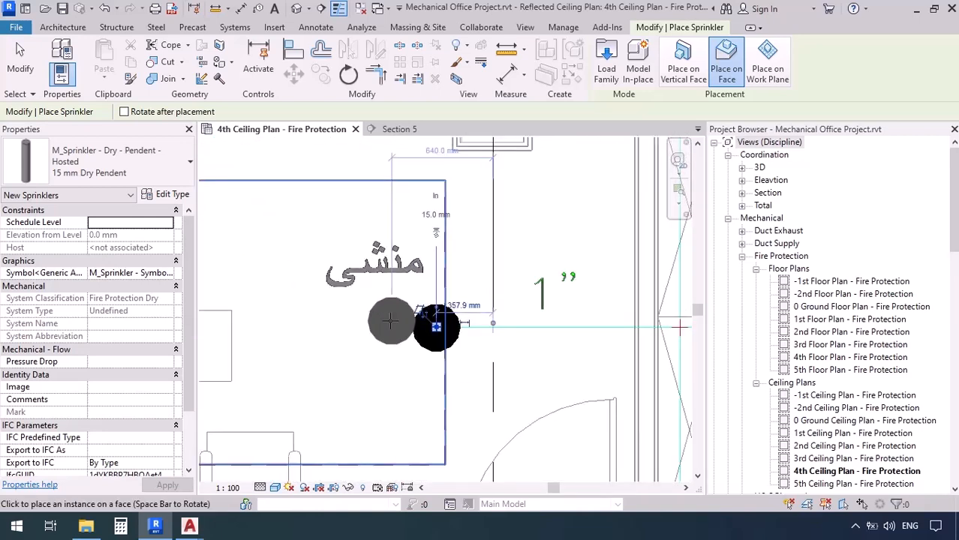
# Place two sprinklers at the western and eastern CAD endpoints in the adjacent two-desk secretary office to the east.
pyautogui.moveTo(685, 299); pyautogui.dragTo(538, 336, button='middle')
pyautogui.scroll(8, 529, 330)
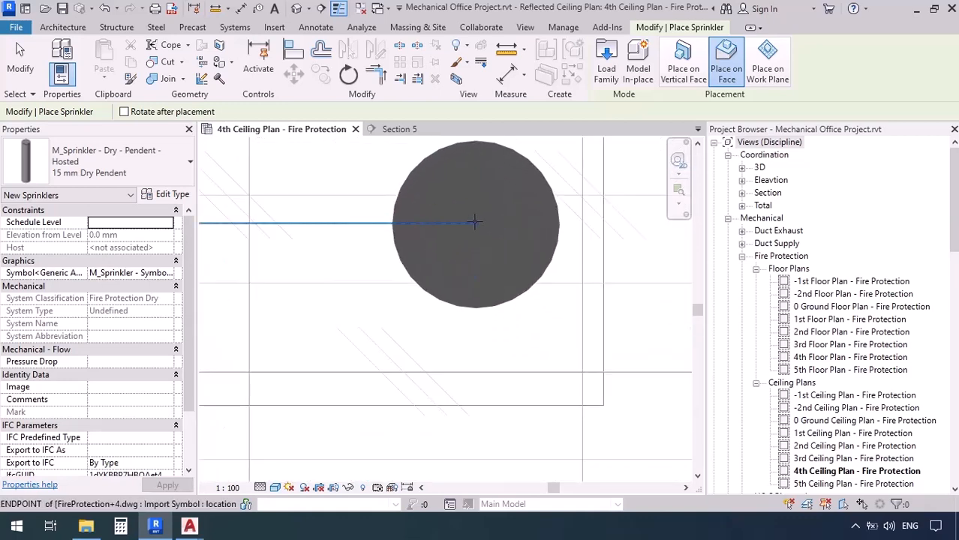
pyautogui.click(473, 221)
pyautogui.scroll(-7, 413, 276)
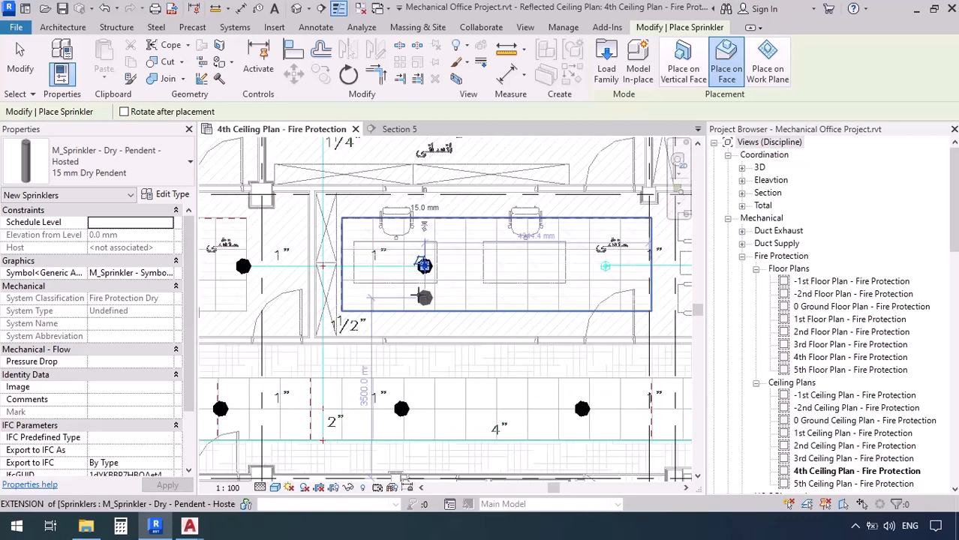
pyautogui.scroll(-1, 418, 296)
pyautogui.scroll(3, 593, 271)
pyautogui.scroll(3, 593, 271)
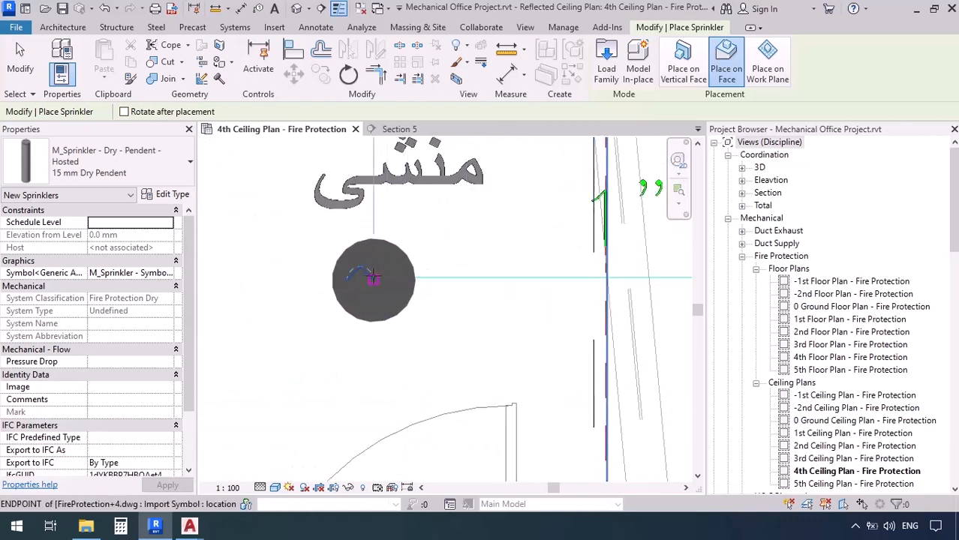
pyautogui.scroll(1, 364, 277)
pyautogui.scroll(2, 360, 278)
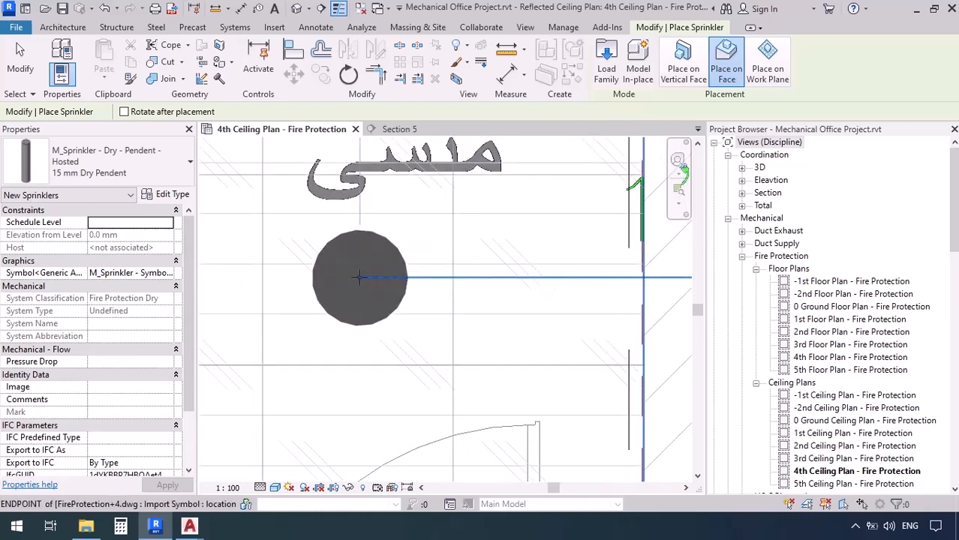
pyautogui.scroll(-6, 422, 278)
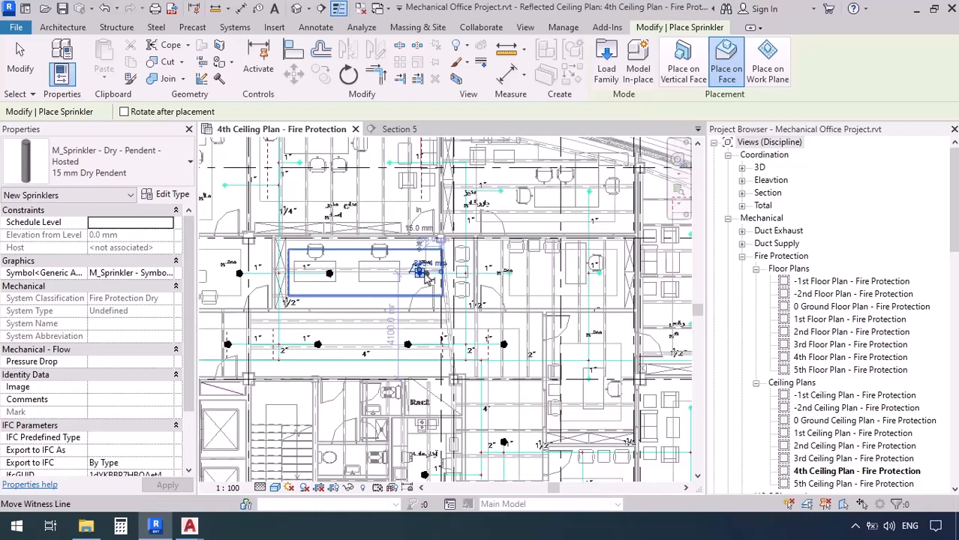
# Place two sprinklers at the CAD endpoints in the next secretary office to the east, beside the waiting chairs.
pyautogui.scroll(6, 495, 319)
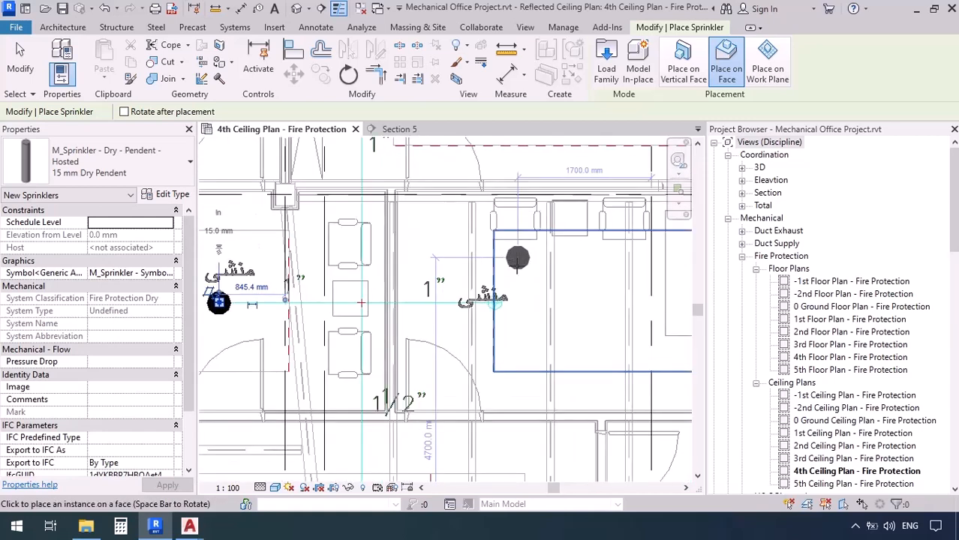
pyautogui.scroll(3, 497, 324)
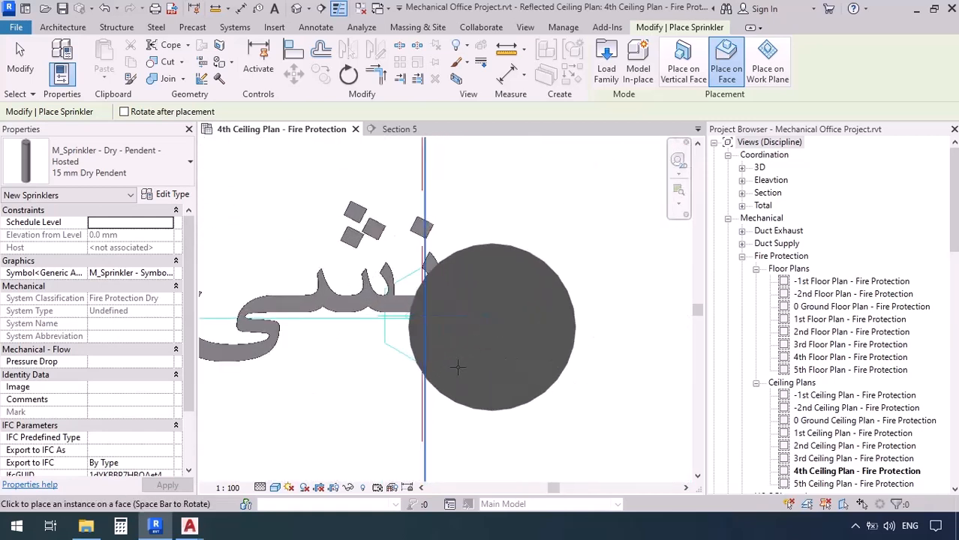
pyautogui.scroll(1, 470, 334)
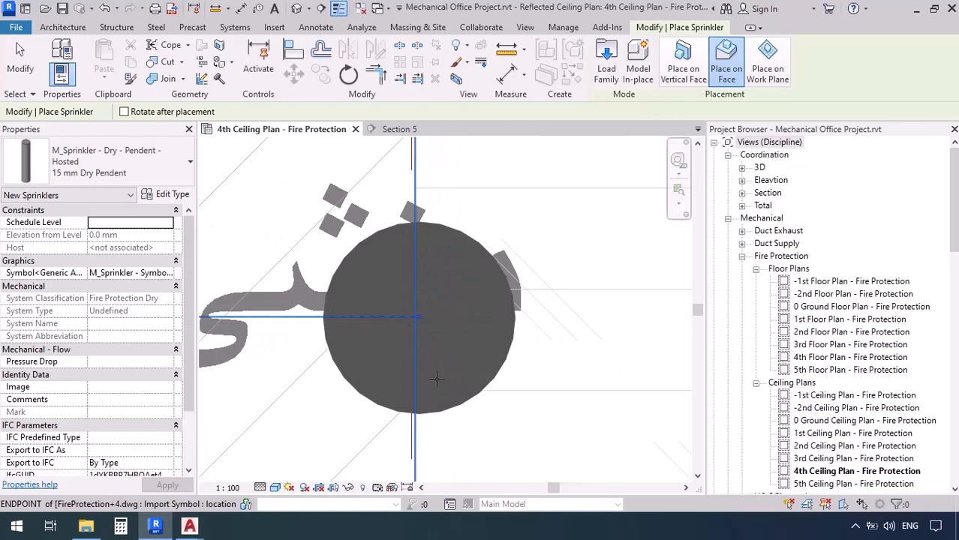
pyautogui.scroll(-8, 436, 379)
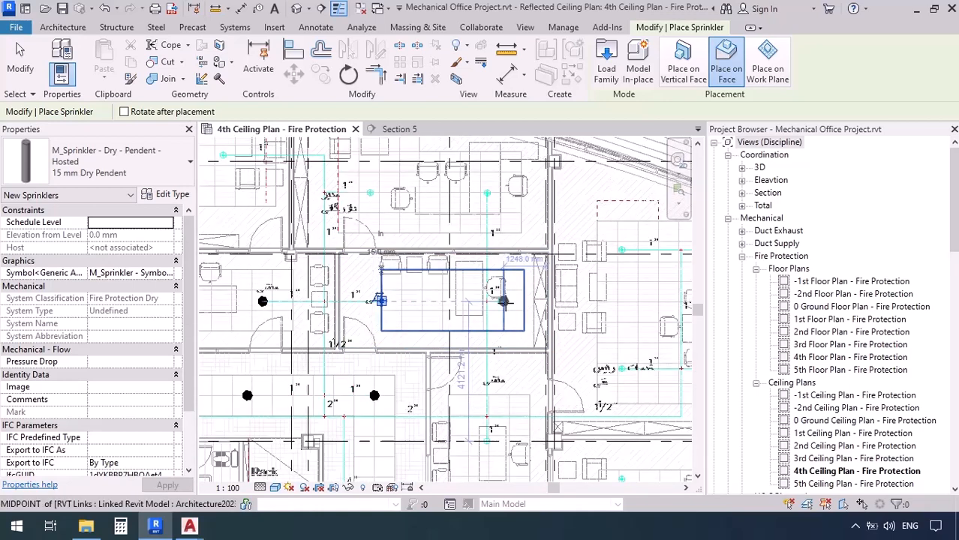
pyautogui.scroll(5, 501, 302)
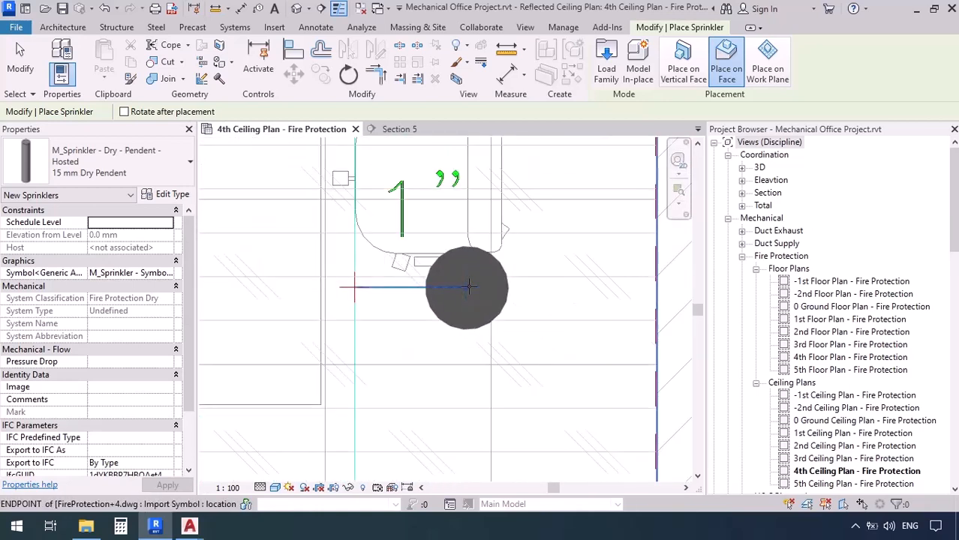
pyautogui.scroll(-6, 468, 341)
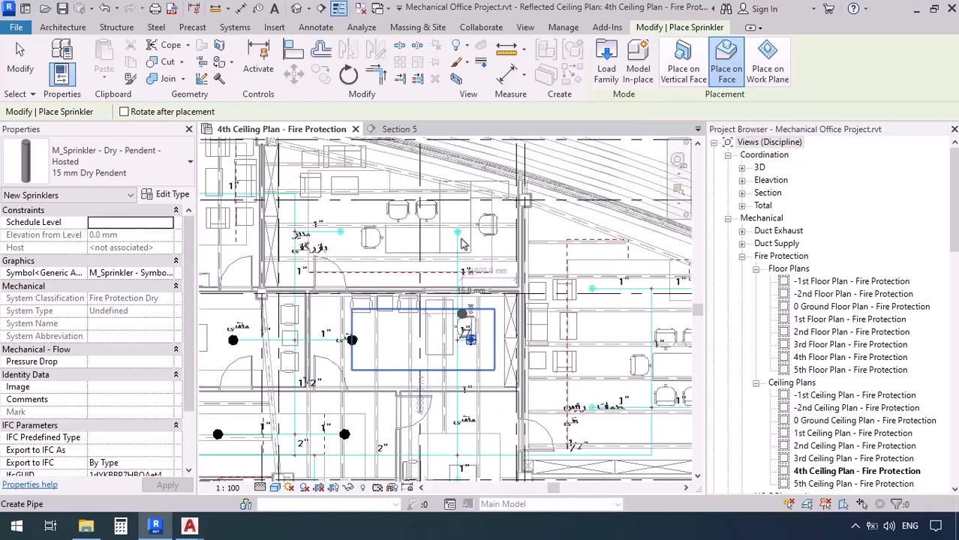
# Place two sprinklers at the CAD locations in the commercial manager's office directly north of the secretary office.
pyautogui.moveTo(481, 289); pyautogui.dragTo(489, 275, button='middle')
pyautogui.scroll(5, 484, 272)
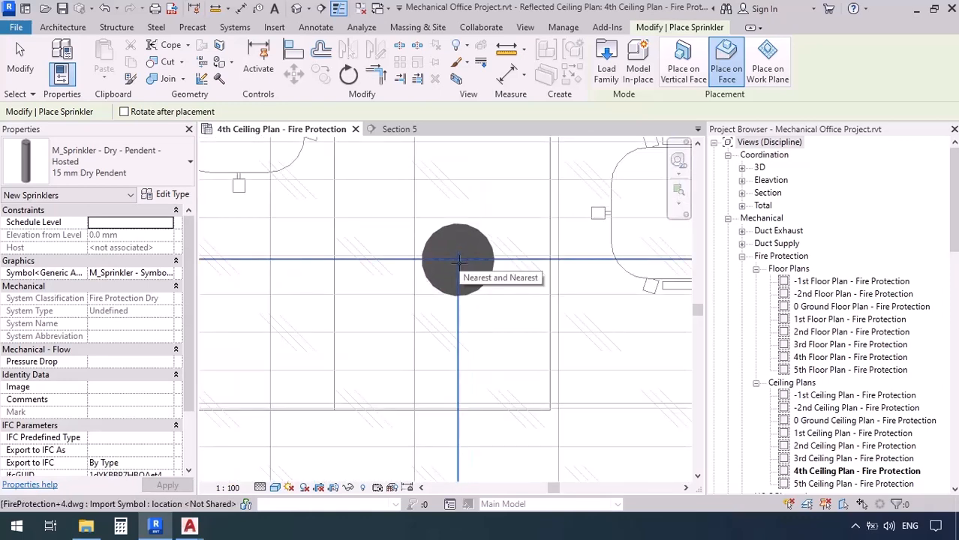
pyautogui.scroll(-5, 546, 269)
pyautogui.scroll(5, 368, 271)
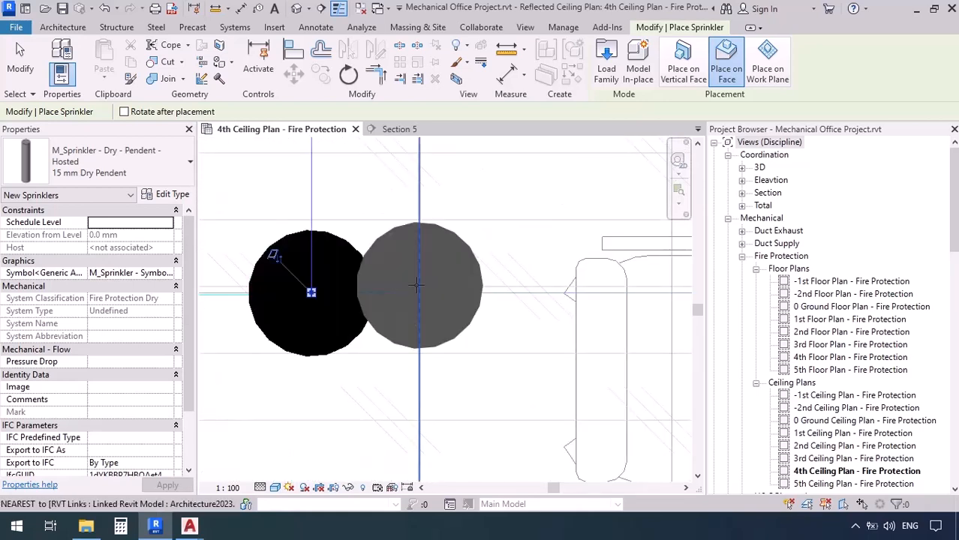
pyautogui.scroll(-5, 418, 284)
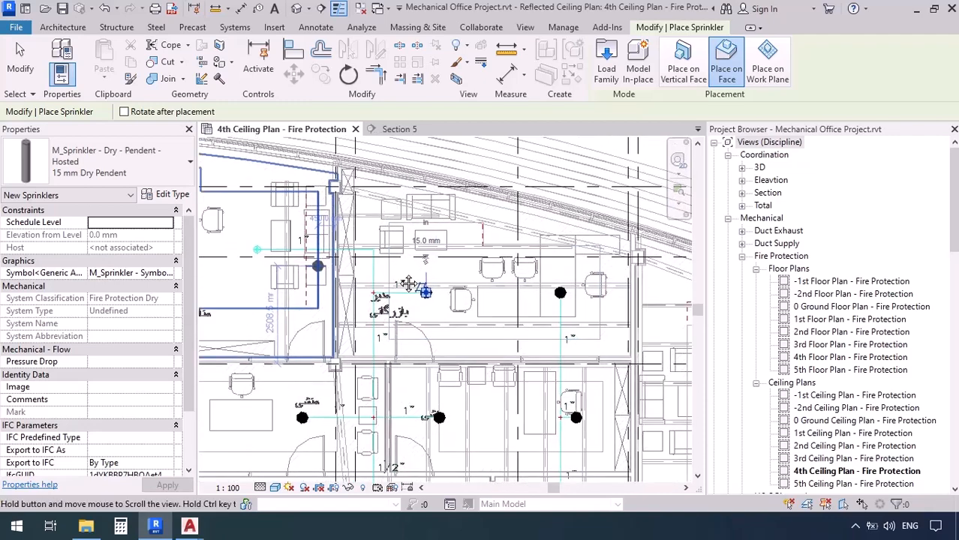
# Place two sprinklers at the CAD locations in the human resources manager's office and one in the adjoining office to the west.
pyautogui.scroll(5, 398, 292)
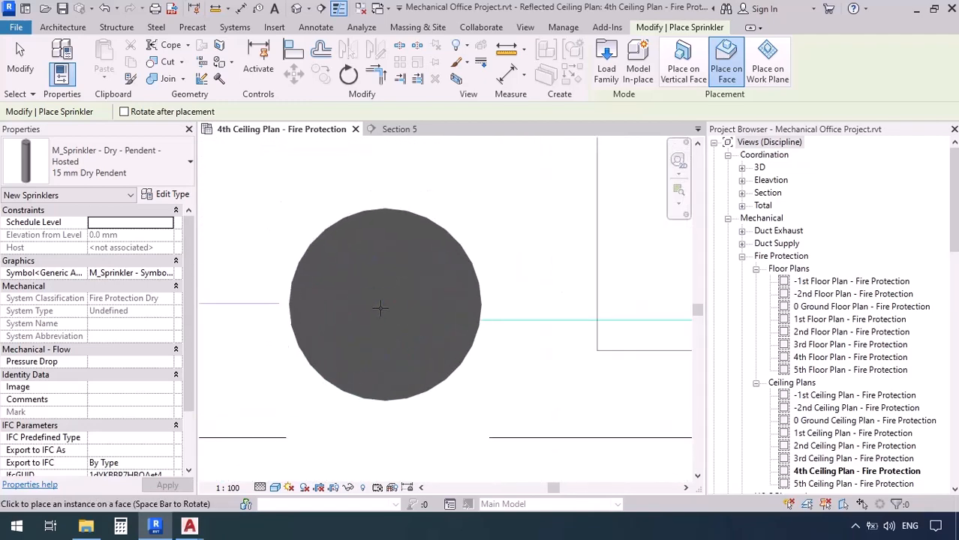
pyautogui.scroll(-5, 373, 319)
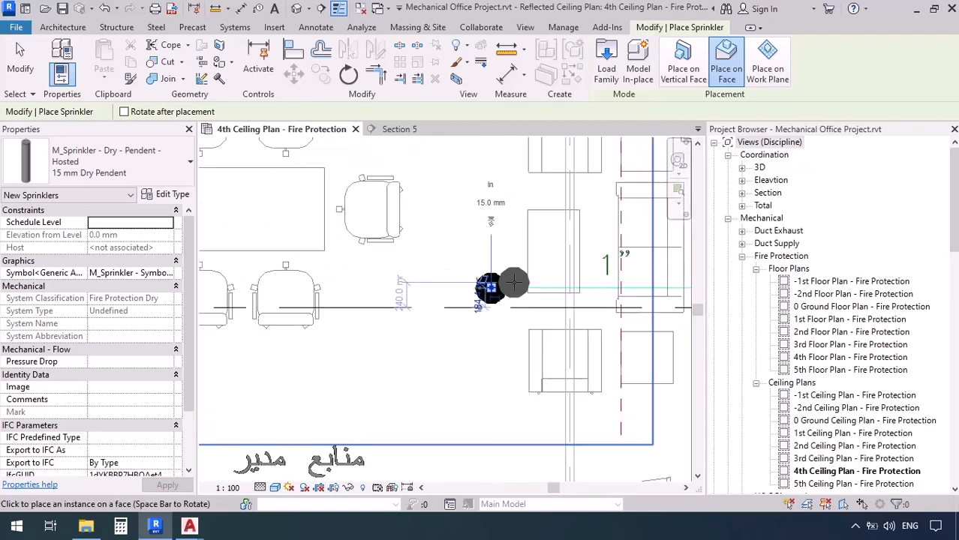
pyautogui.scroll(5, 579, 323)
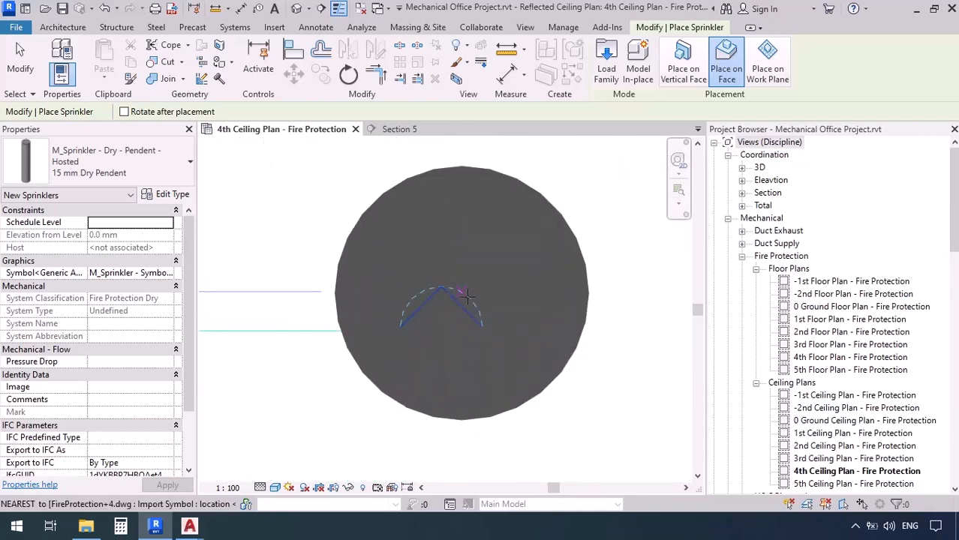
pyautogui.scroll(-5, 447, 295)
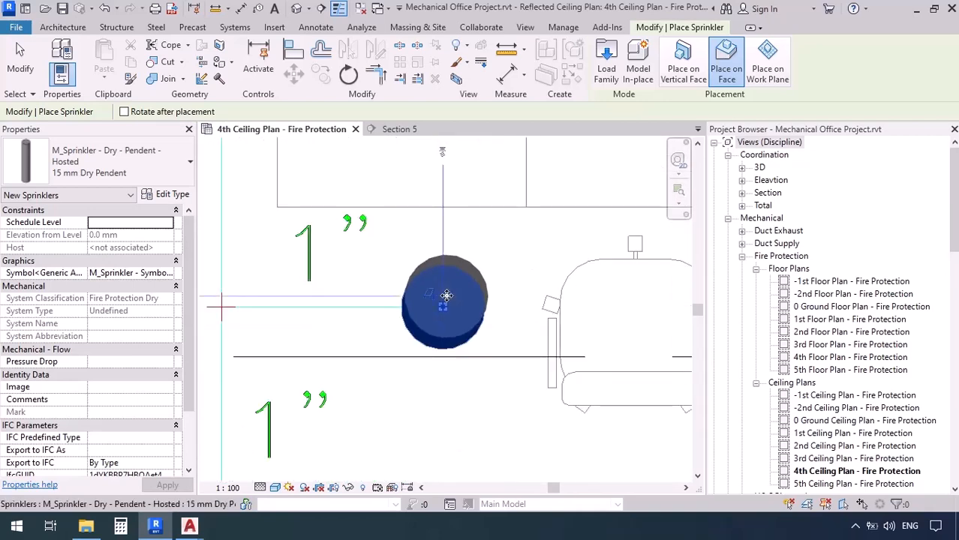
pyautogui.moveTo(435, 252); pyautogui.dragTo(510, 316, button='middle')
pyautogui.scroll(2, 318, 218)
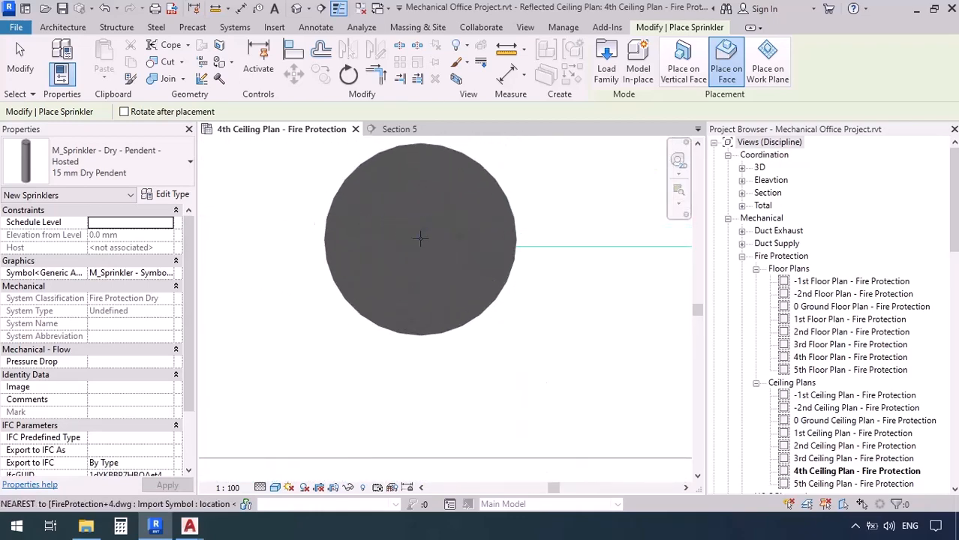
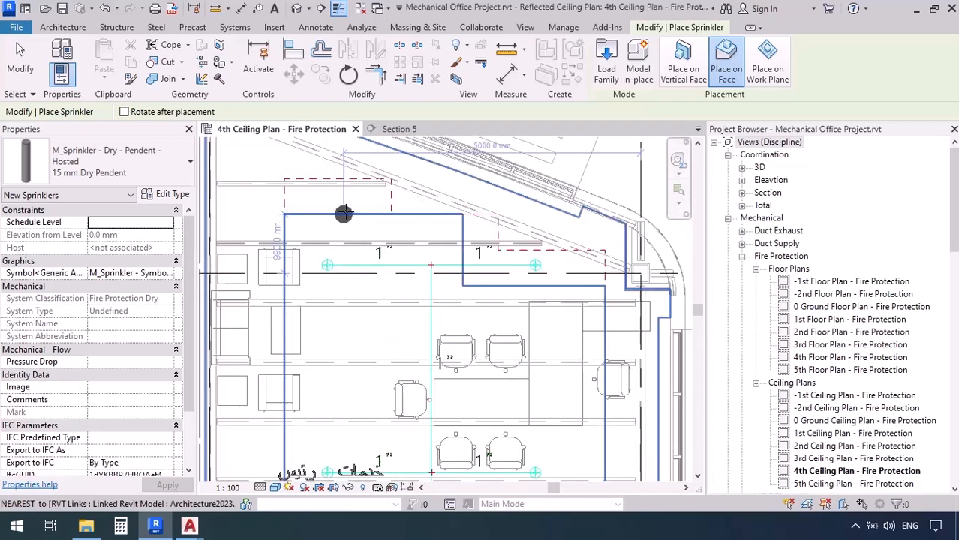
# Place the two northern sprinklers at the CAD endpoints in the technical services head's office at the building's northeast corner.
pyautogui.click(317, 295)
pyautogui.scroll(-6, 297, 291)
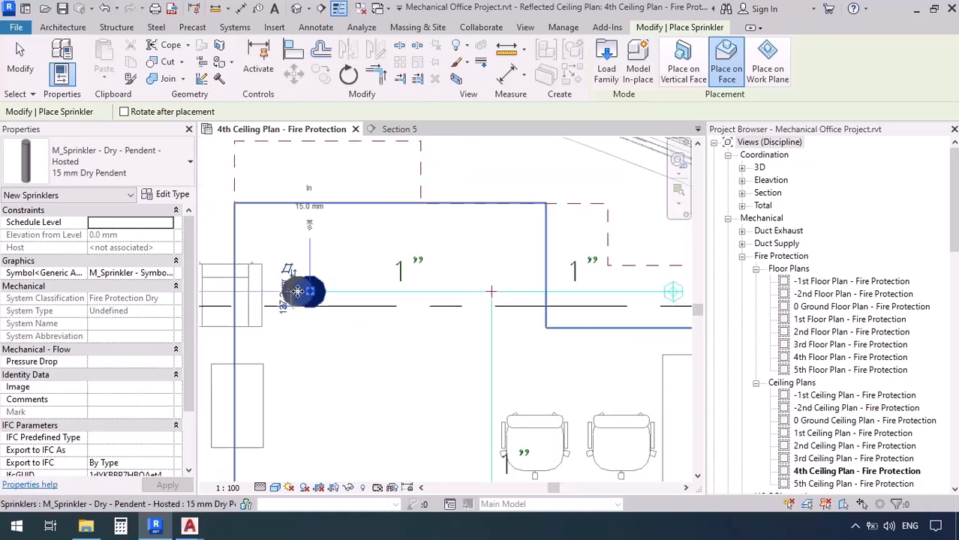
pyautogui.scroll(7, 431, 290)
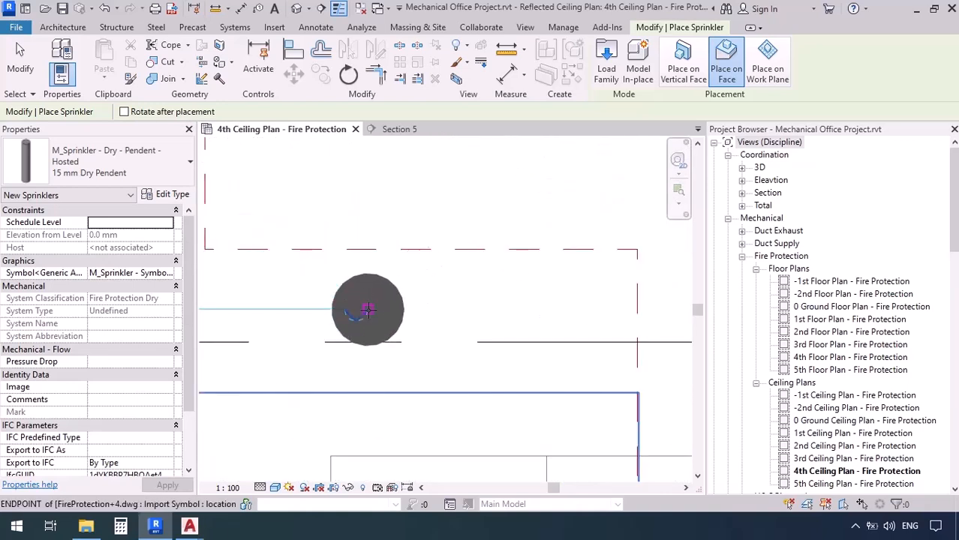
pyautogui.scroll(-6, 379, 258)
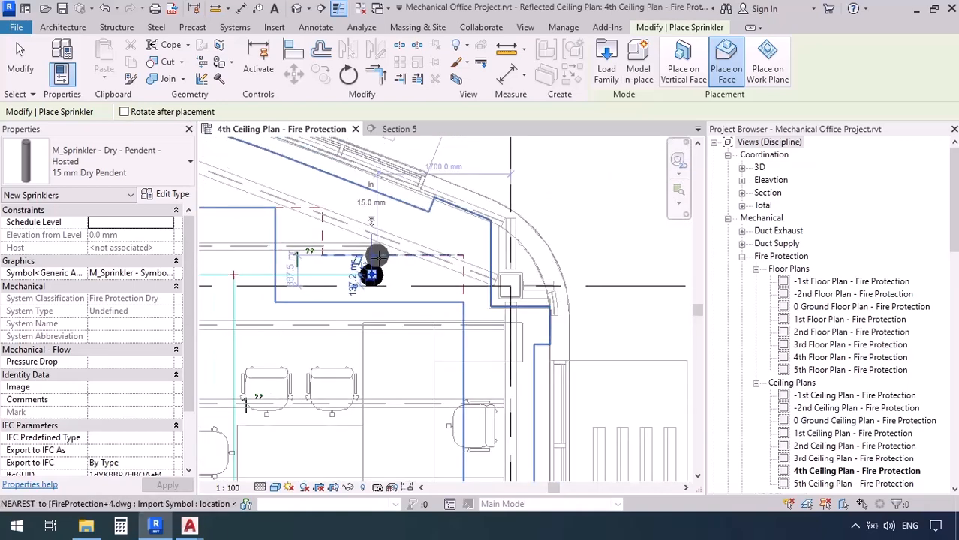
# Place the two southern sprinklers at the CAD endpoints in the technical services head's office.
pyautogui.moveTo(433, 342); pyautogui.dragTo(535, 208, button='middle')
pyautogui.scroll(4, 460, 325)
pyautogui.scroll(4, 492, 318)
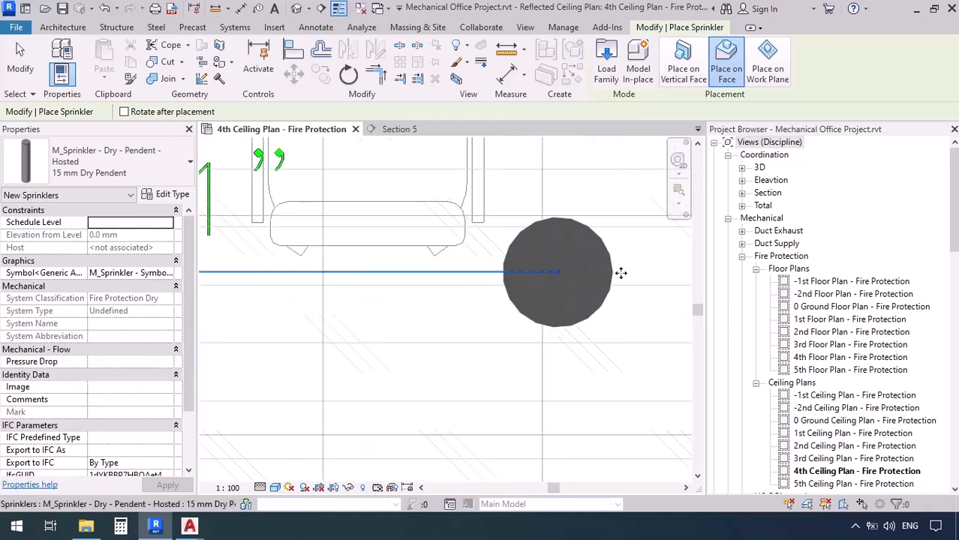
pyautogui.scroll(-6, 621, 273)
pyautogui.scroll(6, 377, 278)
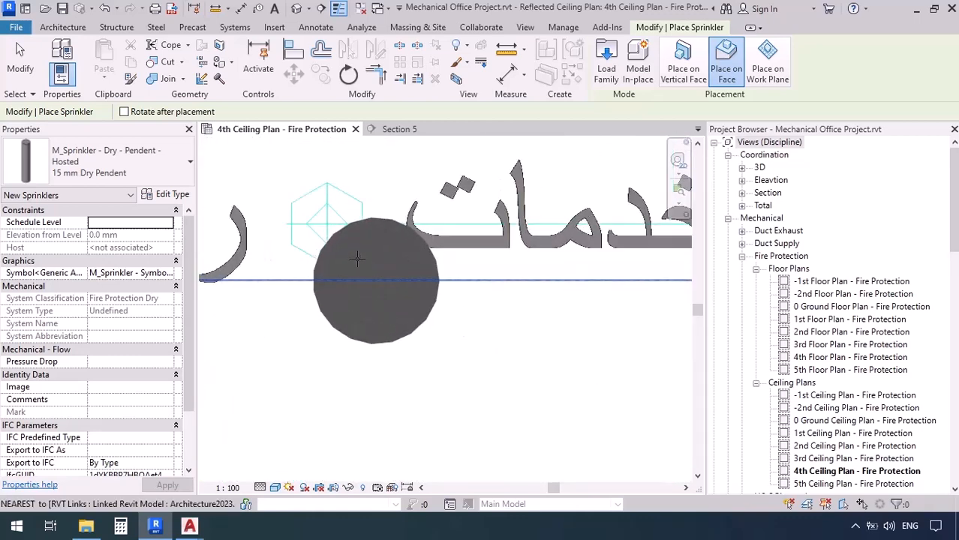
pyautogui.scroll(-8, 326, 223)
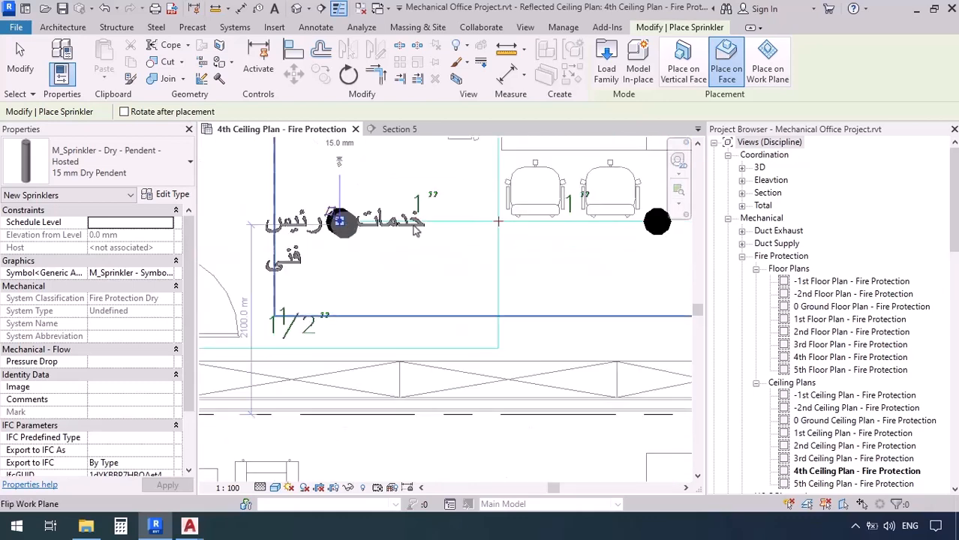
# Place the two northern sprinklers at the CAD endpoints in the meeting-table office directly south of the technical services head's office.
pyautogui.scroll(-2, 415, 223)
pyautogui.scroll(8, 471, 298)
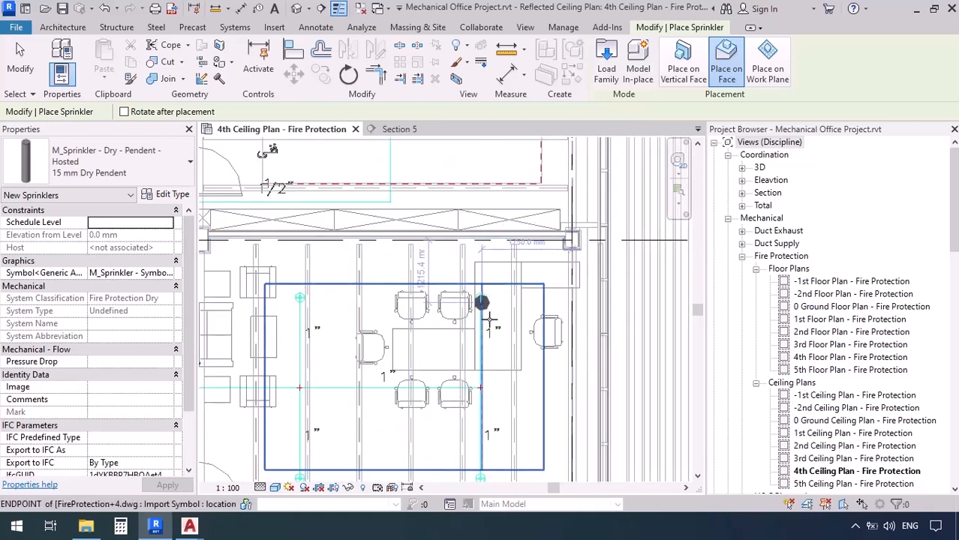
pyautogui.scroll(1, 471, 298)
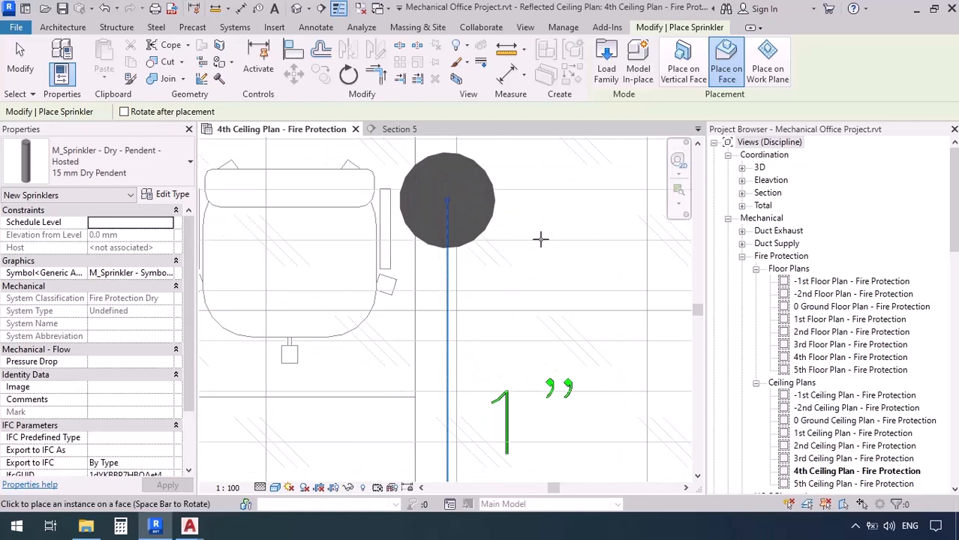
pyautogui.scroll(-3, 522, 229)
pyautogui.scroll(4, 331, 222)
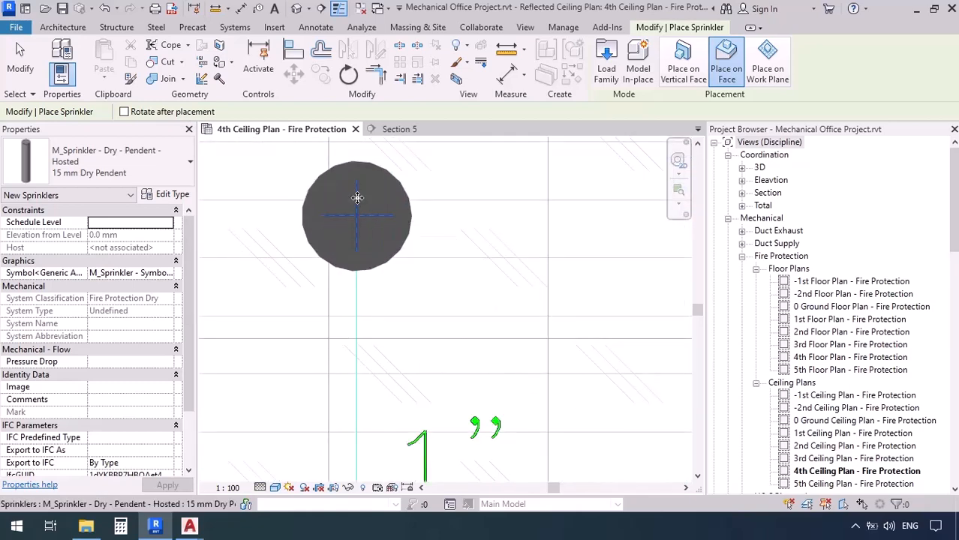
# Place the two southern sprinklers at the CAD endpoints in the meeting-table office south of the technical services head's office.
pyautogui.scroll(-3, 357, 197)
pyautogui.scroll(5, 354, 342)
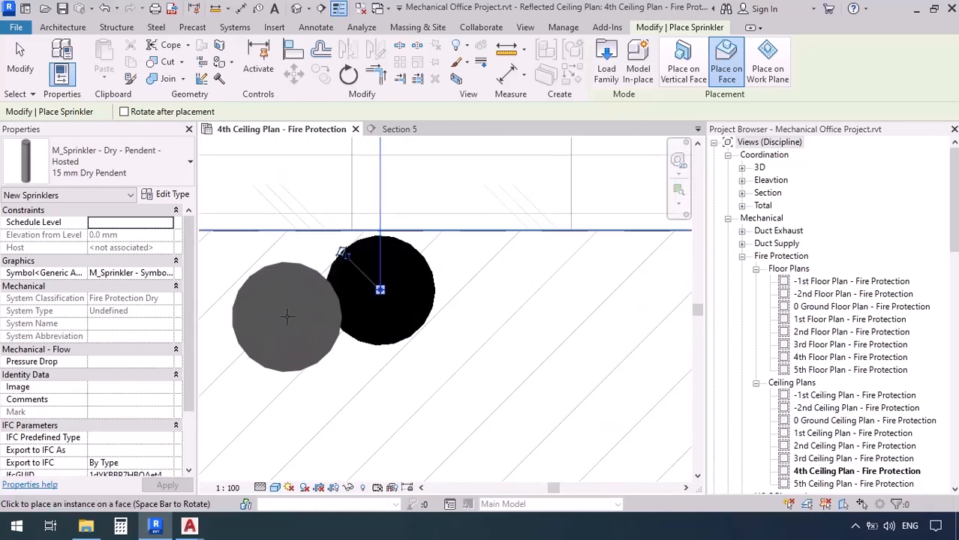
pyautogui.scroll(-3, 287, 316)
pyautogui.scroll(5, 481, 314)
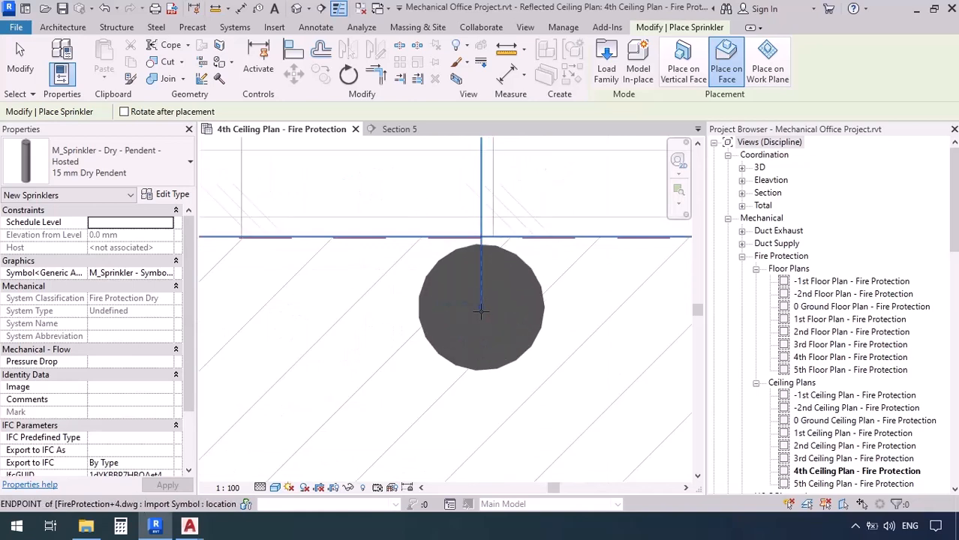
pyautogui.scroll(-5, 422, 228)
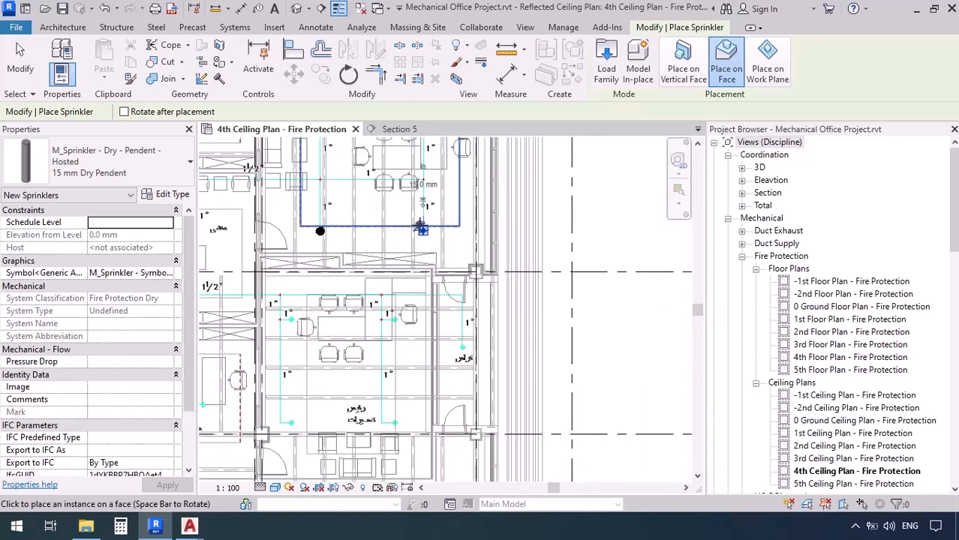
# Place a sprinkler at the CAD location in the single-sprinkler office directly west of the meeting-table office.
pyautogui.moveTo(422, 228); pyautogui.dragTo(528, 302, button='middle')
pyautogui.scroll(10, 348, 320)
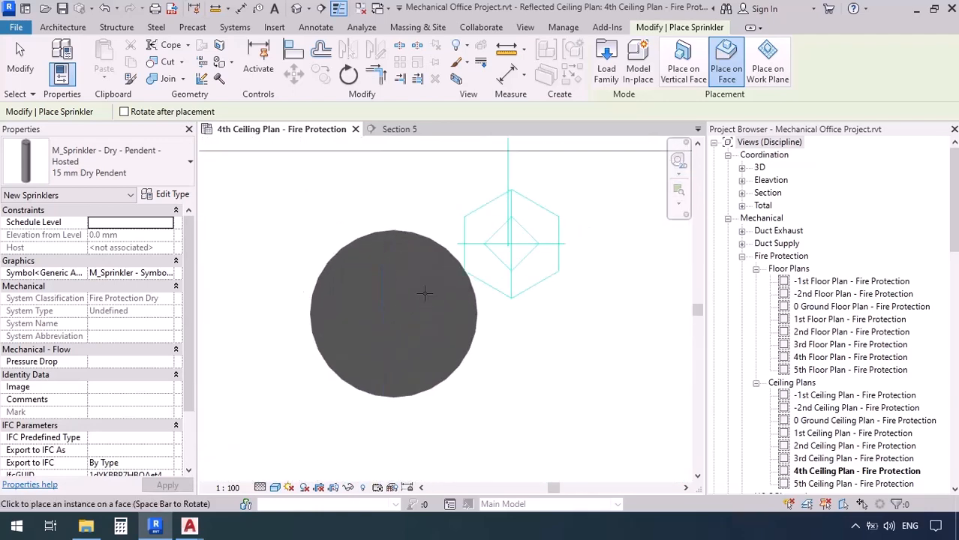
pyautogui.scroll(-8, 472, 253)
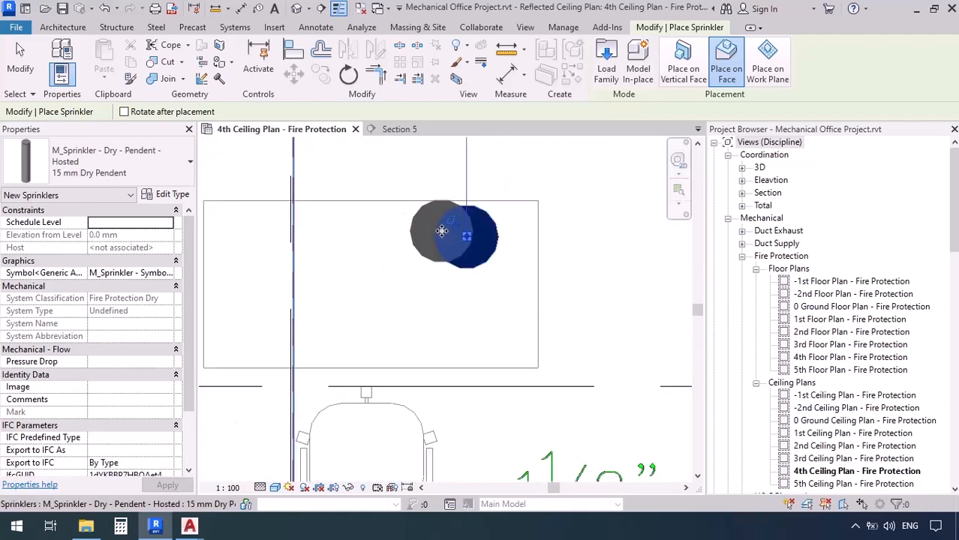
# Place the two northern sprinklers at the CAD endpoints in the maintenance head's office on the building's east side.
pyautogui.moveTo(544, 364); pyautogui.dragTo(258, 321, button='middle')
pyautogui.scroll(7, 331, 303)
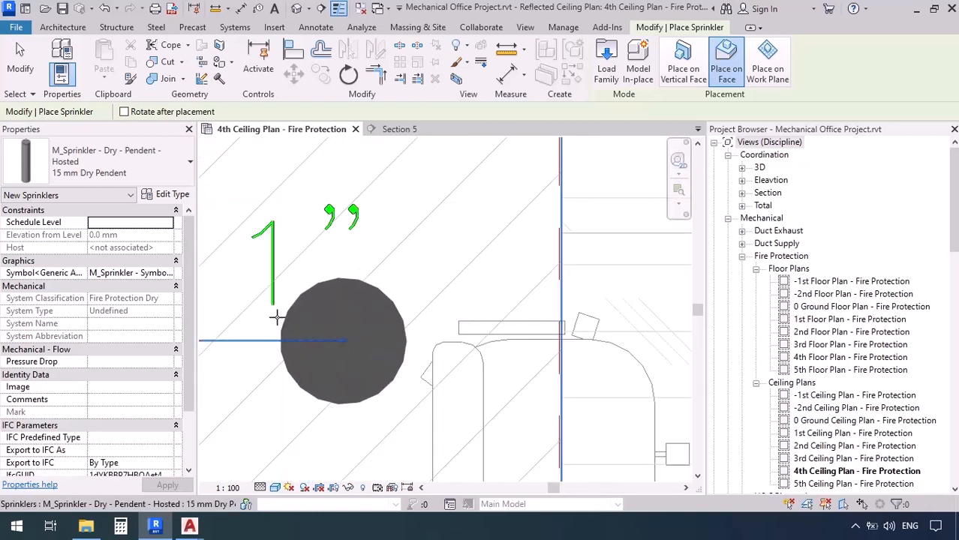
pyautogui.scroll(-7, 277, 318)
pyautogui.moveTo(537, 327); pyautogui.dragTo(491, 330, button='middle')
pyautogui.scroll(4, 436, 319)
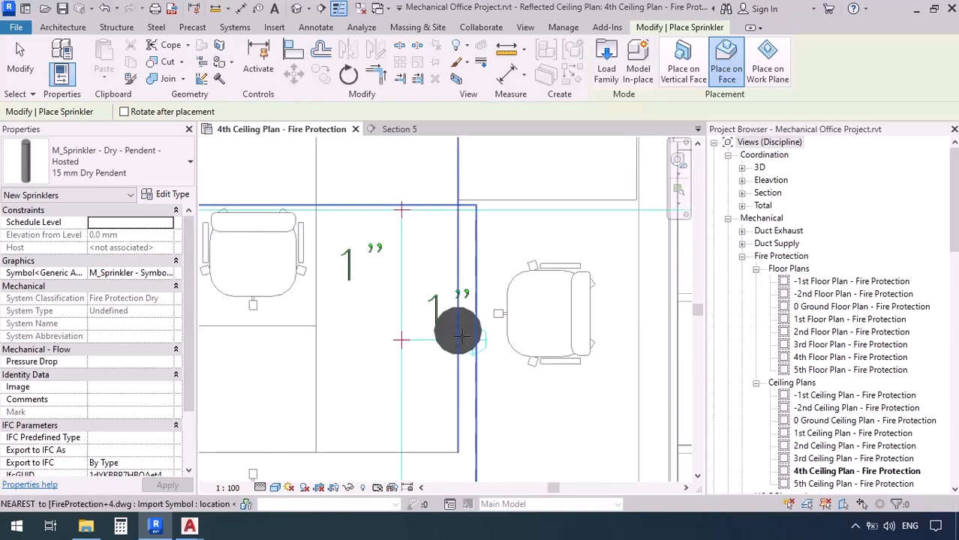
pyautogui.scroll(6, 458, 334)
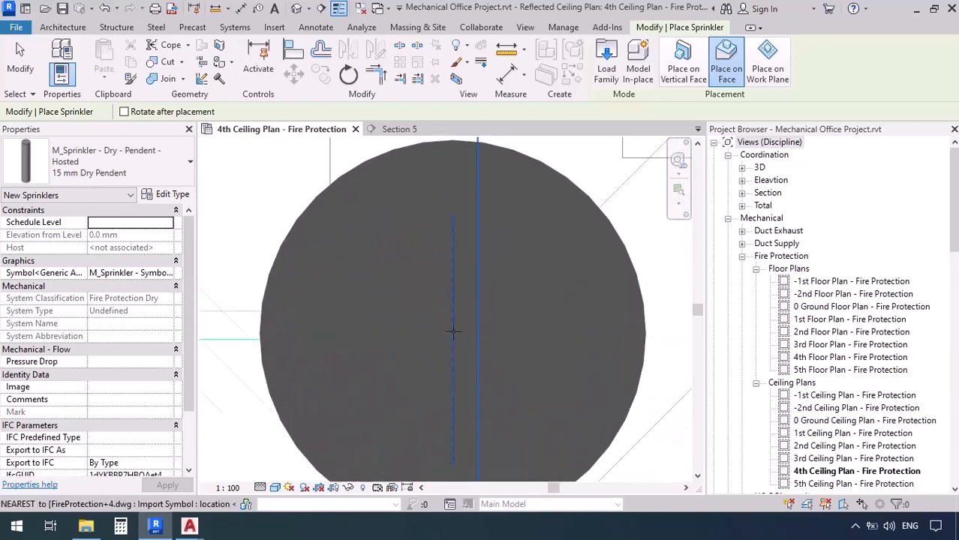
pyautogui.scroll(-4, 500, 315)
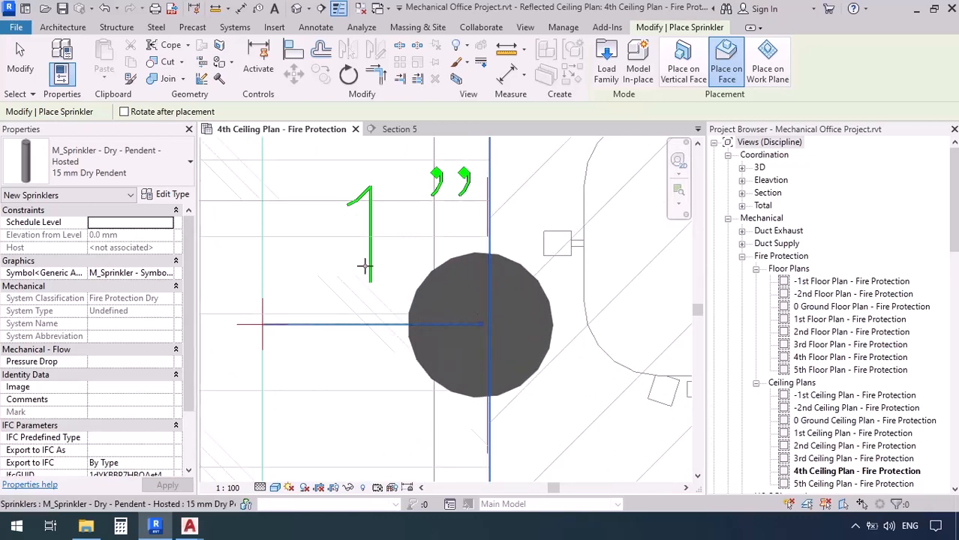
# Place a sprinkler at the CAD endpoint in the terrace east of the maintenance head's office.
pyautogui.scroll(-5, 365, 266)
pyautogui.scroll(4, 488, 336)
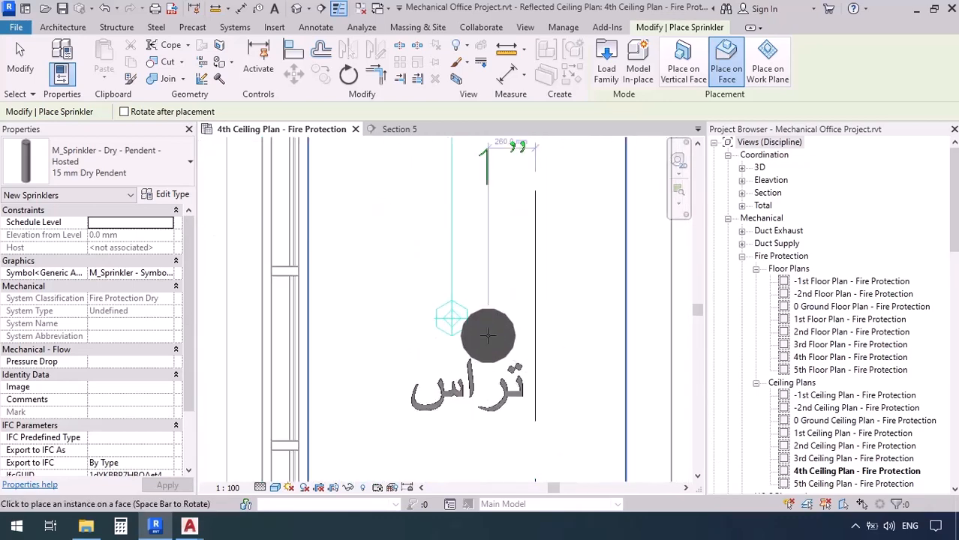
pyautogui.scroll(3, 488, 336)
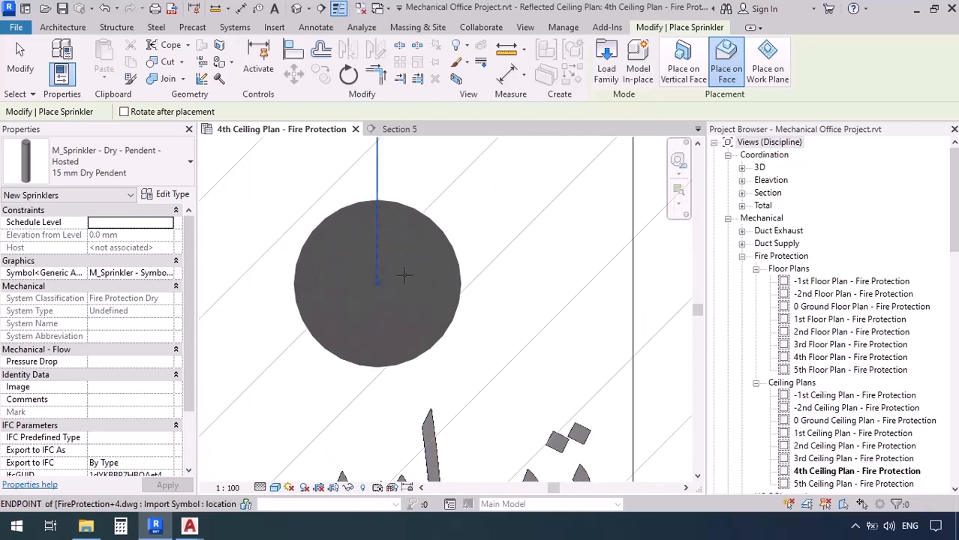
pyautogui.click(405, 276)
# Place the two southern sprinklers at the CAD endpoints in the maintenance head's office.
pyautogui.scroll(-7, 461, 251)
pyautogui.moveTo(362, 347); pyautogui.dragTo(464, 256, button='middle')
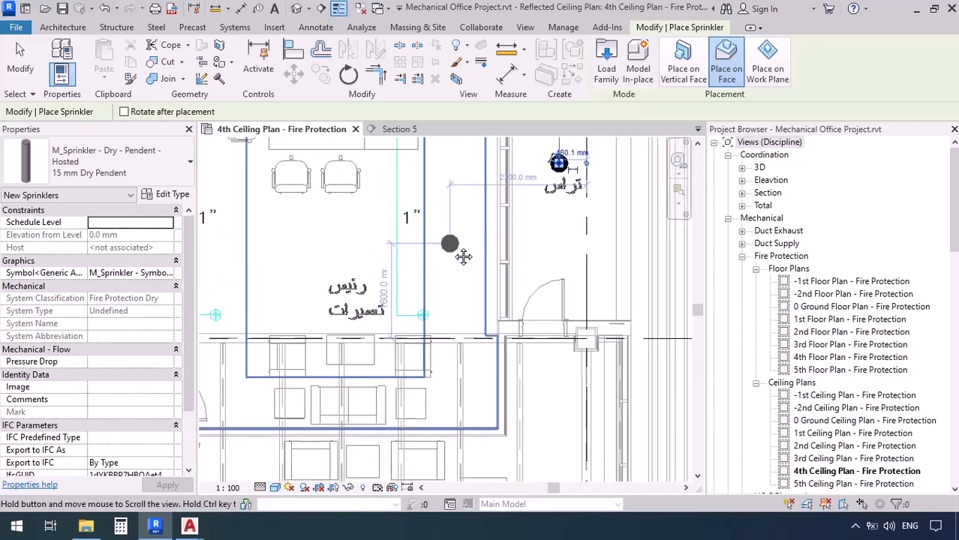
pyautogui.scroll(6, 464, 257)
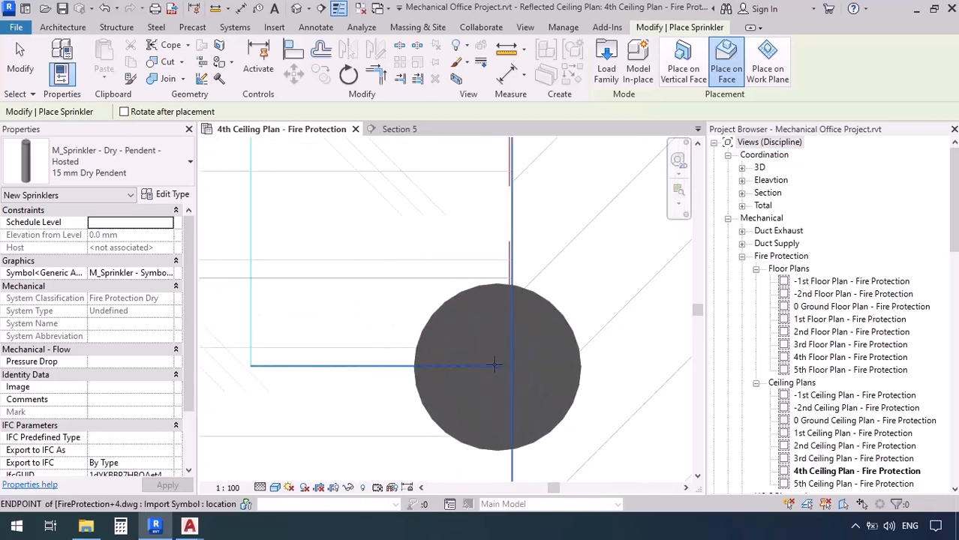
pyautogui.scroll(-5, 554, 284)
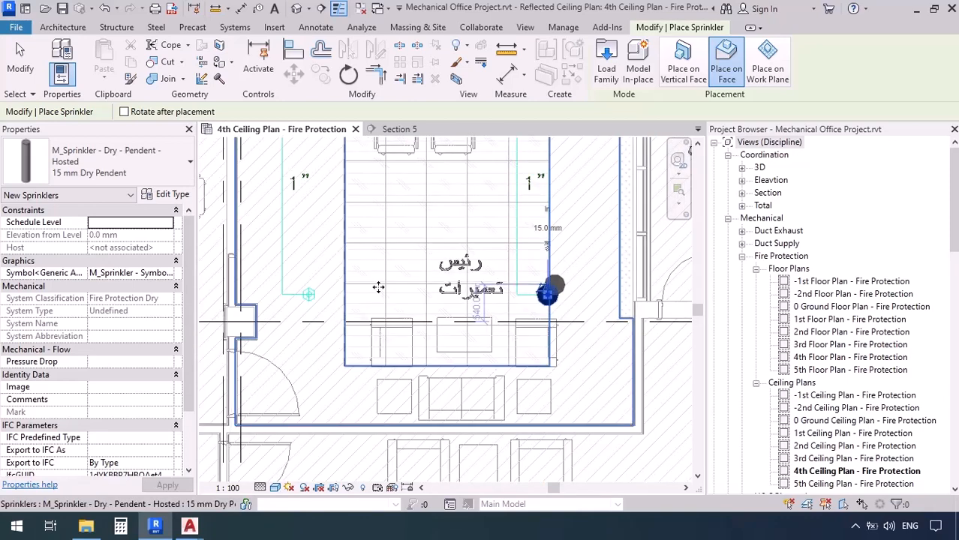
pyautogui.scroll(4, 322, 295)
pyautogui.scroll(5, 416, 307)
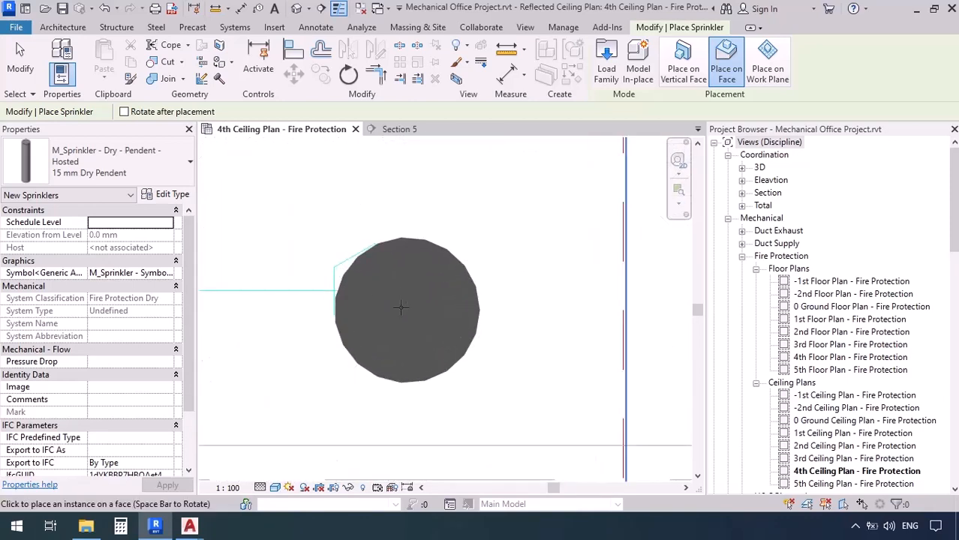
pyautogui.scroll(-2, 383, 296)
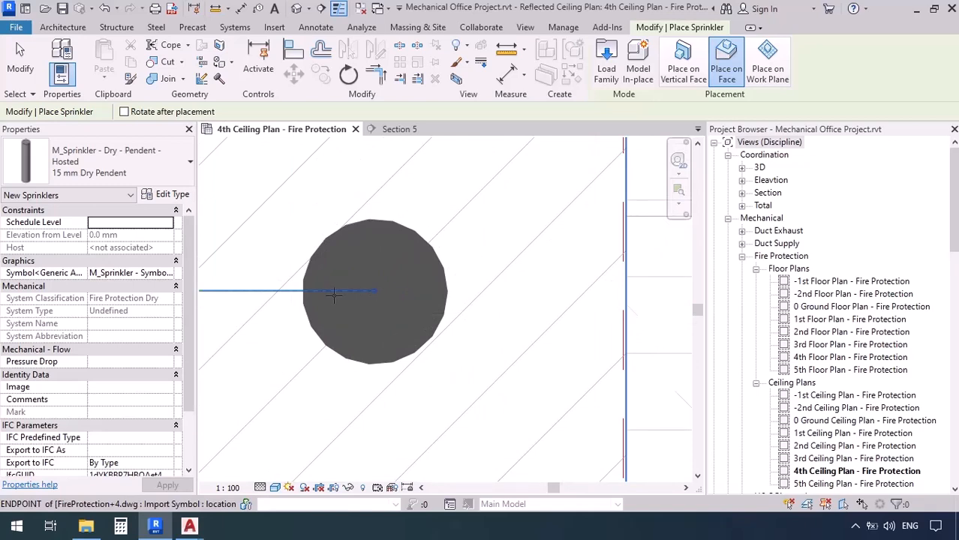
# Place the two northern sprinklers at the CAD endpoints in the large office at the building's southeast corner.
pyautogui.scroll(-8, 351, 242)
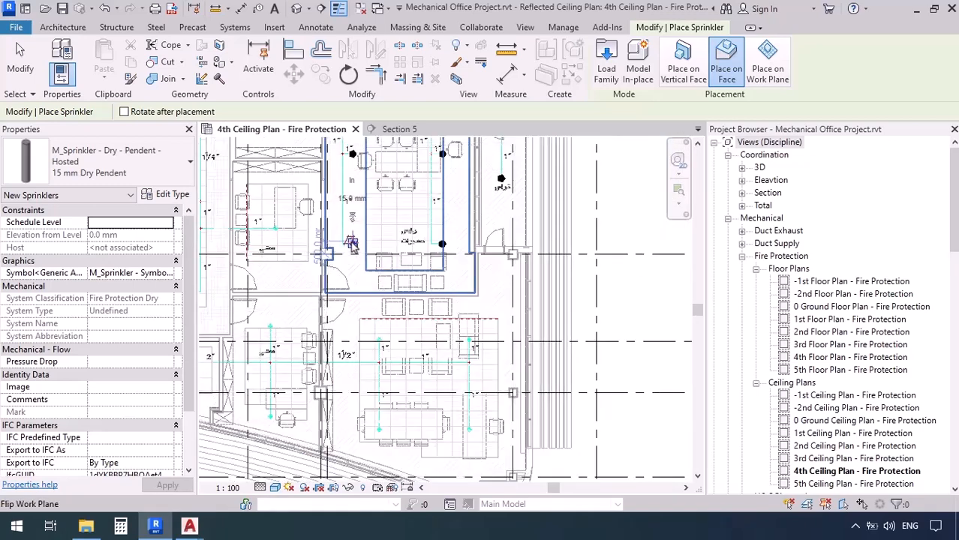
pyautogui.scroll(7, 450, 306)
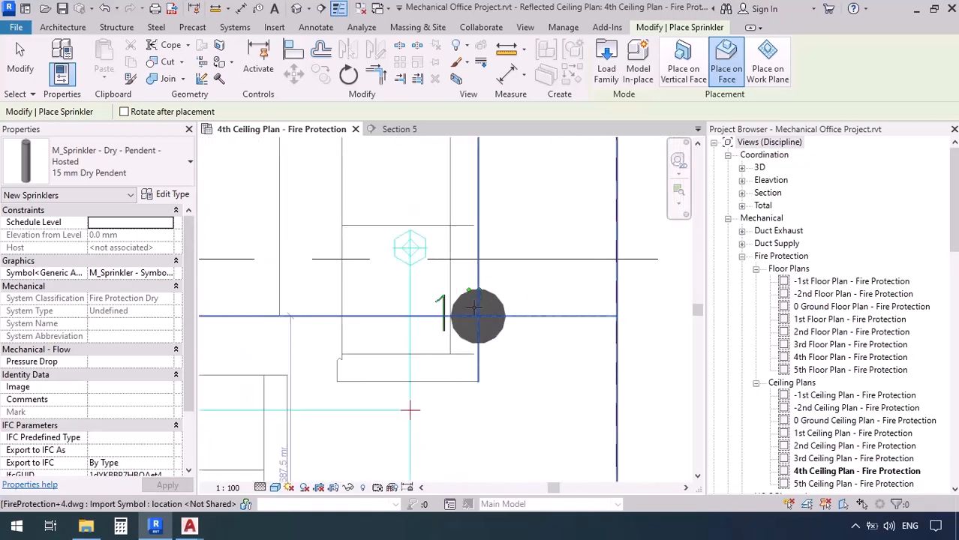
pyautogui.scroll(3, 474, 308)
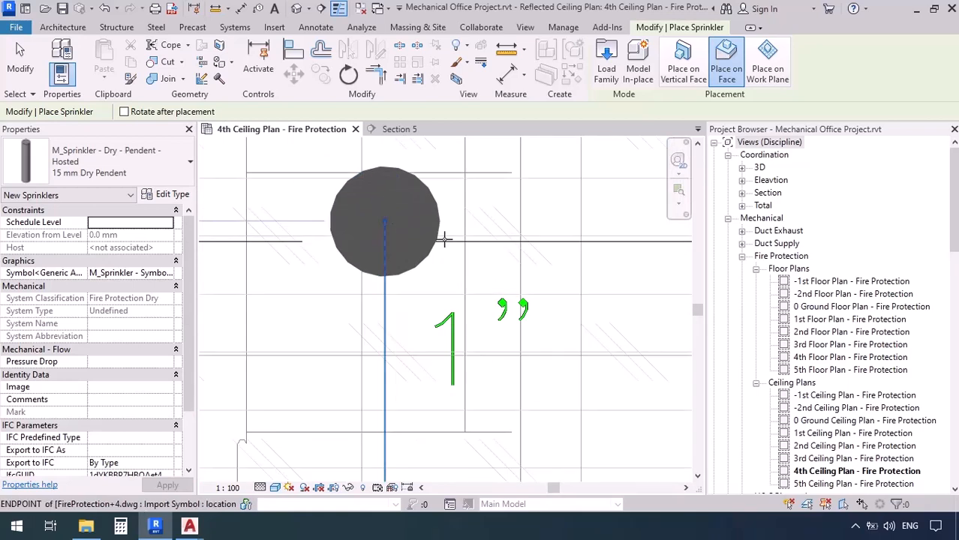
pyautogui.scroll(-6, 509, 241)
pyautogui.moveTo(326, 281); pyautogui.dragTo(522, 336, button='middle')
pyautogui.scroll(3, 429, 300)
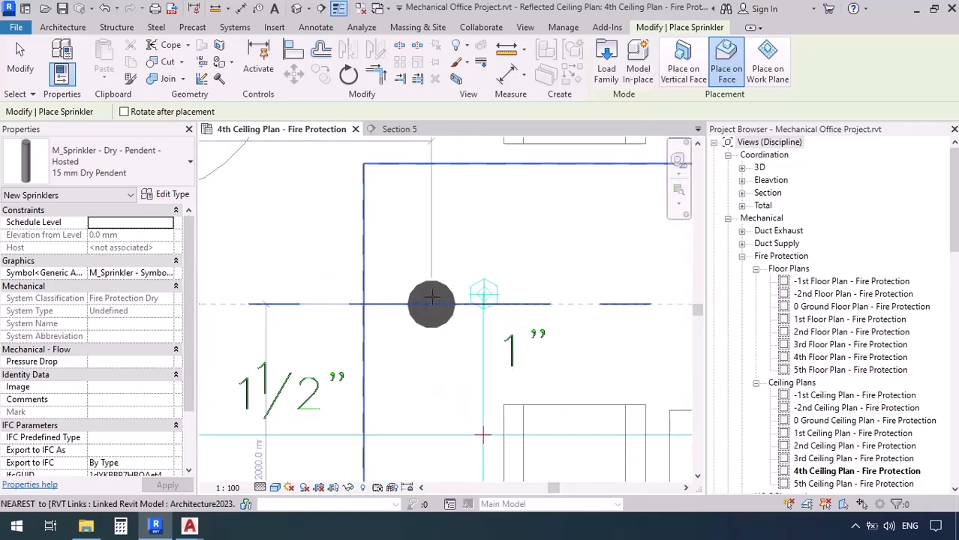
pyautogui.scroll(4, 473, 304)
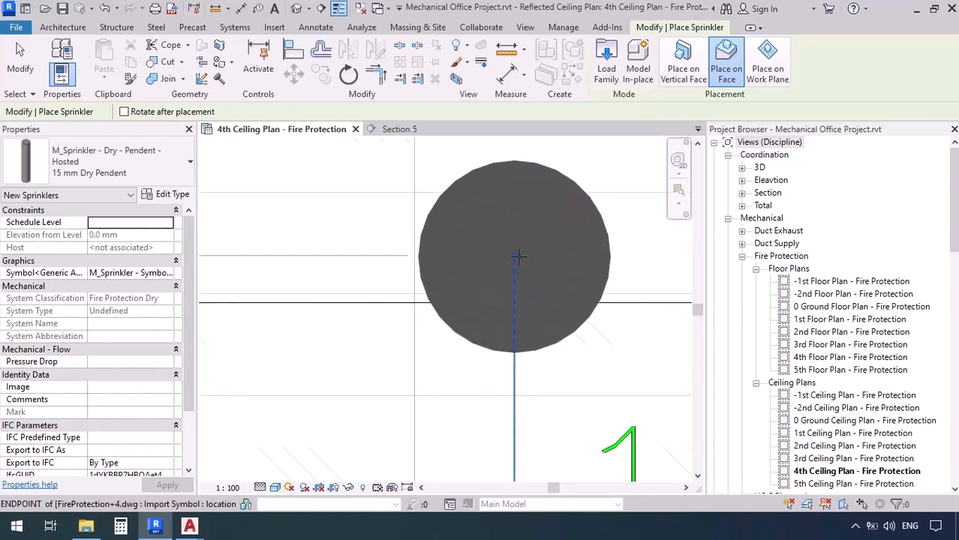
# Place the two southern sprinklers at the CAD locations near the conference table and desk in the southeast corner office.
pyautogui.scroll(-5, 443, 244)
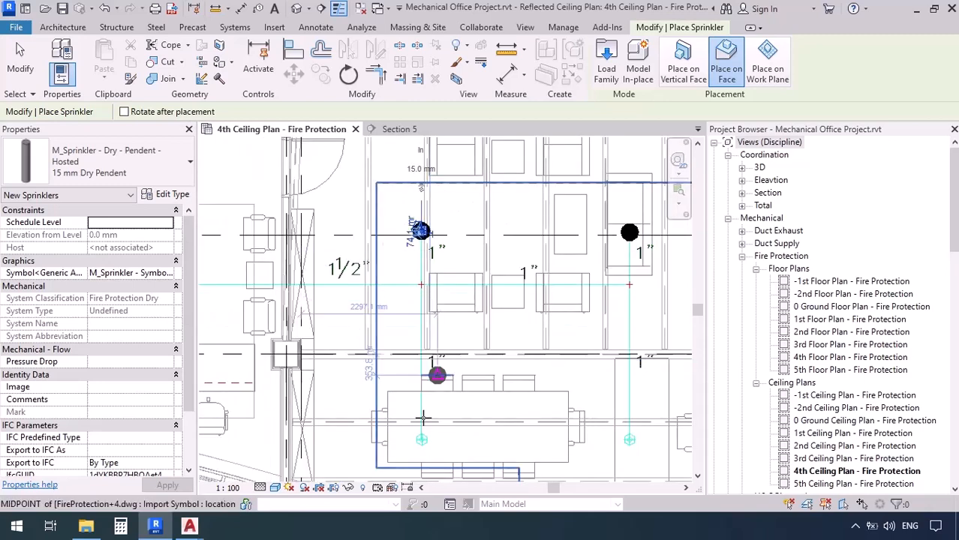
pyautogui.scroll(6, 424, 354)
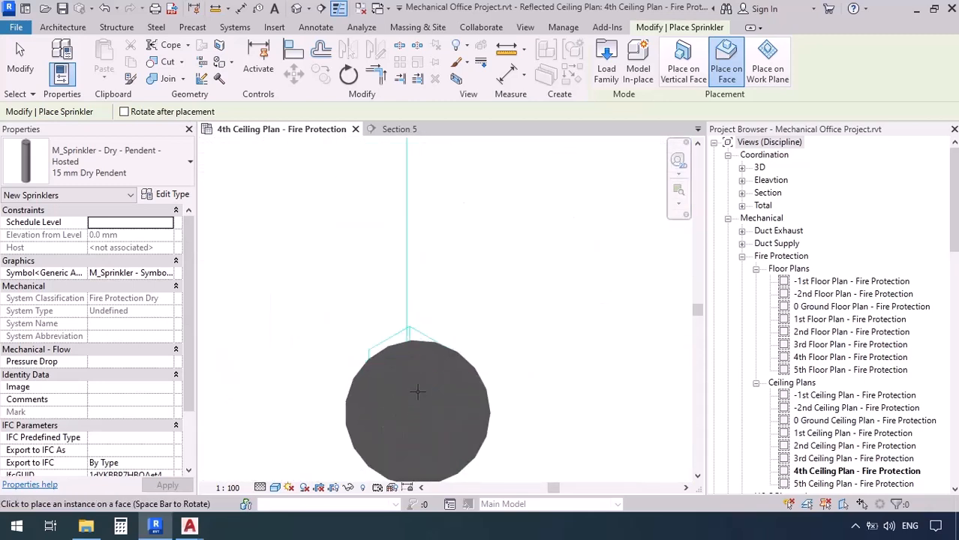
pyautogui.click(406, 373)
pyautogui.scroll(-5, 394, 372)
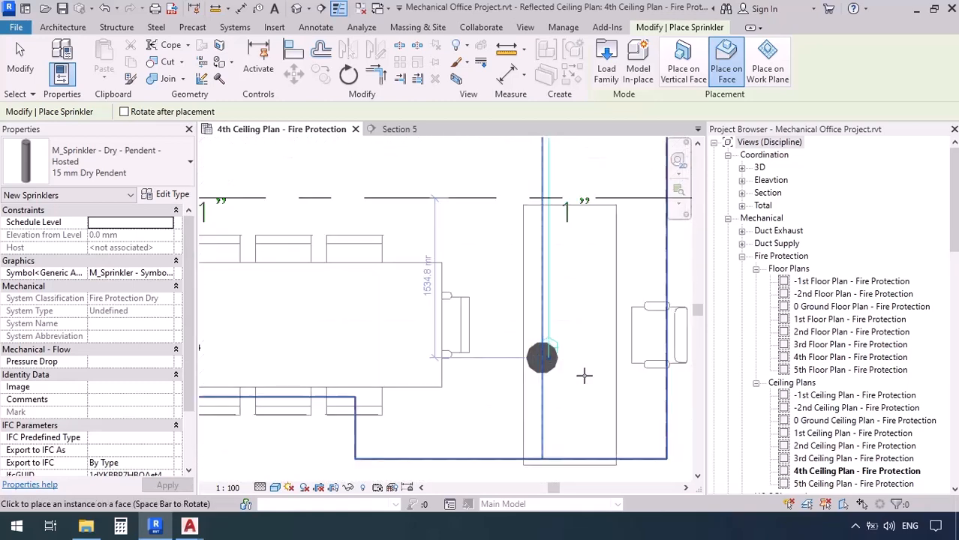
pyautogui.scroll(3, 583, 376)
pyautogui.click(547, 364)
pyautogui.scroll(-5, 546, 366)
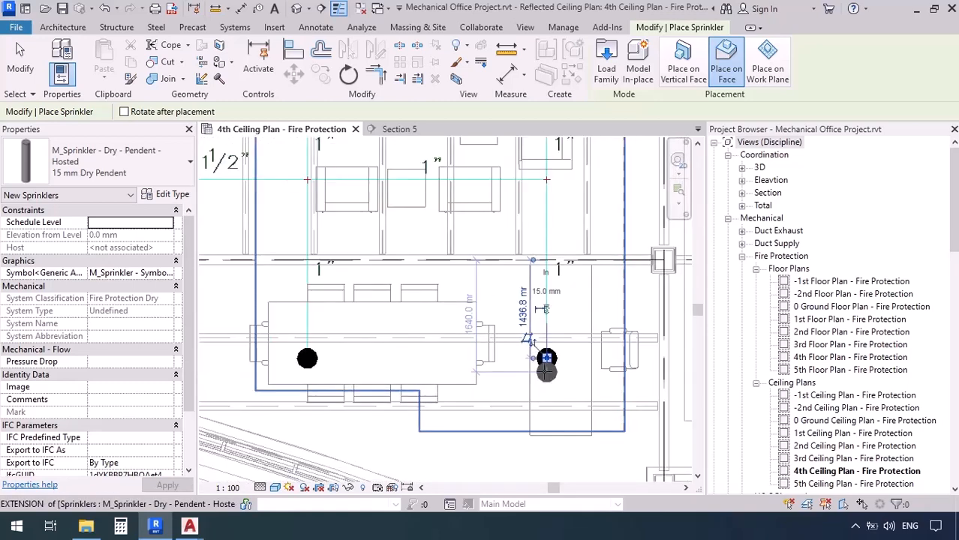
# Place the southern and northern sprinklers at the CAD locations in the secretary's office west of the southeast corner office.
pyautogui.moveTo(477, 358); pyautogui.dragTo(638, 373, button='middle')
pyautogui.scroll(6, 470, 354)
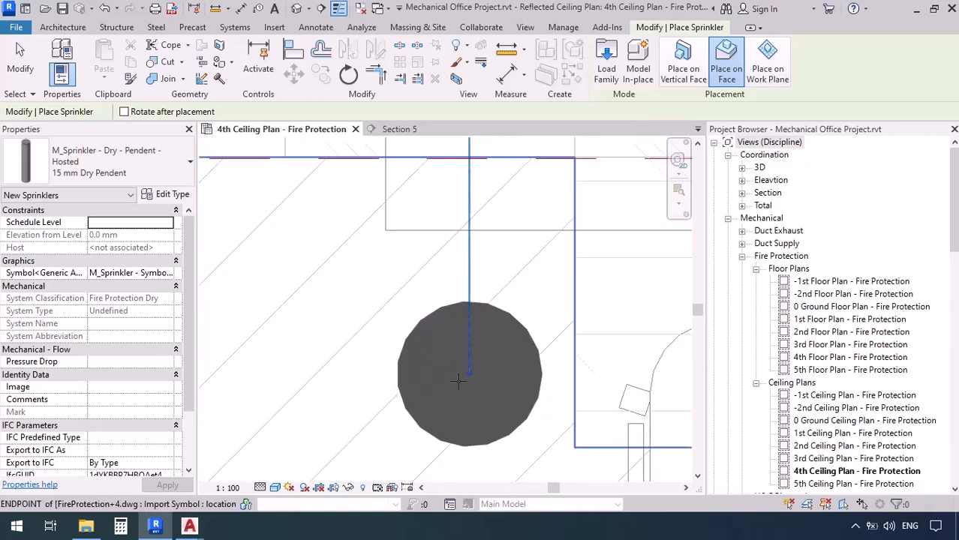
pyautogui.click(458, 381)
pyautogui.scroll(-5, 387, 414)
pyautogui.moveTo(409, 281); pyautogui.dragTo(422, 448, button='middle')
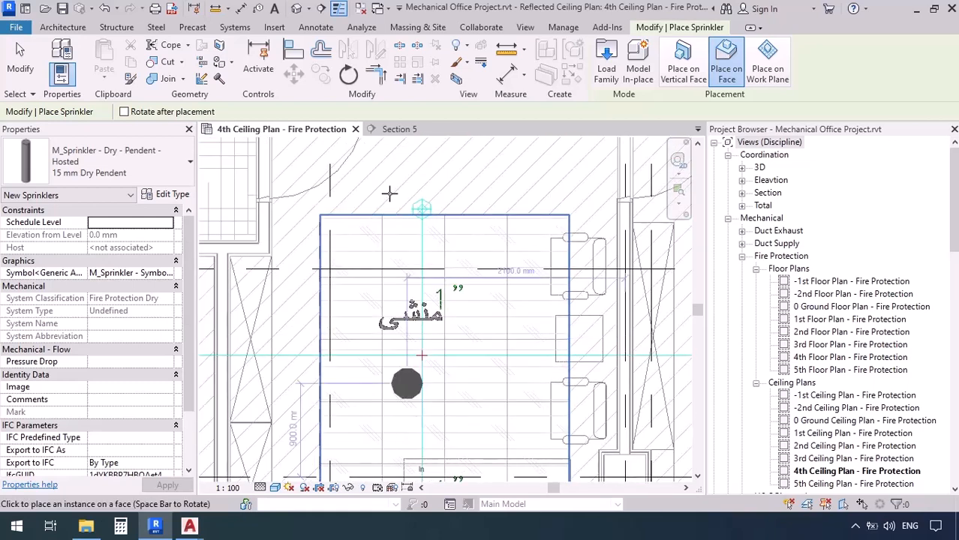
pyautogui.scroll(6, 386, 188)
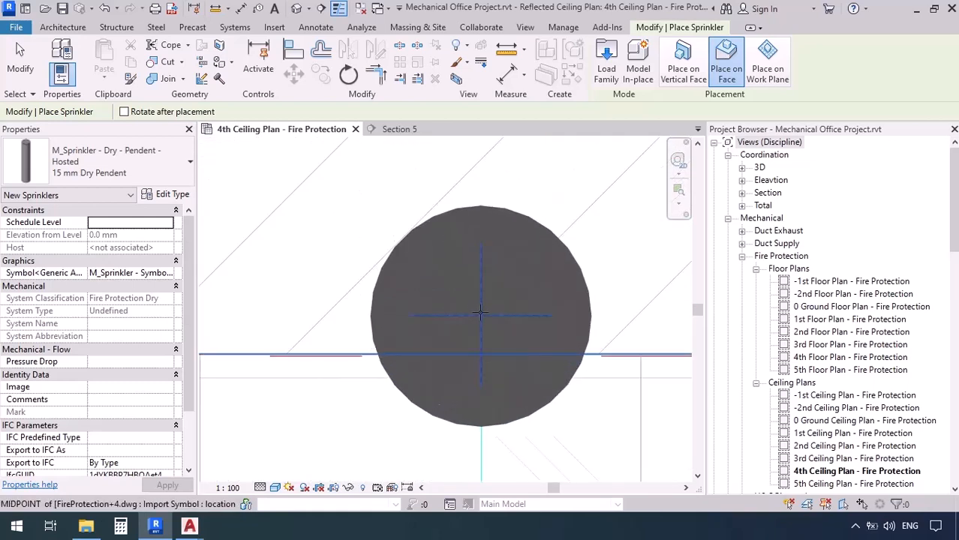
pyautogui.scroll(-8, 435, 281)
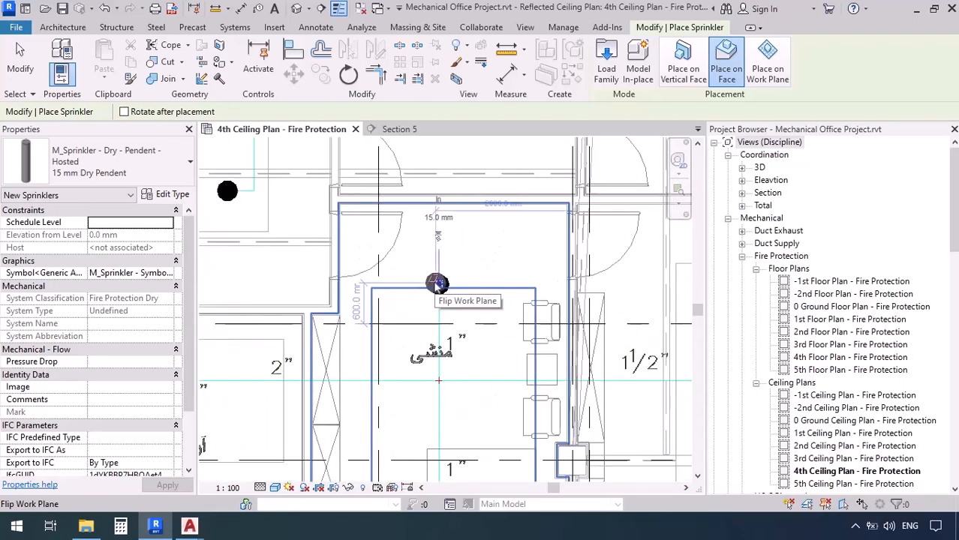
# Place a sprinkler at the CAD location in the secretary's office west of the maintenance head's office and end sprinkler placement.
pyautogui.moveTo(434, 281); pyautogui.dragTo(439, 338, button='middle')
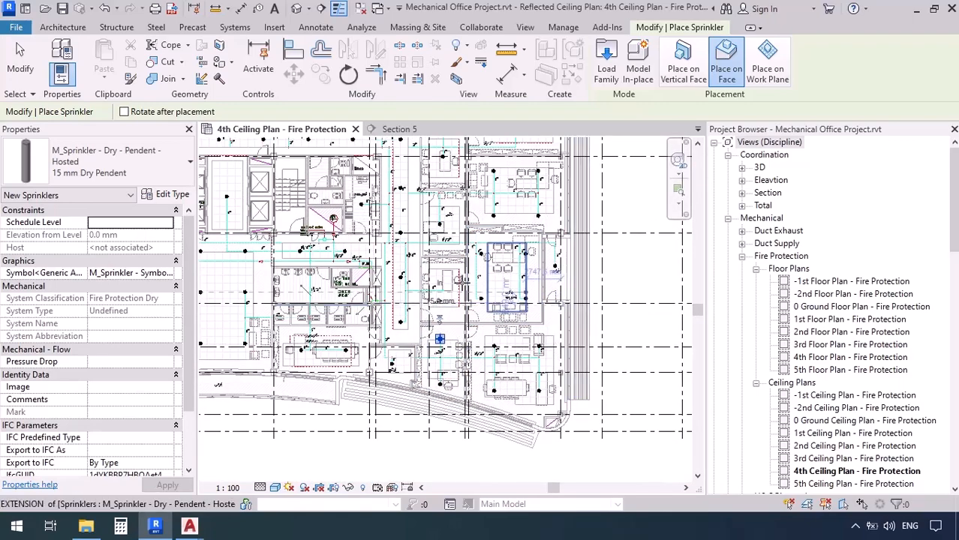
pyautogui.scroll(4, 440, 339)
pyautogui.scroll(5, 398, 320)
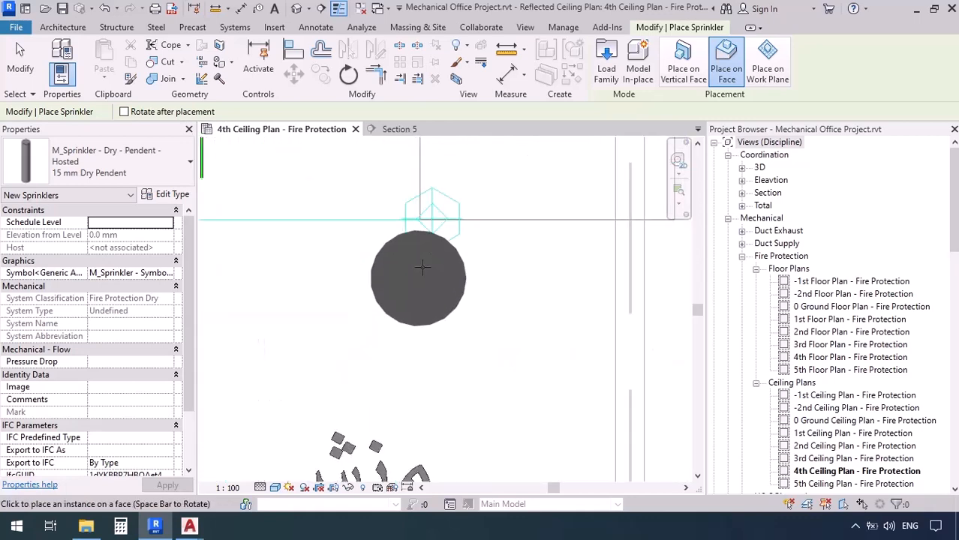
pyautogui.moveTo(421, 268); pyautogui.dragTo(430, 369, button='middle')
pyautogui.scroll(-6, 441, 248)
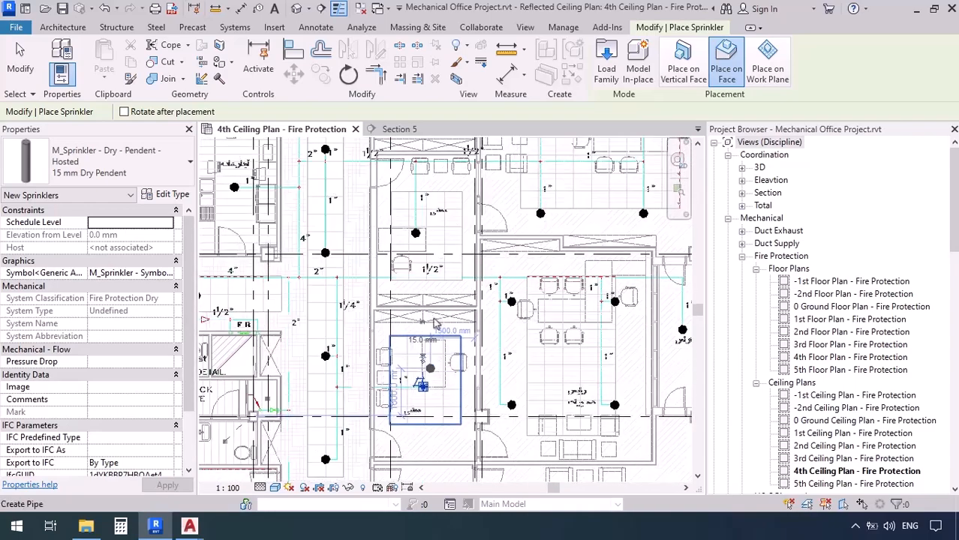
pyautogui.moveTo(453, 215); pyautogui.dragTo(343, 288, button='middle')
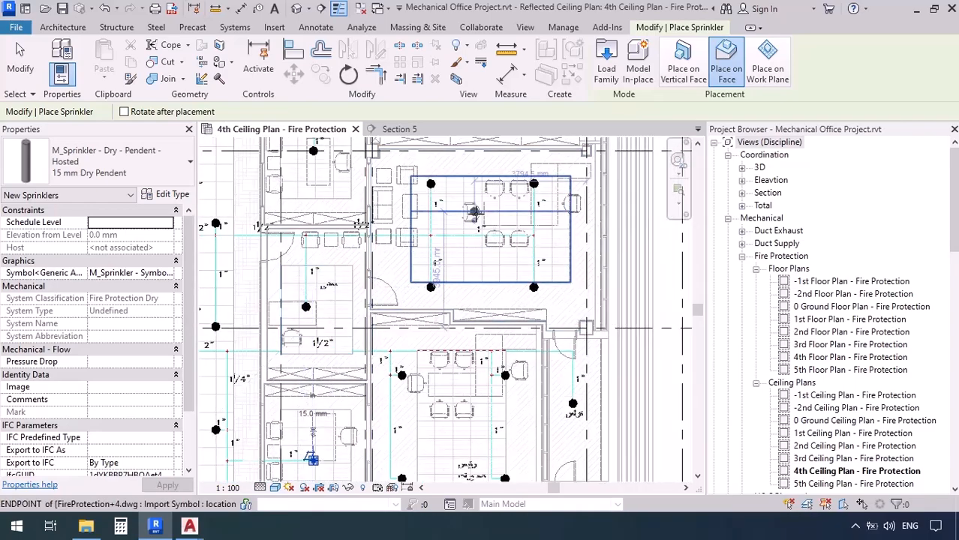
pyautogui.scroll(-8, 492, 316)
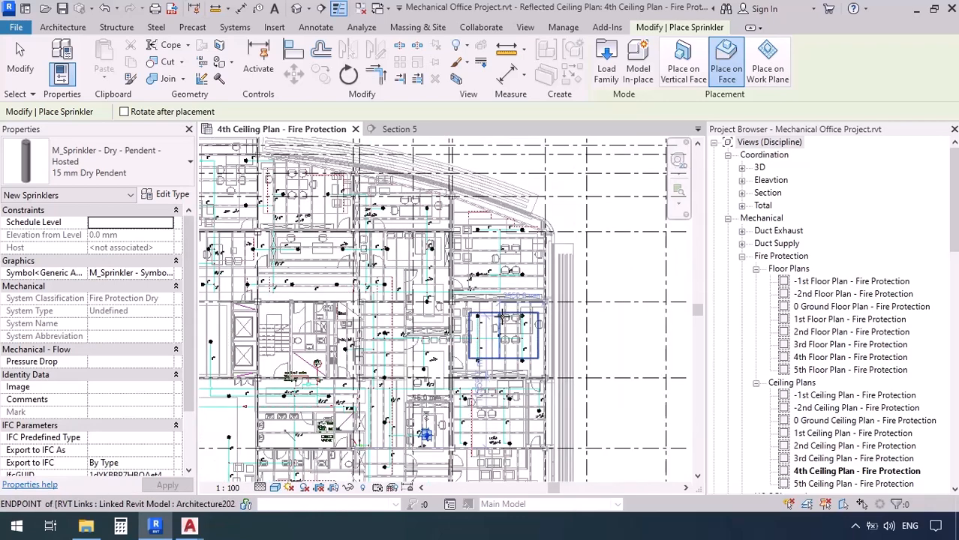
pyautogui.scroll(-1, 433, 328)
pyautogui.moveTo(434, 328); pyautogui.dragTo(528, 312, button='middle')
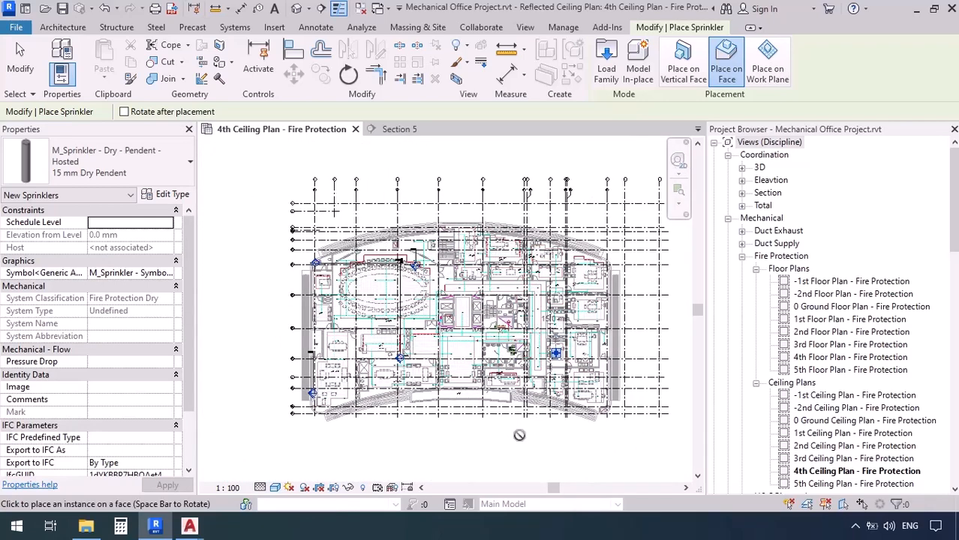
pyautogui.press('Escape')
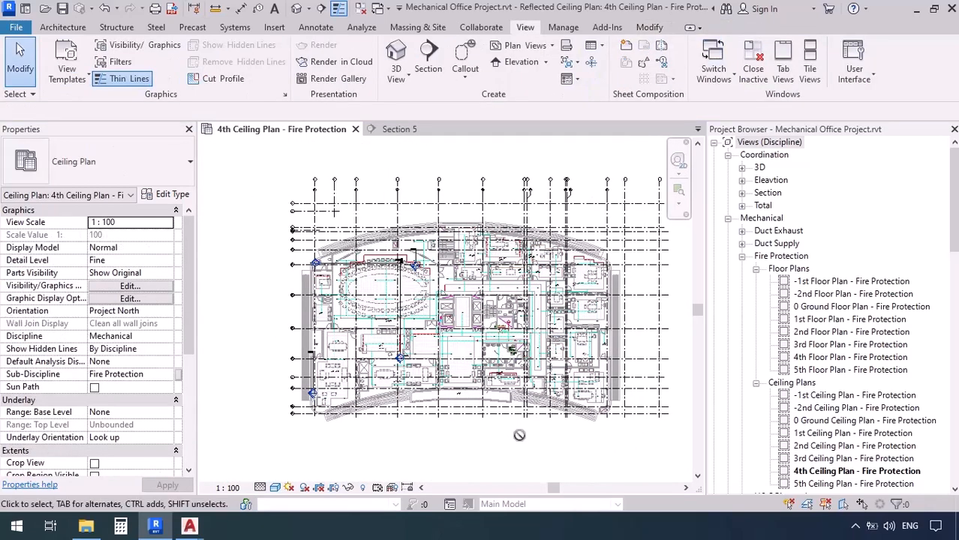